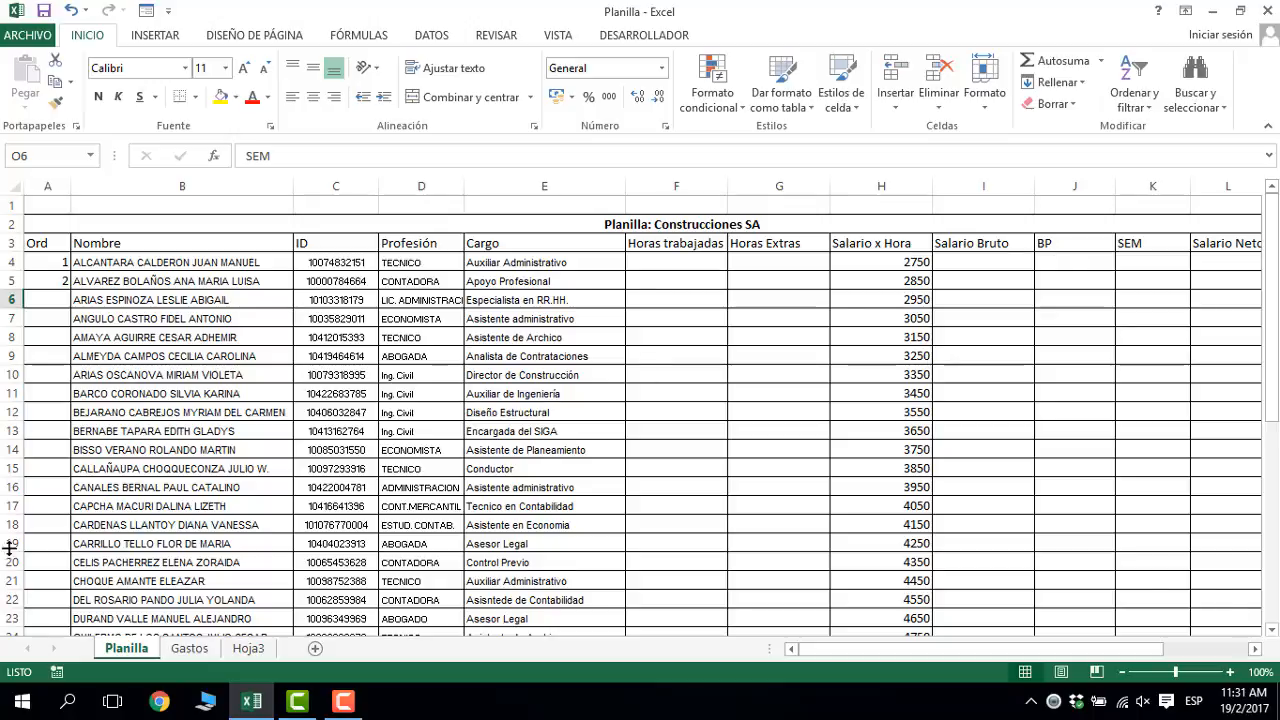
# - Examine the payroll sheet's column headings, the constants table beside it and the full list of employee rows
pyautogui.click(130, 247)
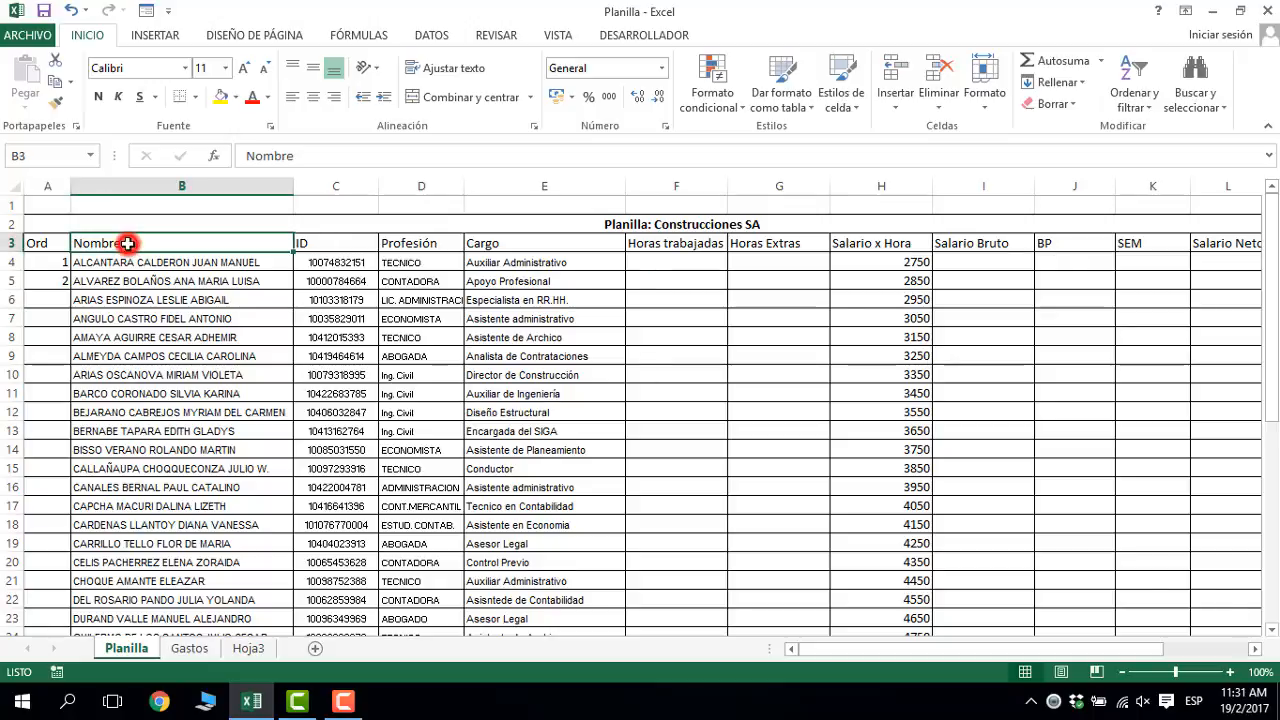
pyautogui.click(311, 244)
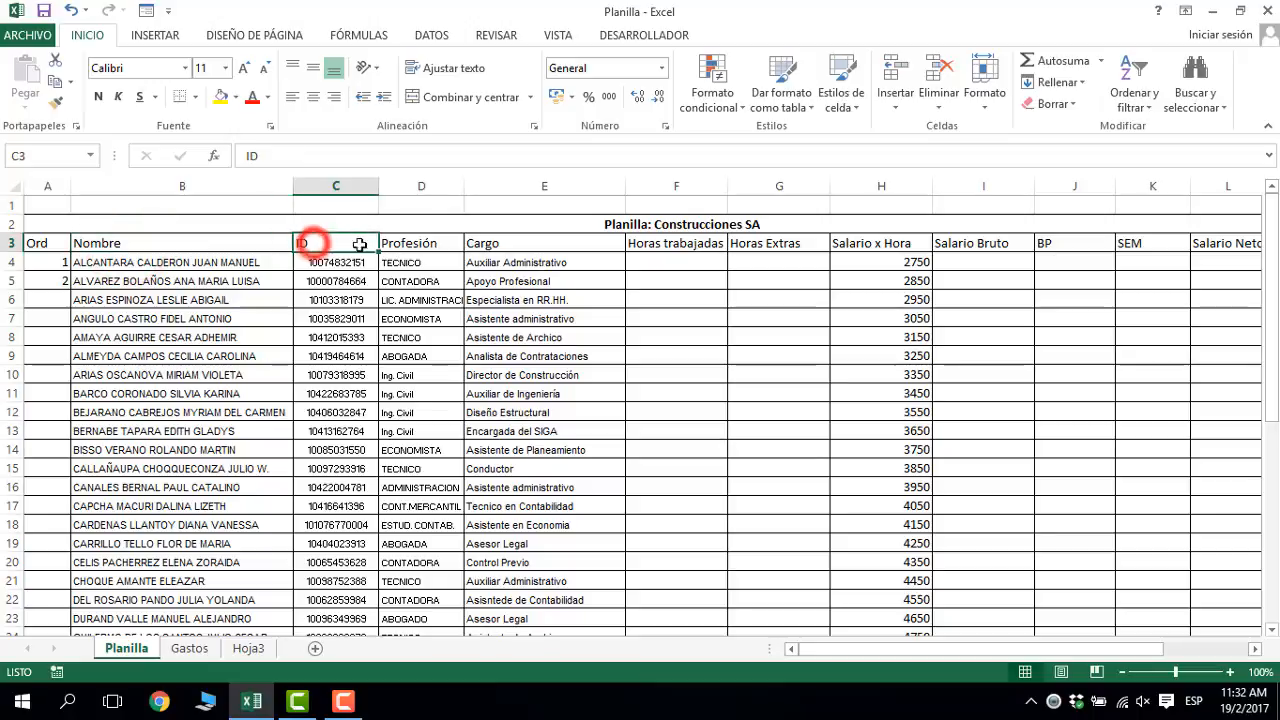
pyautogui.click(415, 240)
pyautogui.click(506, 245)
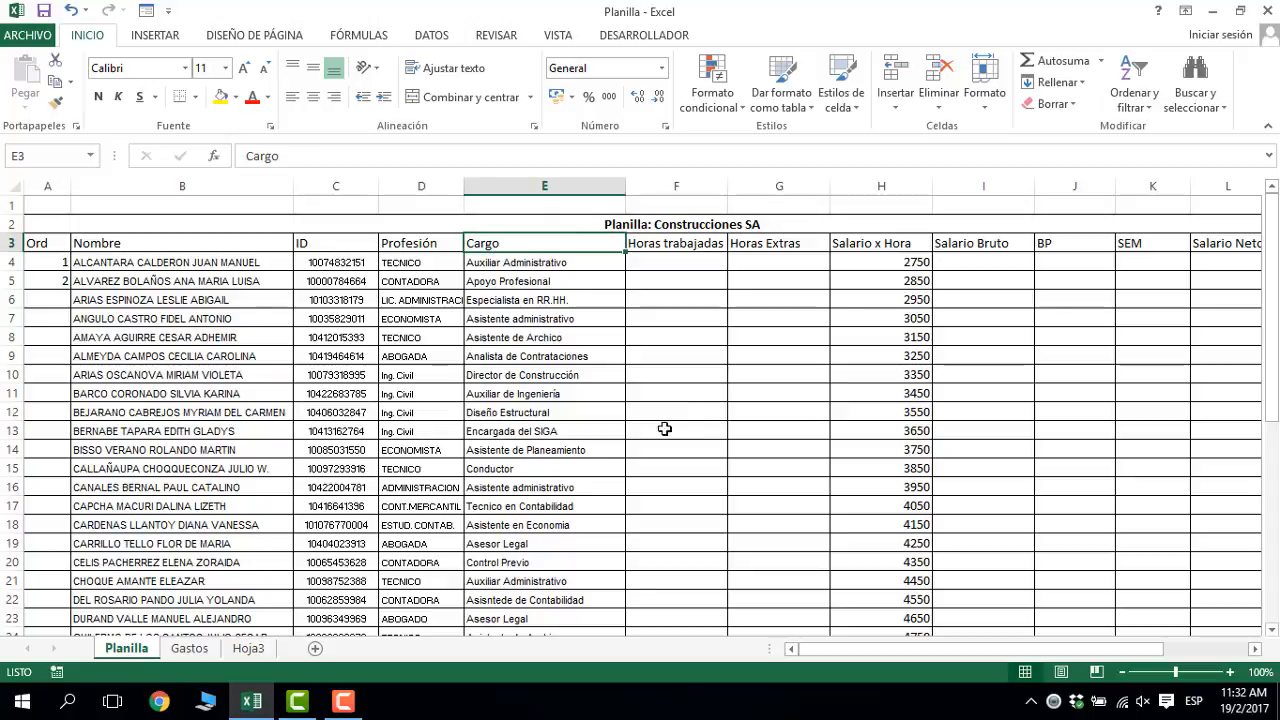
pyautogui.moveTo(862, 648); pyautogui.dragTo(946, 650)
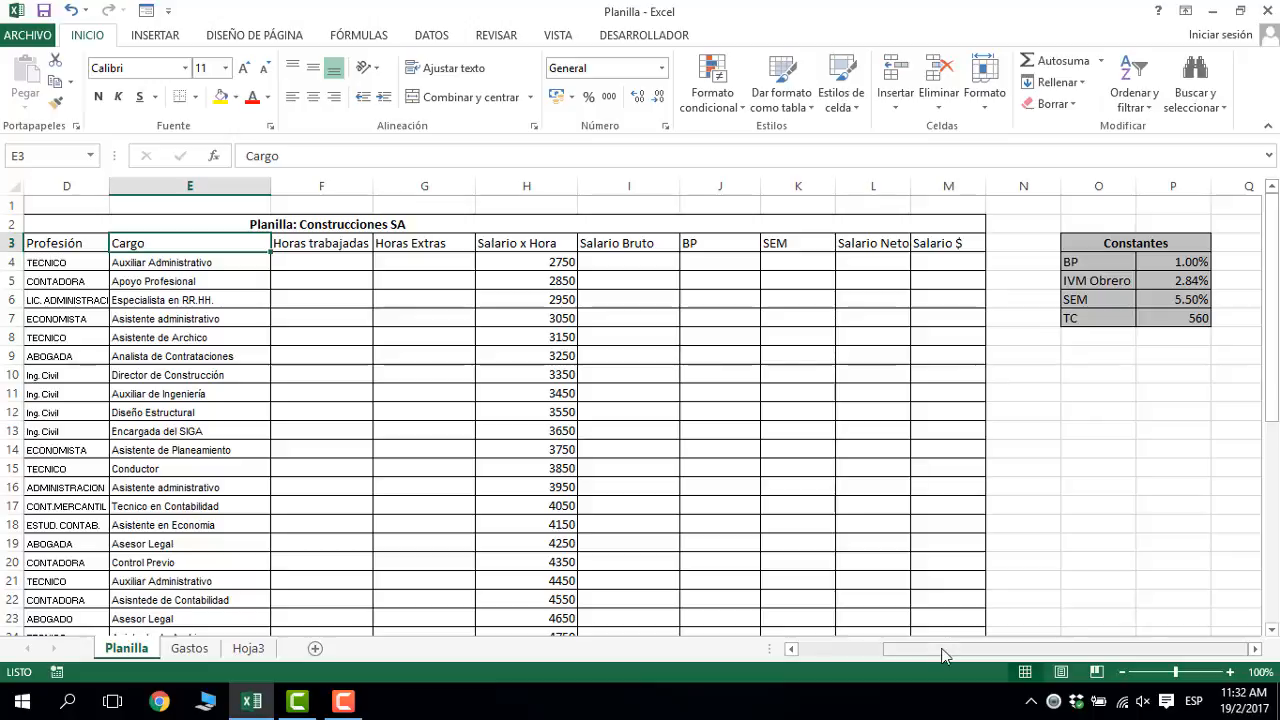
pyautogui.moveTo(950, 648); pyautogui.dragTo(864, 650)
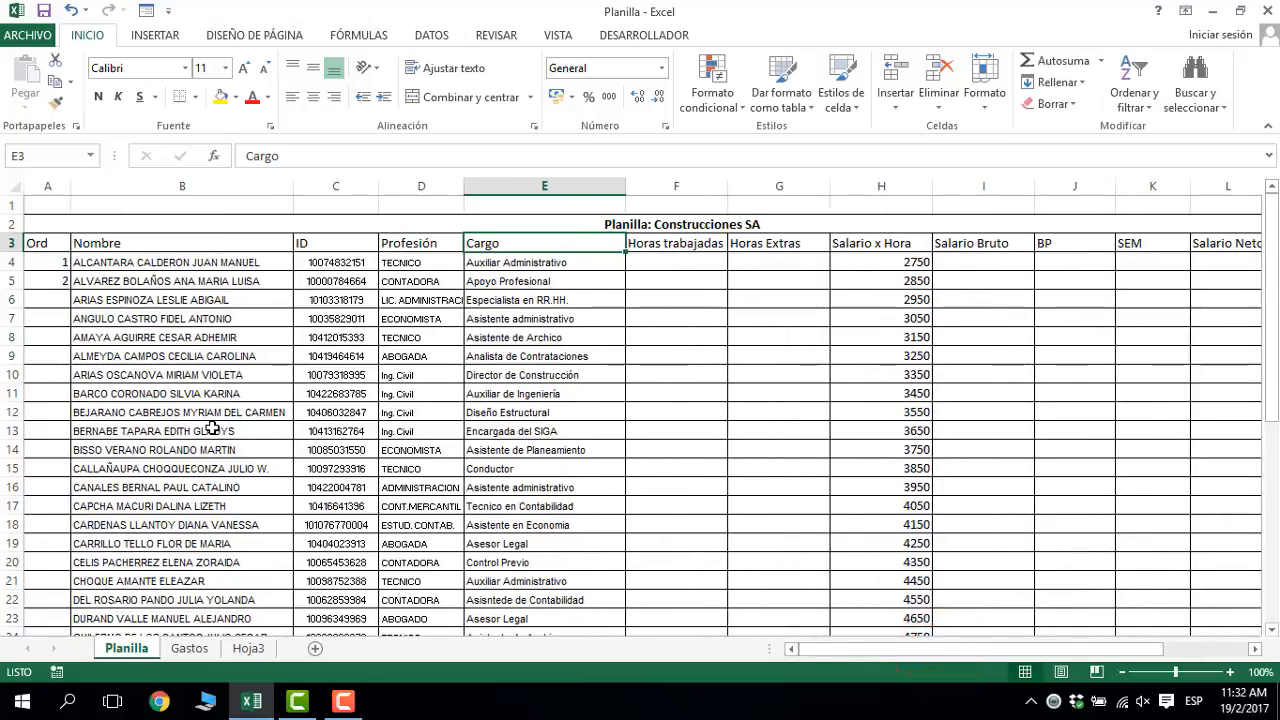
pyautogui.scroll(-10, 205, 440)
pyautogui.scroll(10, 150, 445)
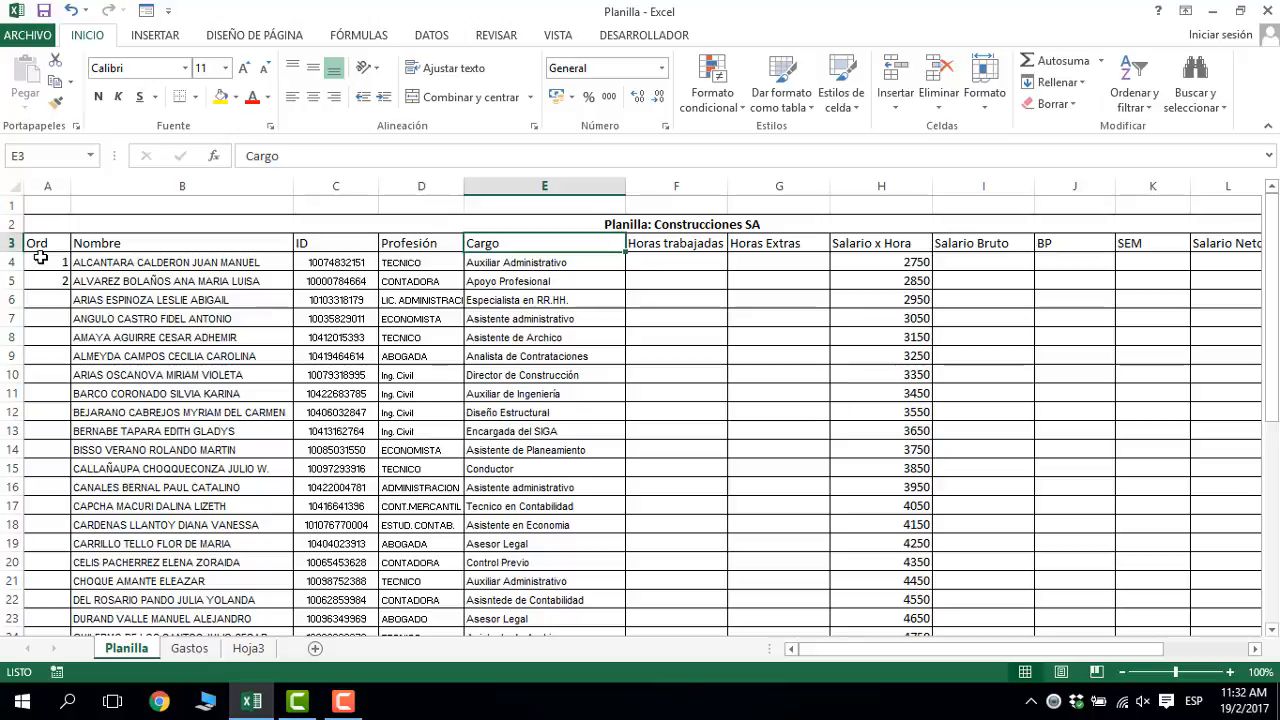
# - Extend the Ord numbering from A4:A5 down to row 43 as a series and clear the filled numbers
pyautogui.click(40, 258)
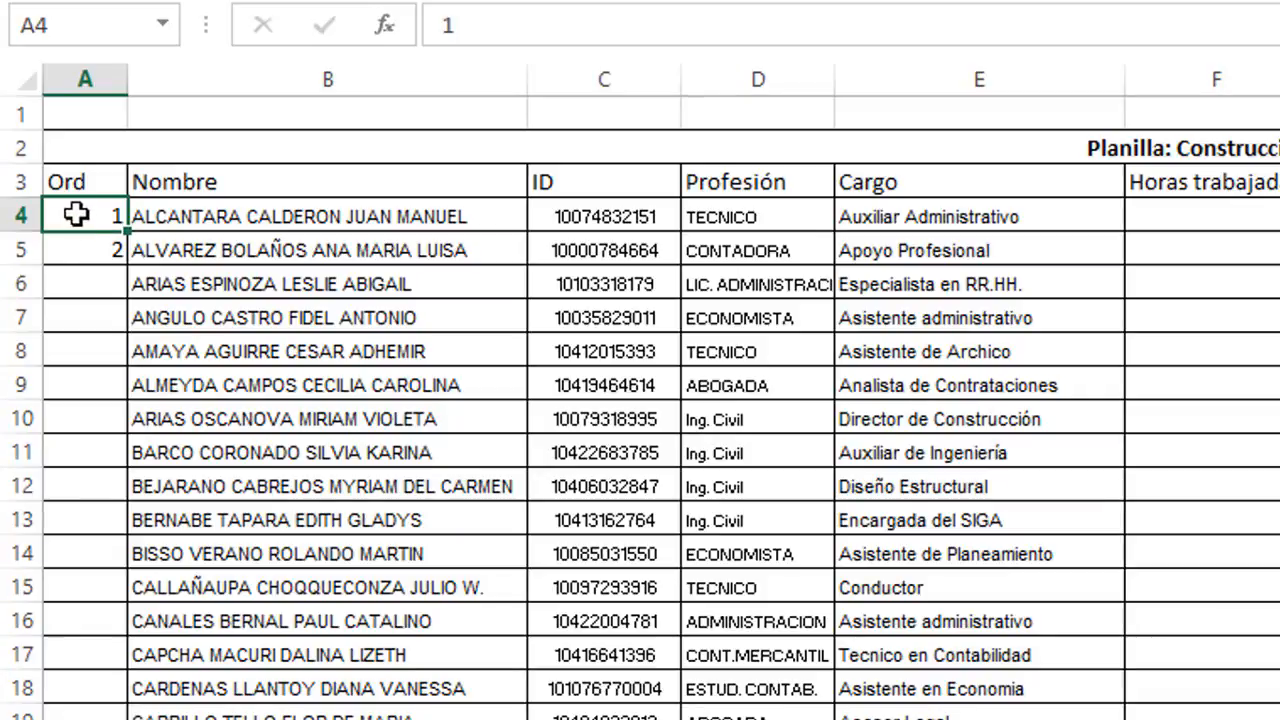
pyautogui.moveTo(76, 212); pyautogui.dragTo(72, 251)
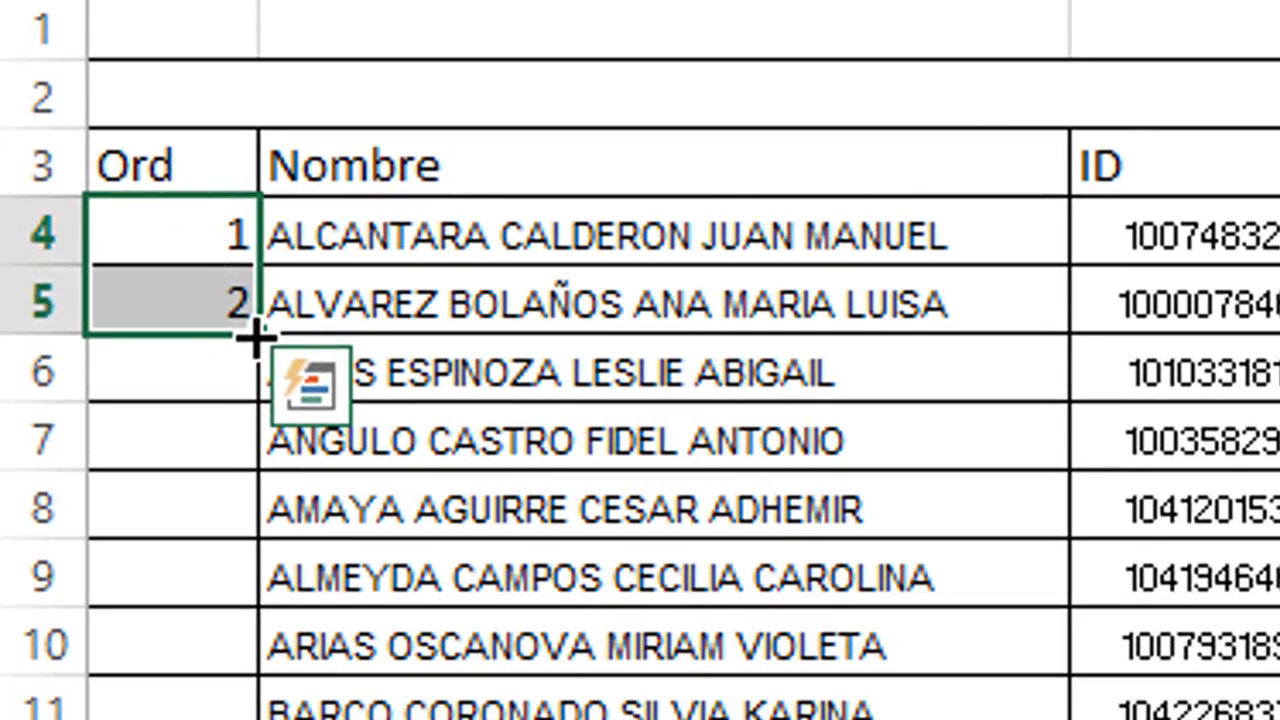
pyautogui.click(256, 328)
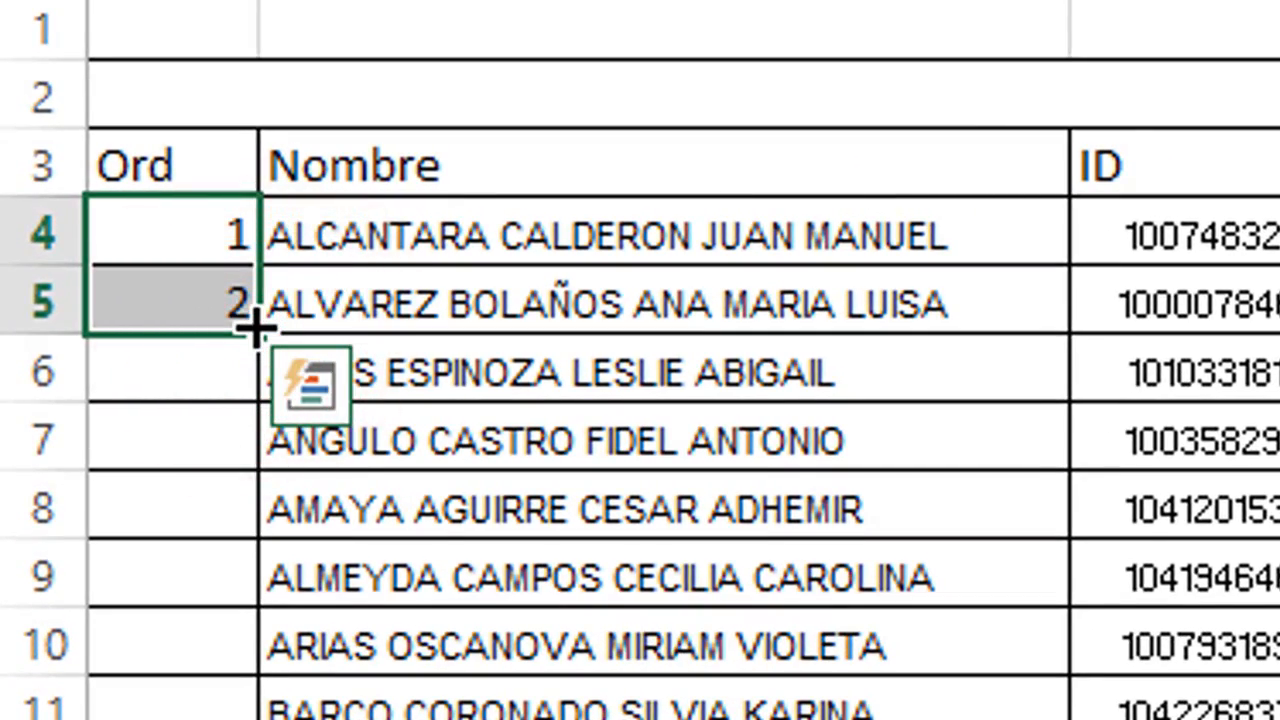
pyautogui.moveTo(256, 328); pyautogui.dragTo(33, 607)
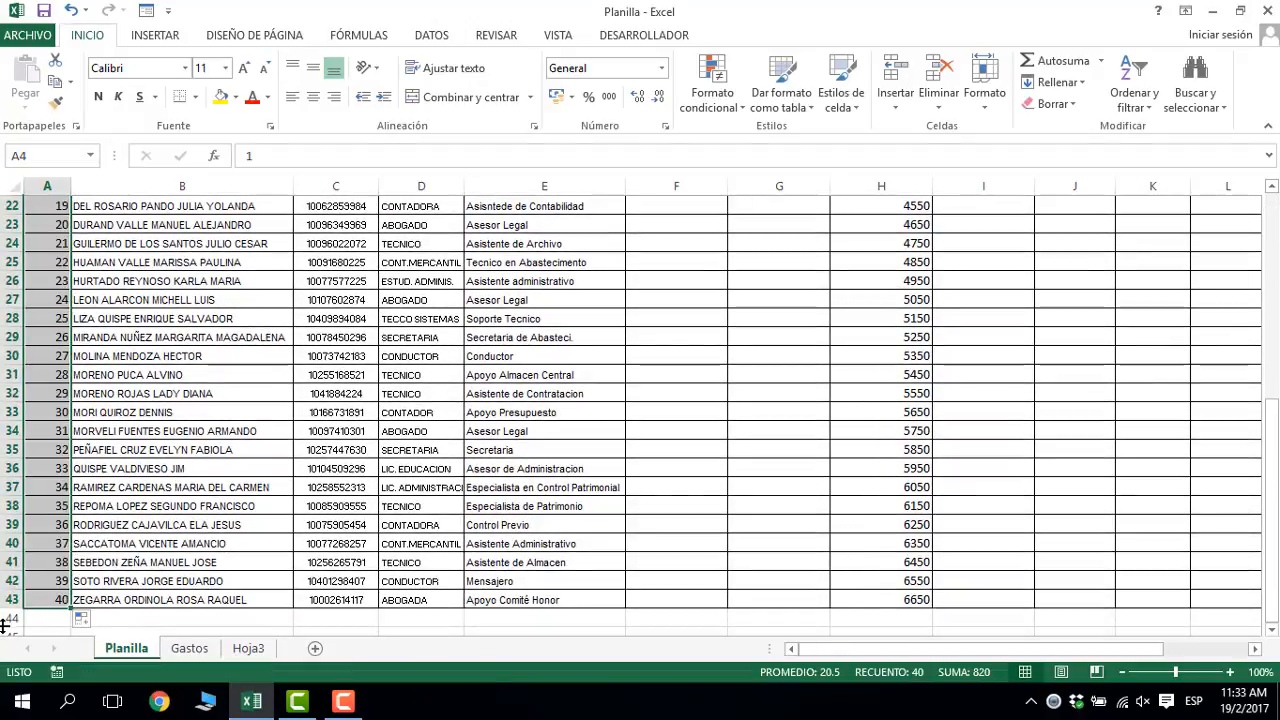
pyautogui.scroll(7, 37, 581)
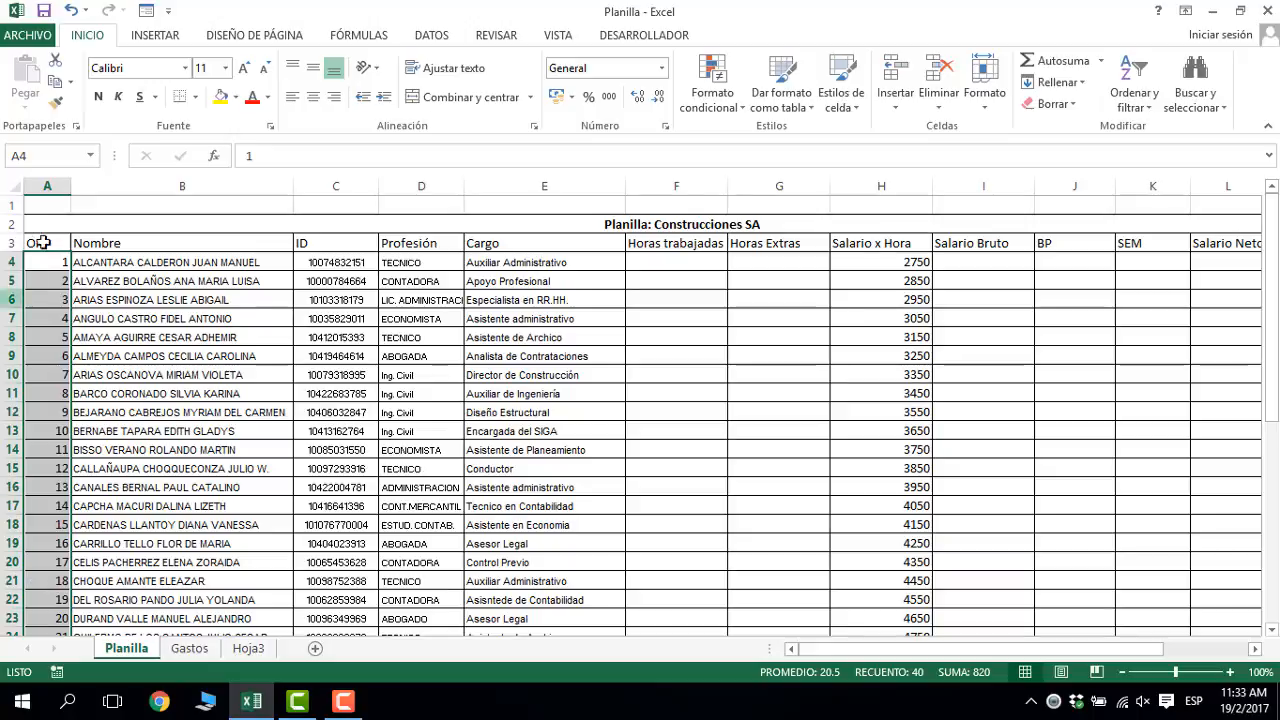
pyautogui.press('Delete')
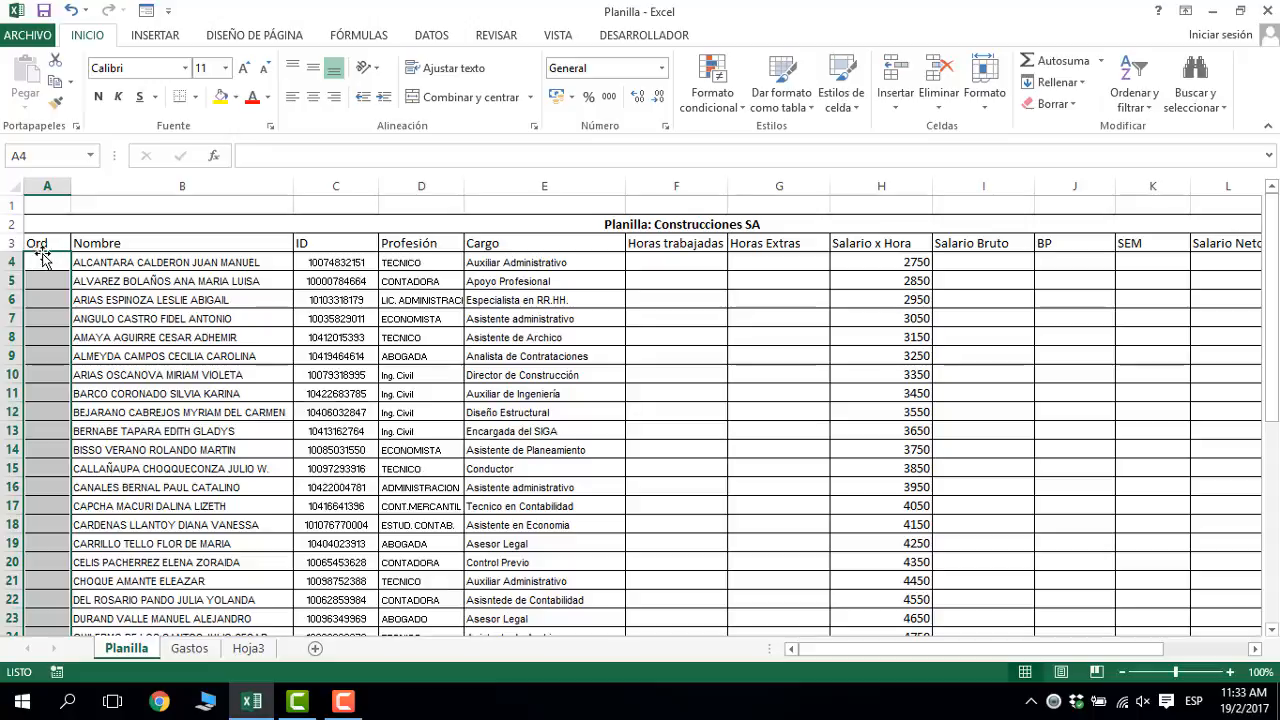
# - Enter 0 and 2 in A4 and A5, extend the series to A11, and clear it
pyautogui.click(44, 256)
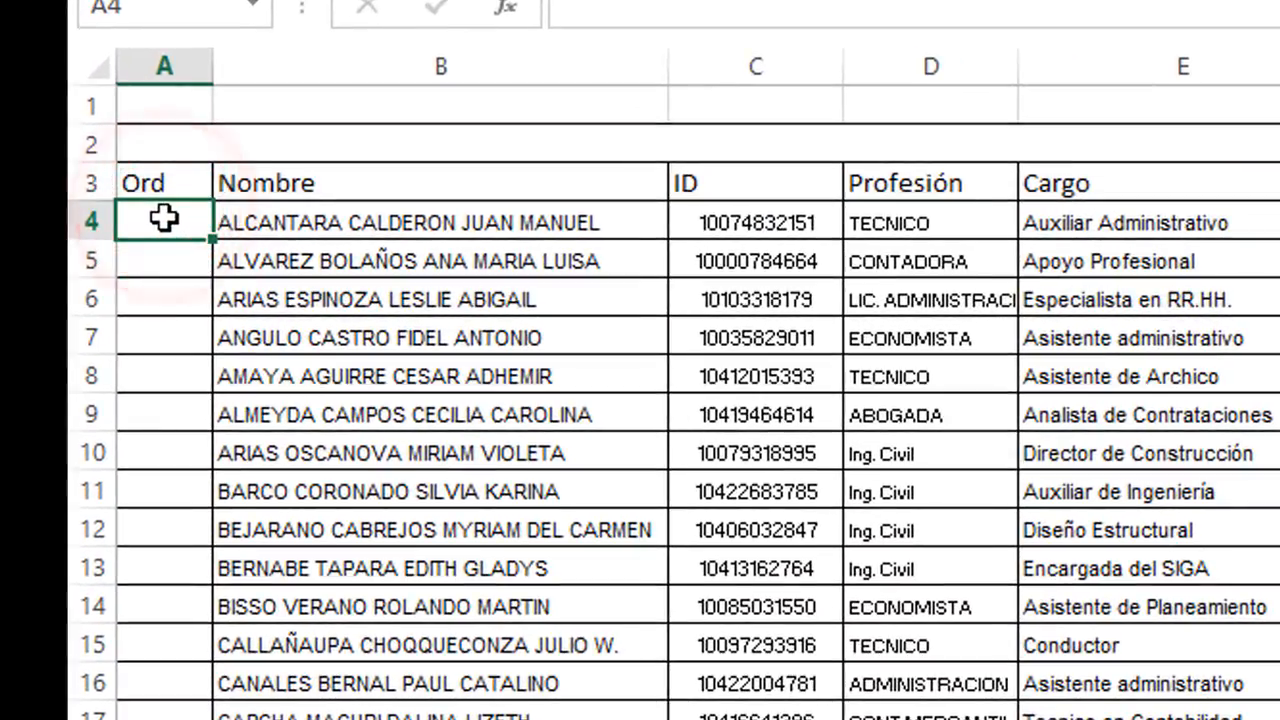
pyautogui.write('0')
pyautogui.press('Return')
pyautogui.write('2')
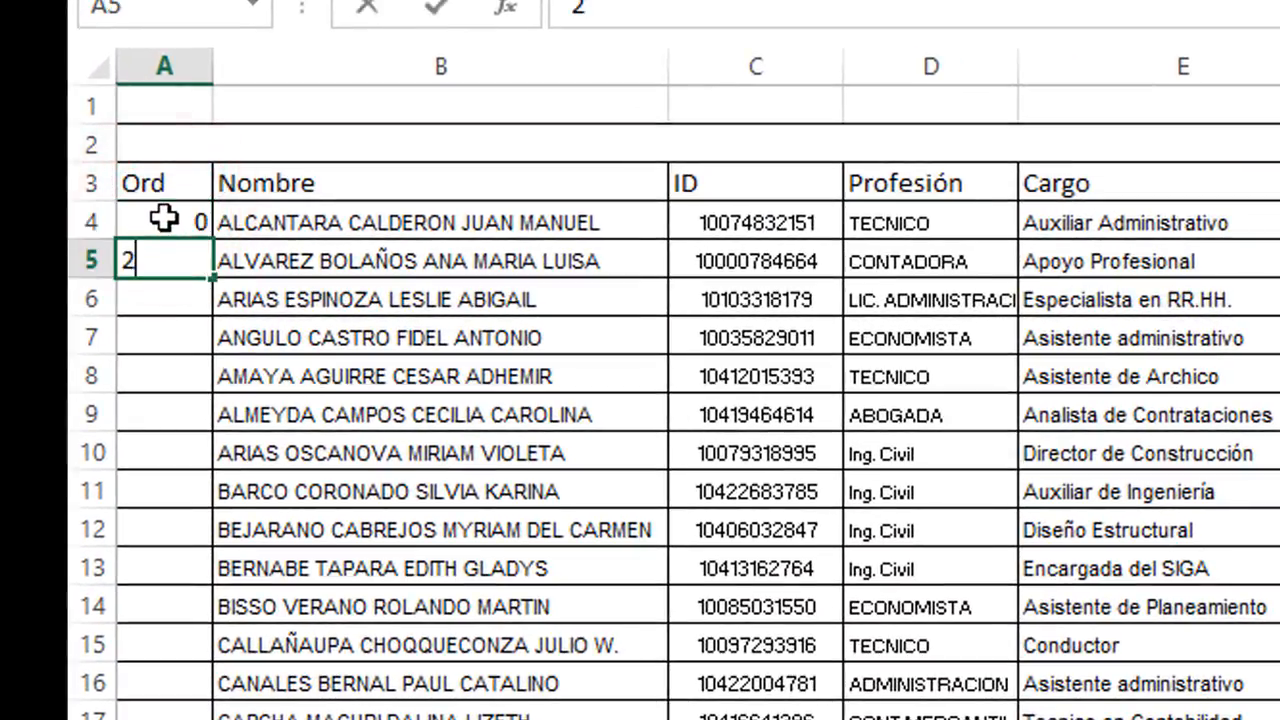
pyautogui.press('Return')
pyautogui.moveTo(163, 215); pyautogui.dragTo(137, 517)
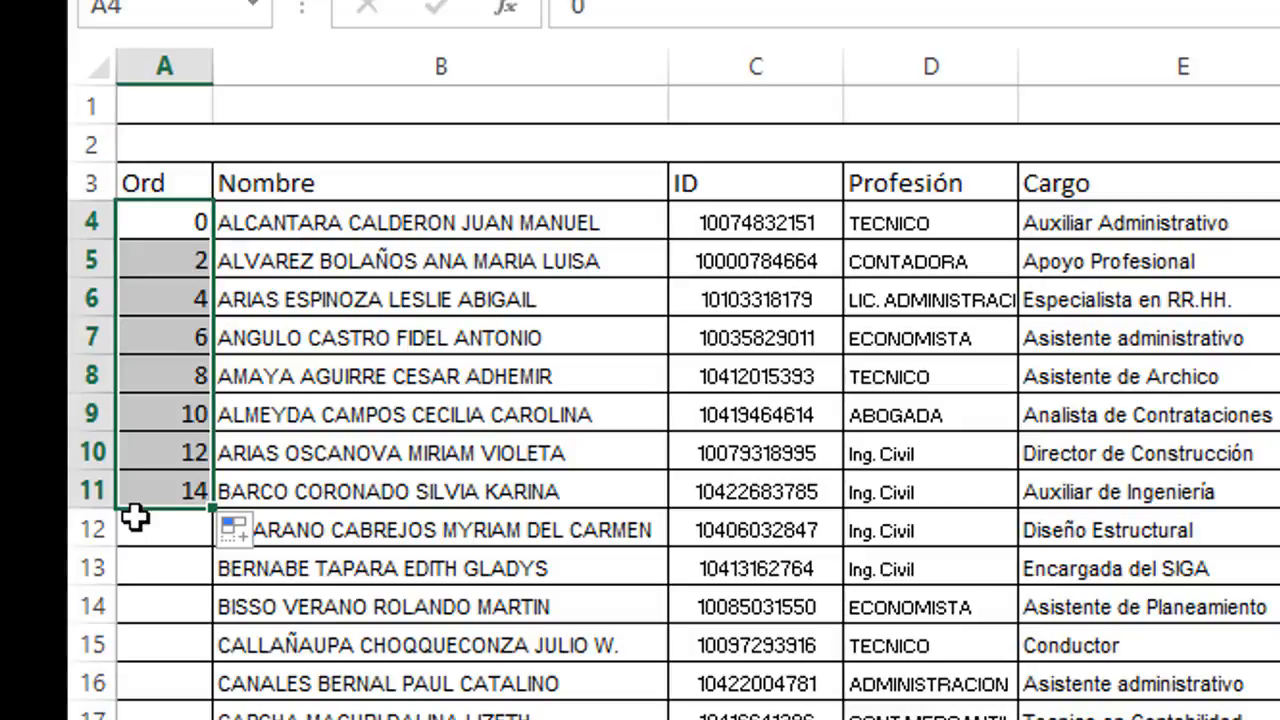
pyautogui.press('Delete')
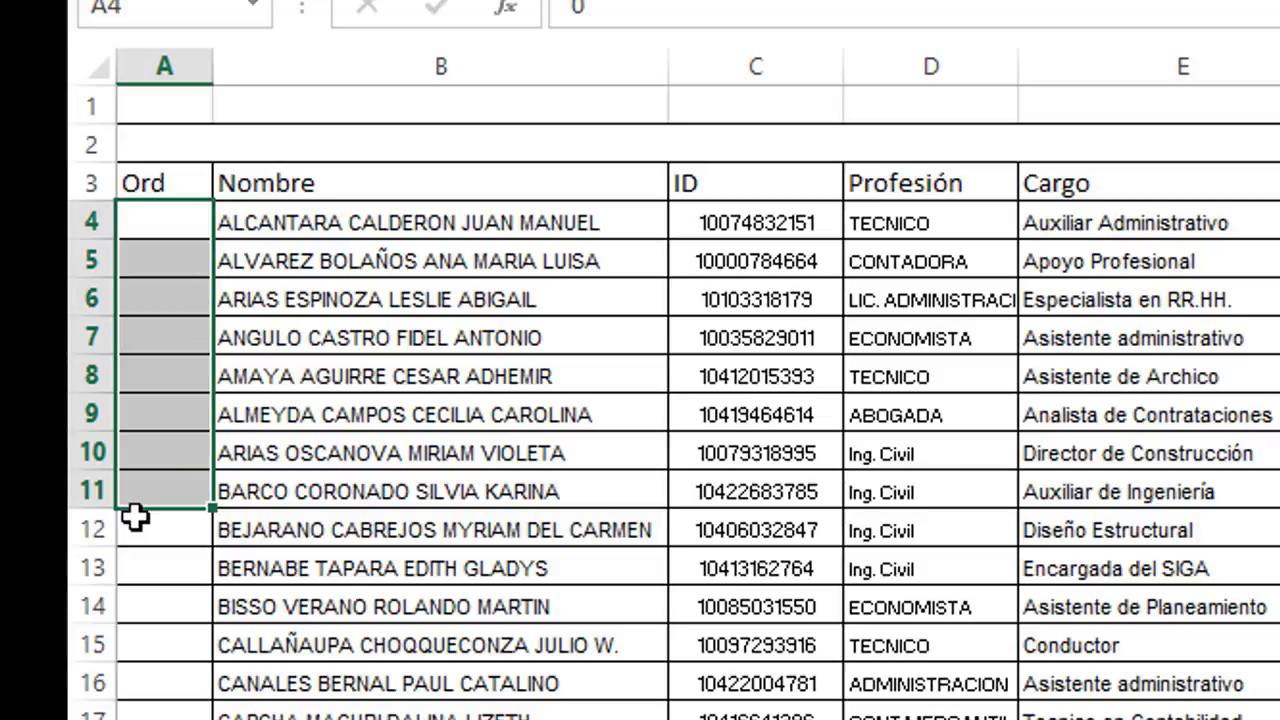
# - Enter 0 and 5 in A4 and A5 and extend the series down to A11
pyautogui.click(149, 224)
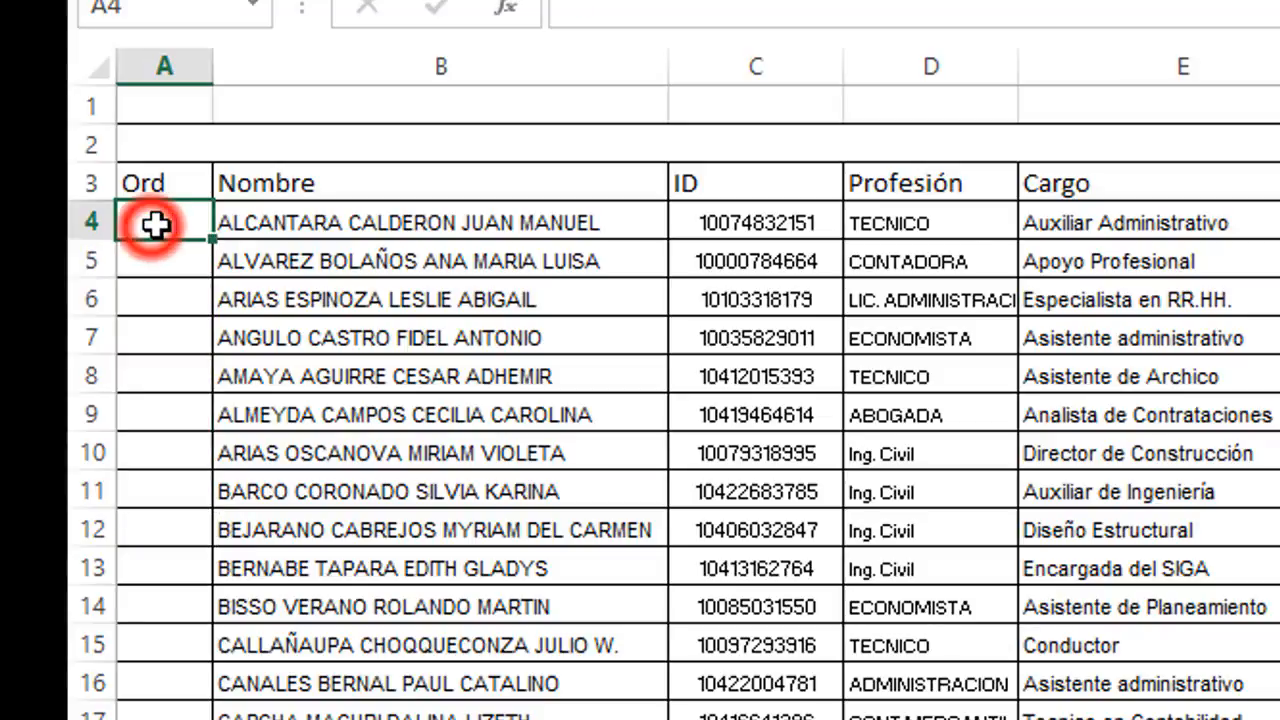
pyautogui.write('0')
pyautogui.press('Return')
pyautogui.write('5')
pyautogui.press('Return')
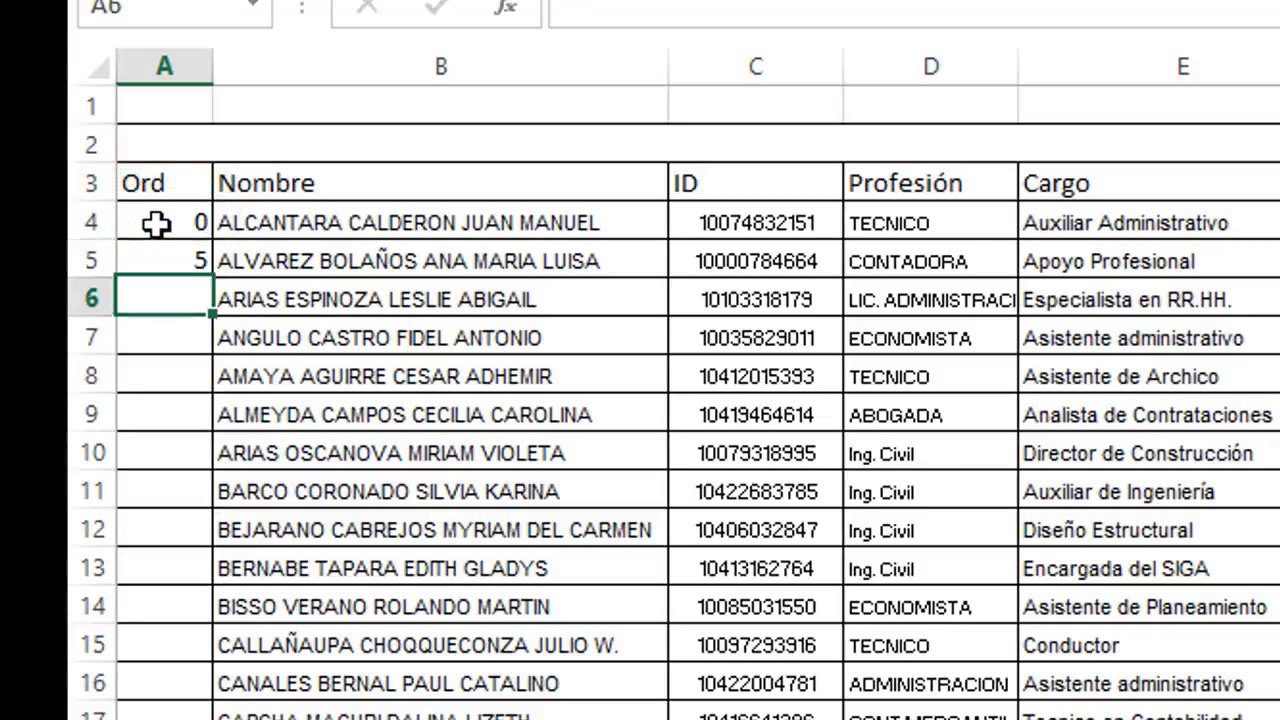
pyautogui.click(155, 221)
pyautogui.moveTo(155, 221); pyautogui.dragTo(145, 503)
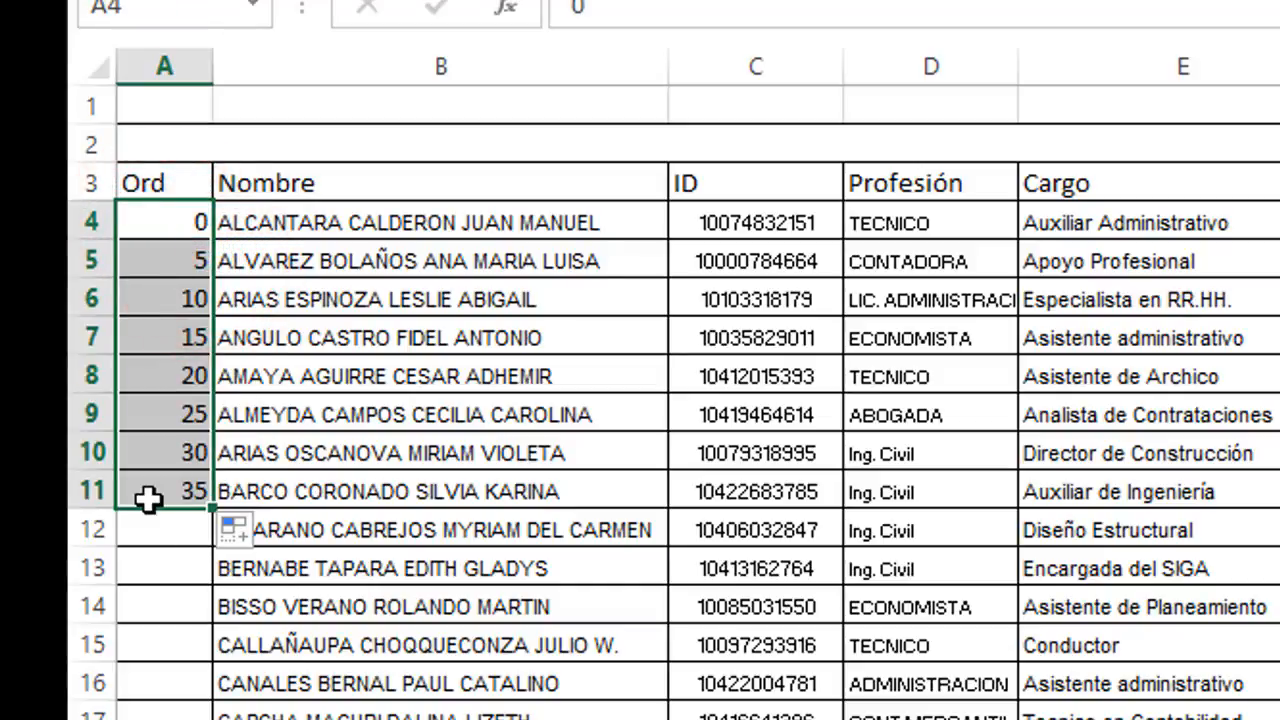
# - Enter 1 and 2 in A4 and A5 and extend the Ord numbering down to row 43
pyautogui.click(174, 221)
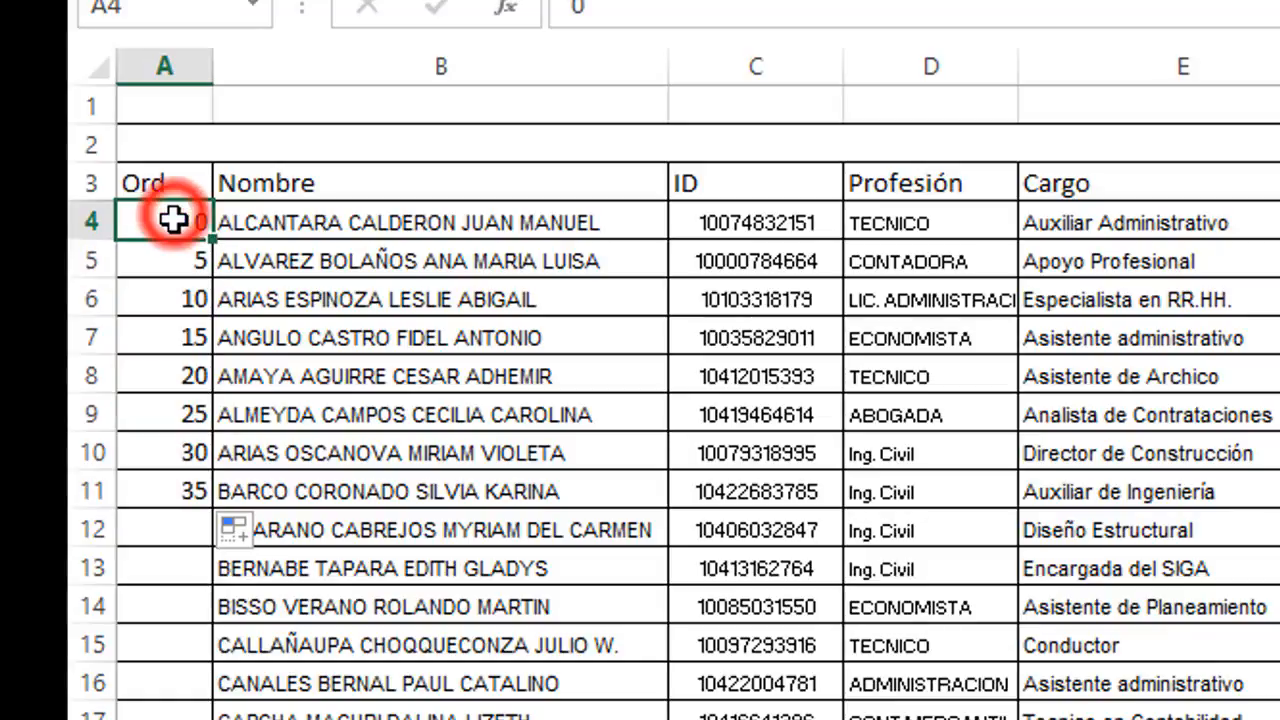
pyautogui.write('1')
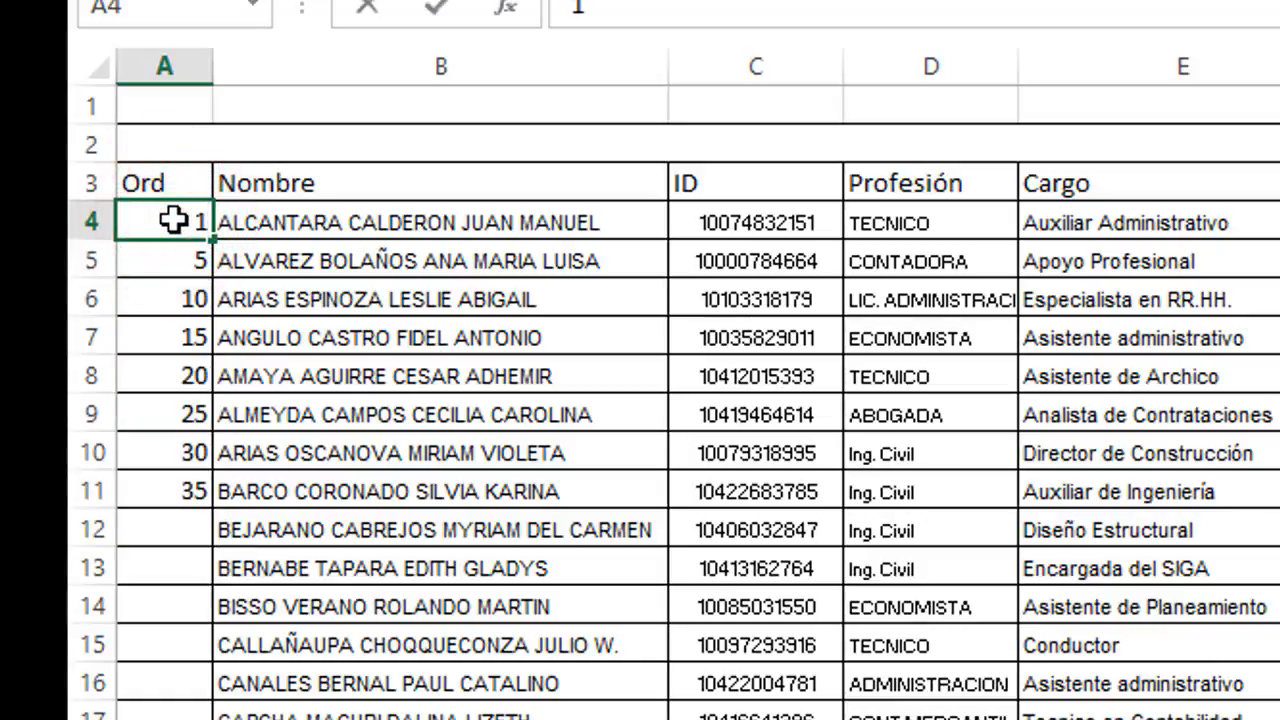
pyautogui.press('Return')
pyautogui.write('2')
pyautogui.press('Return')
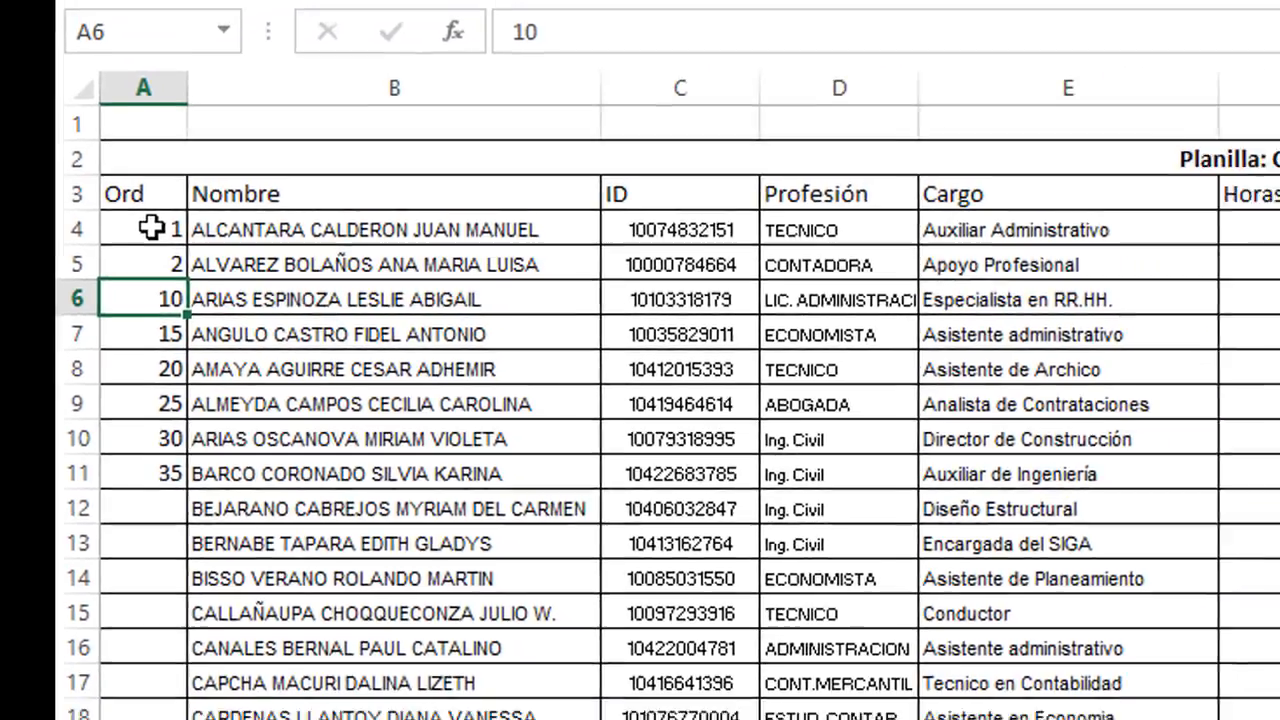
pyautogui.moveTo(176, 215); pyautogui.dragTo(200, 268)
pyautogui.moveTo(72, 287); pyautogui.dragTo(82, 585)
pyautogui.scroll(7, 323, 535)
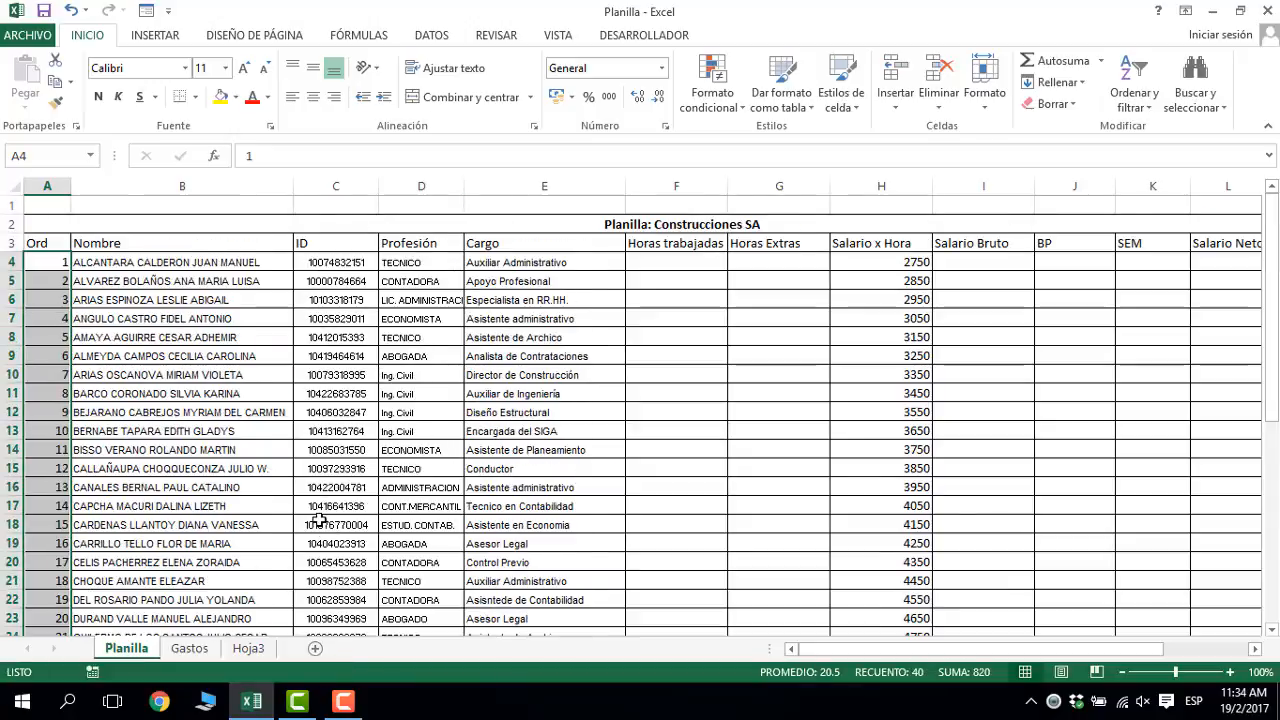
# - Enter =ALEATORIO.ENTRE(20;40) in F4 and fill it down the Horas trabajadas column for all employees
pyautogui.click(664, 258)
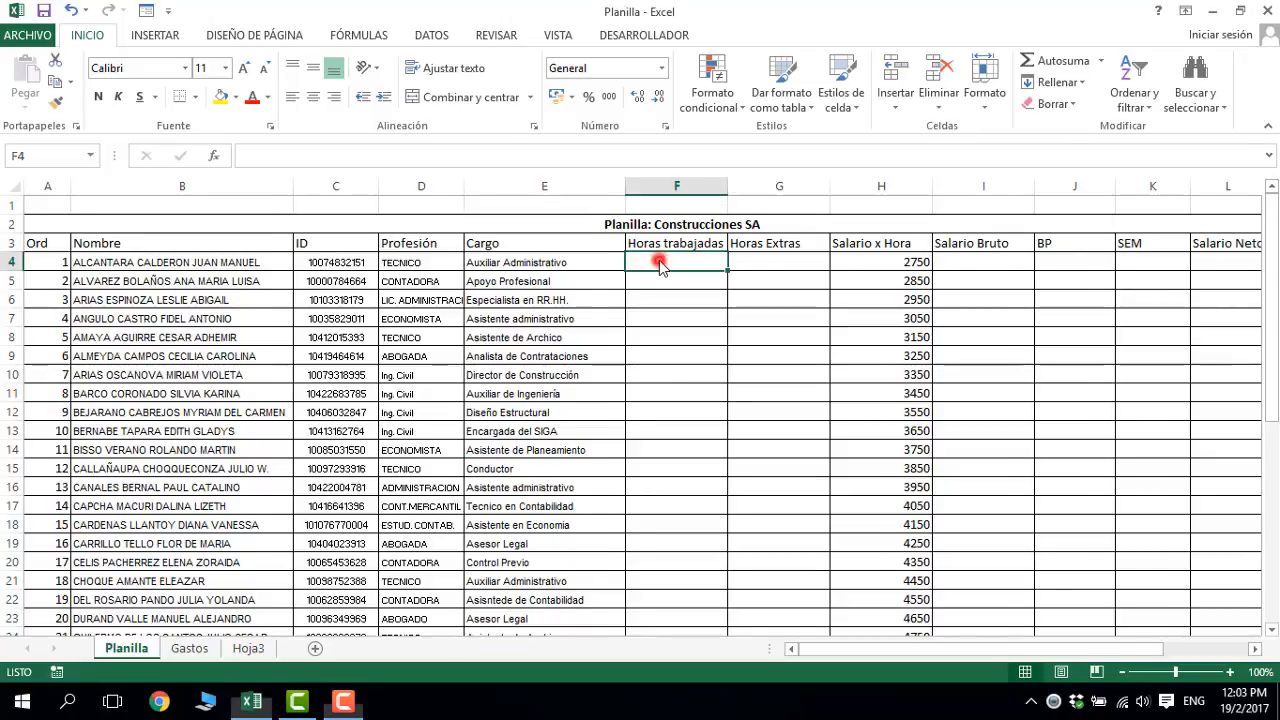
pyautogui.click(500, 130)
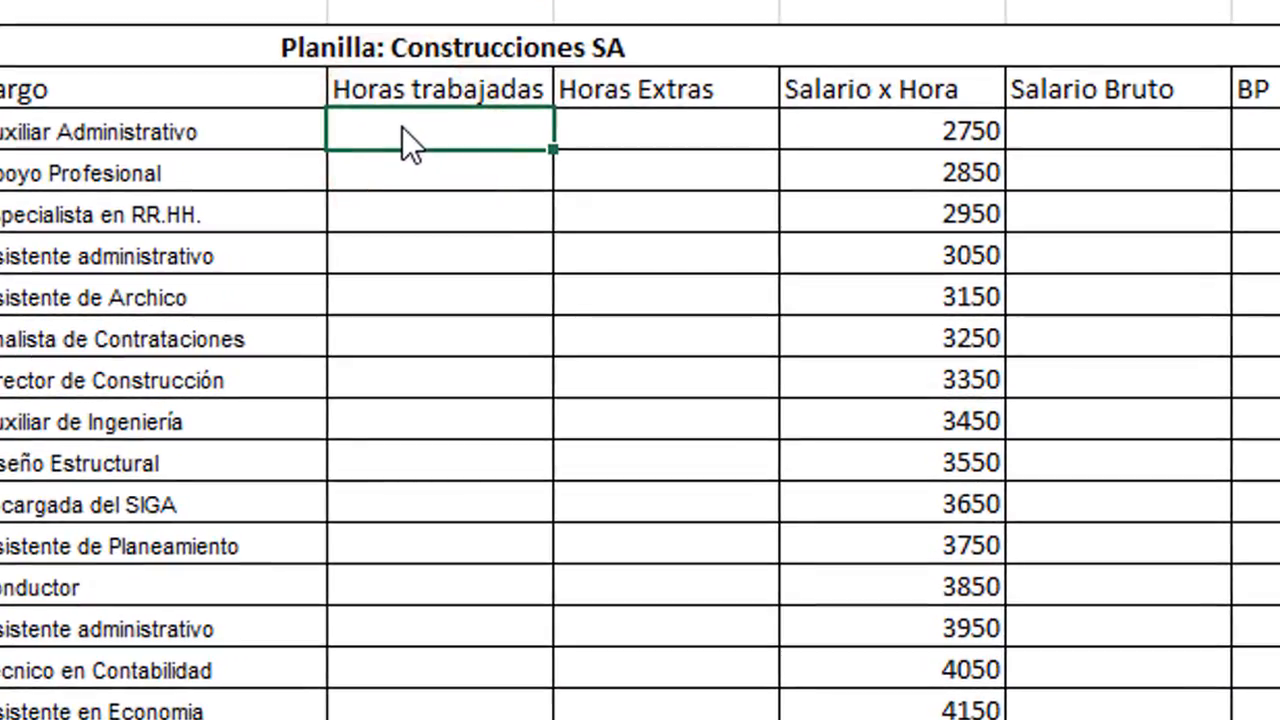
pyautogui.write('=alea')
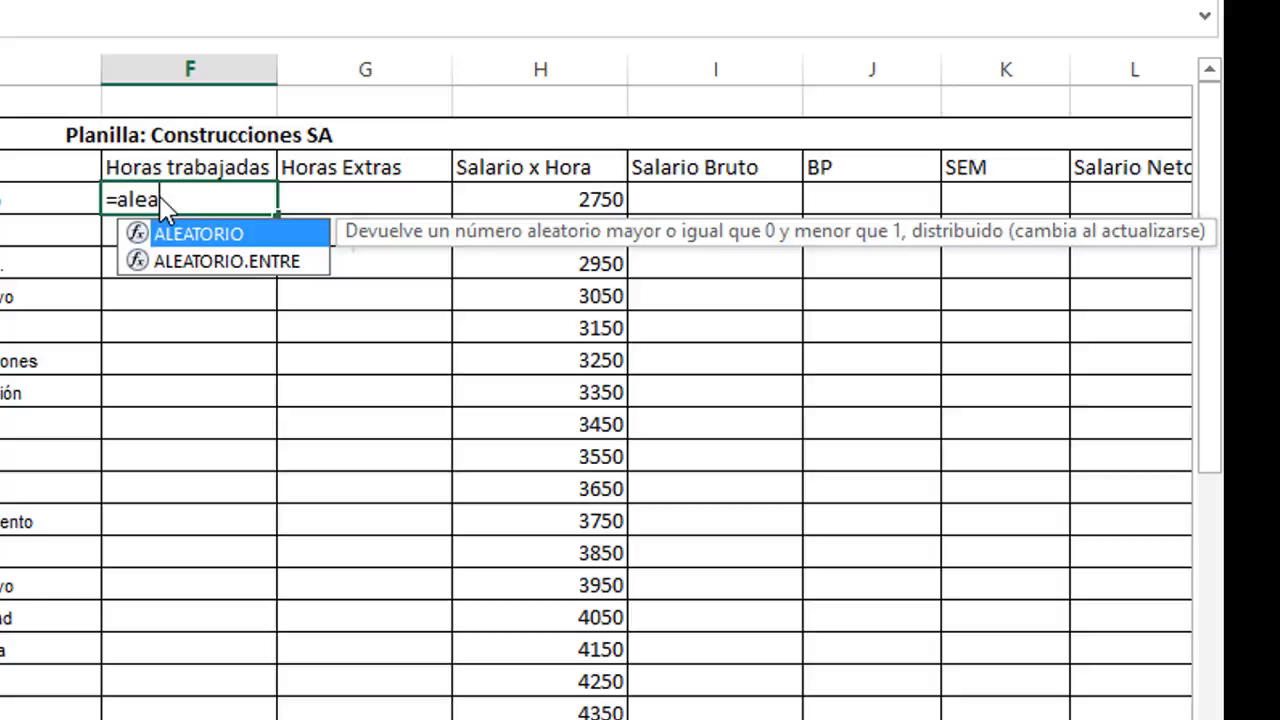
pyautogui.click(184, 264)
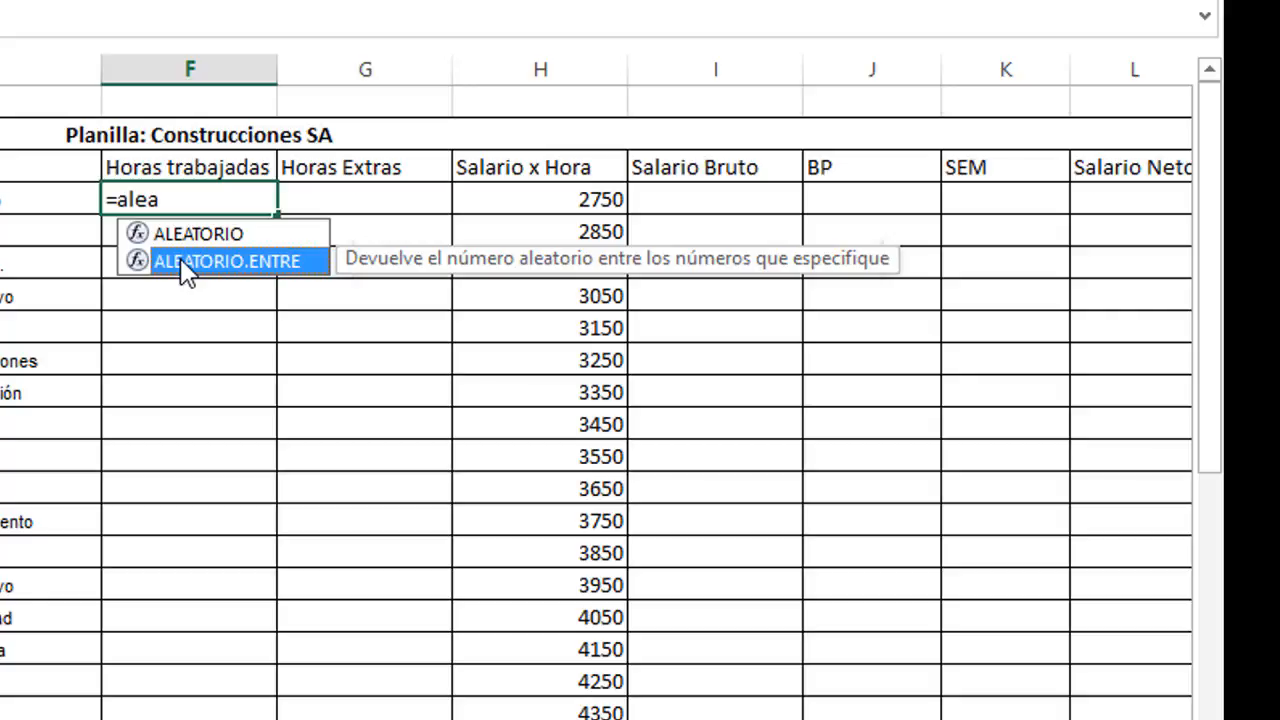
pyautogui.doubleClick(180, 258)
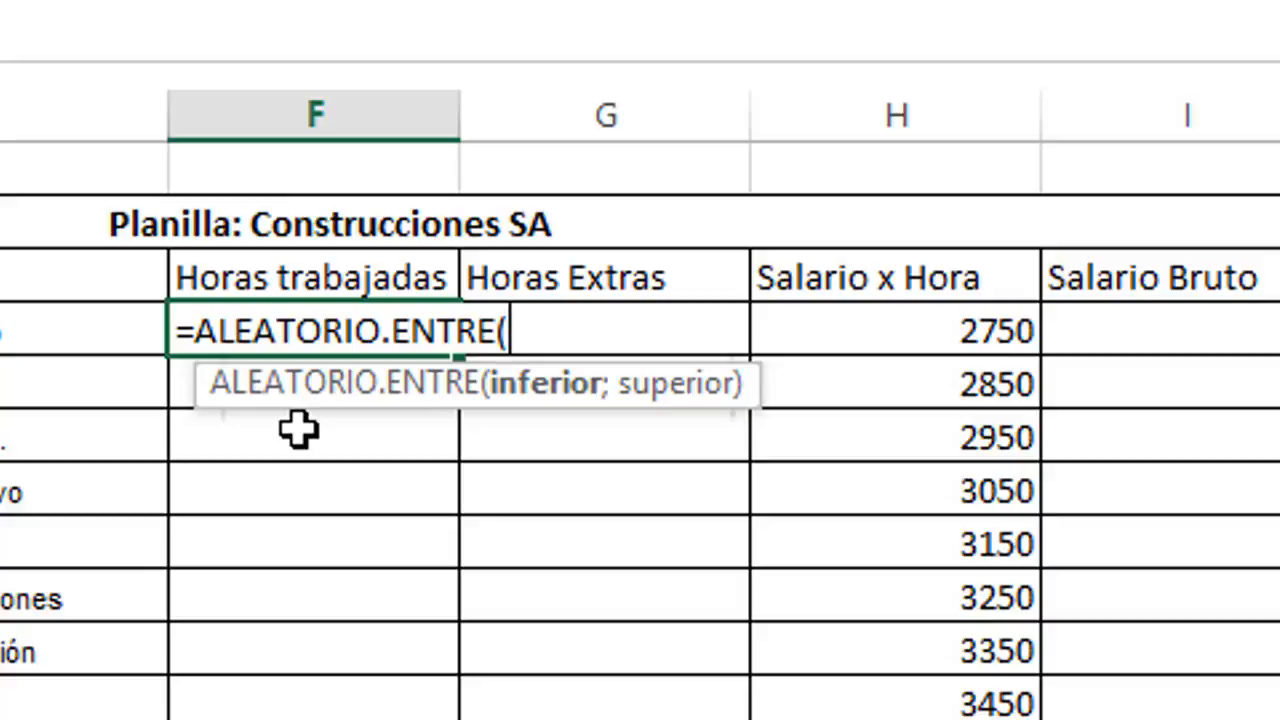
pyautogui.write('20')
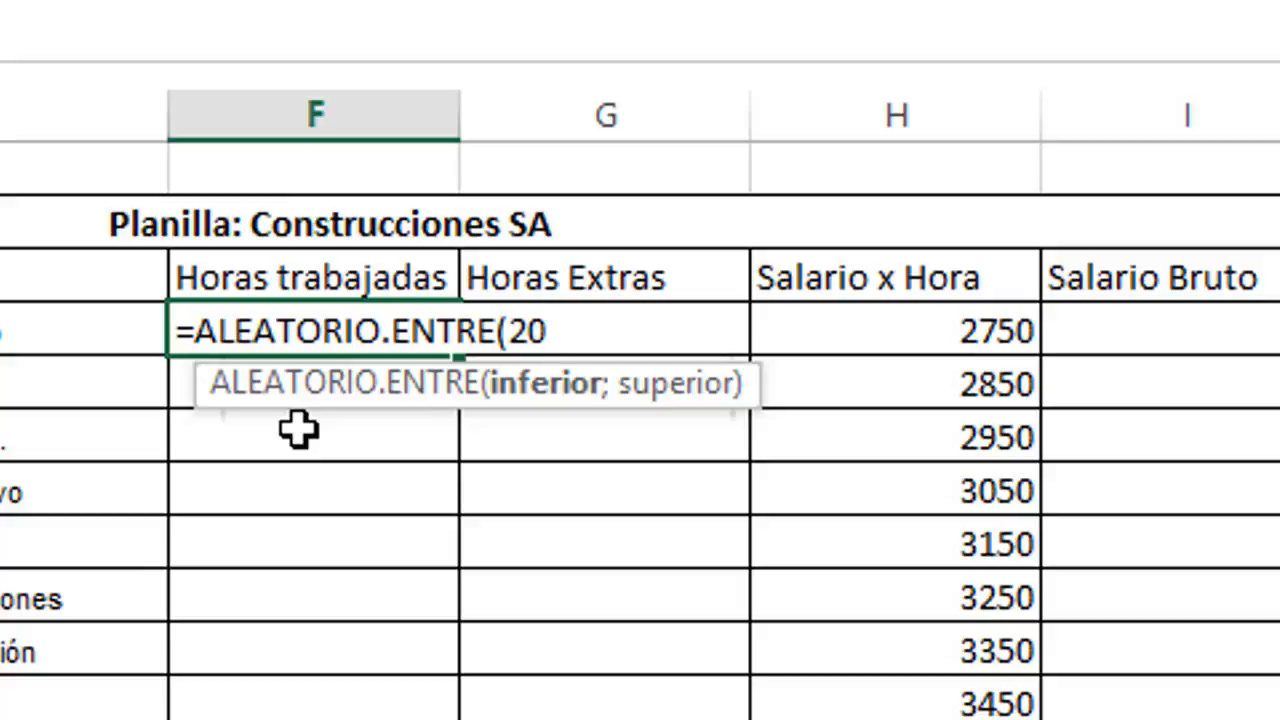
pyautogui.write(';')
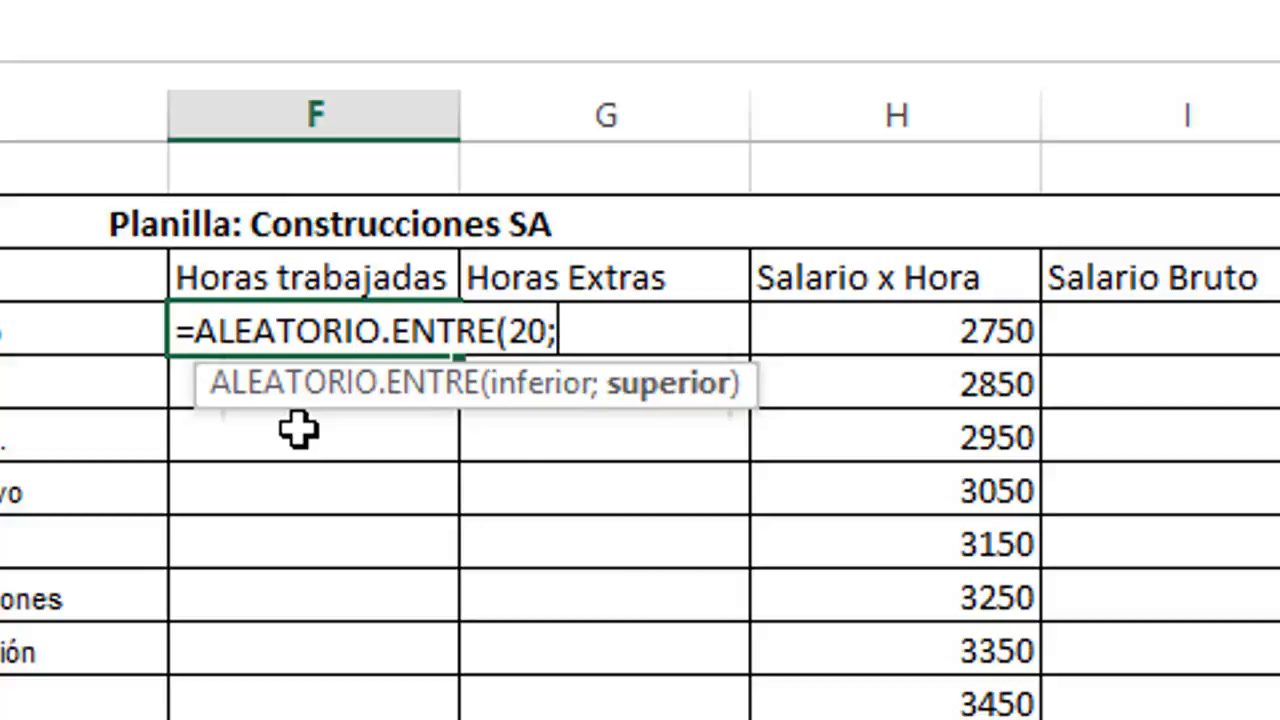
pyautogui.write('4')
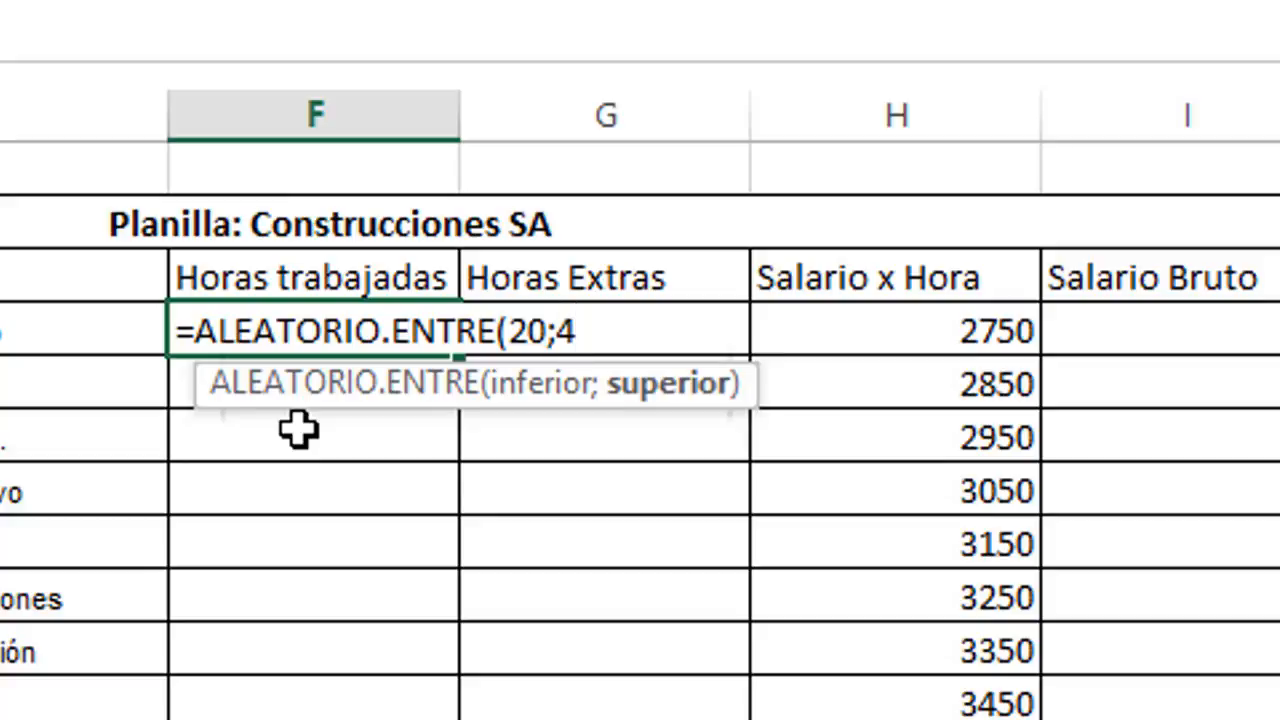
pyautogui.write('0)')
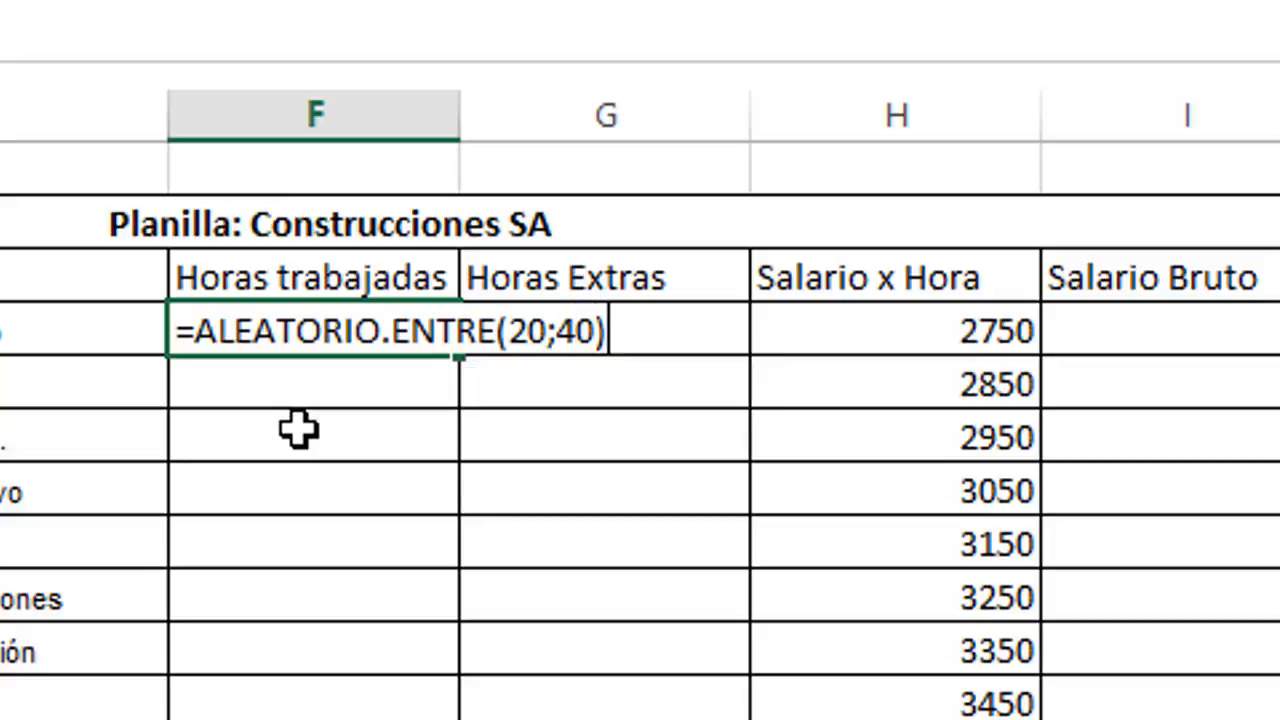
pyautogui.press('Return')
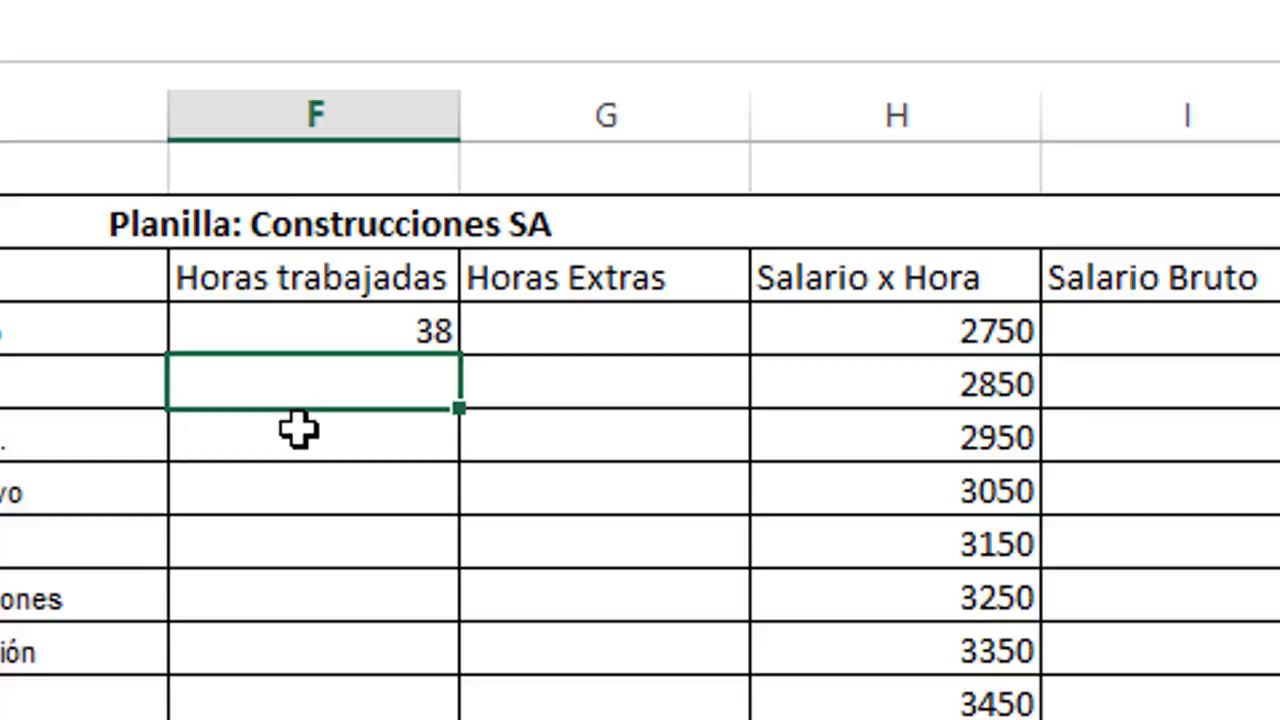
pyautogui.click(309, 332)
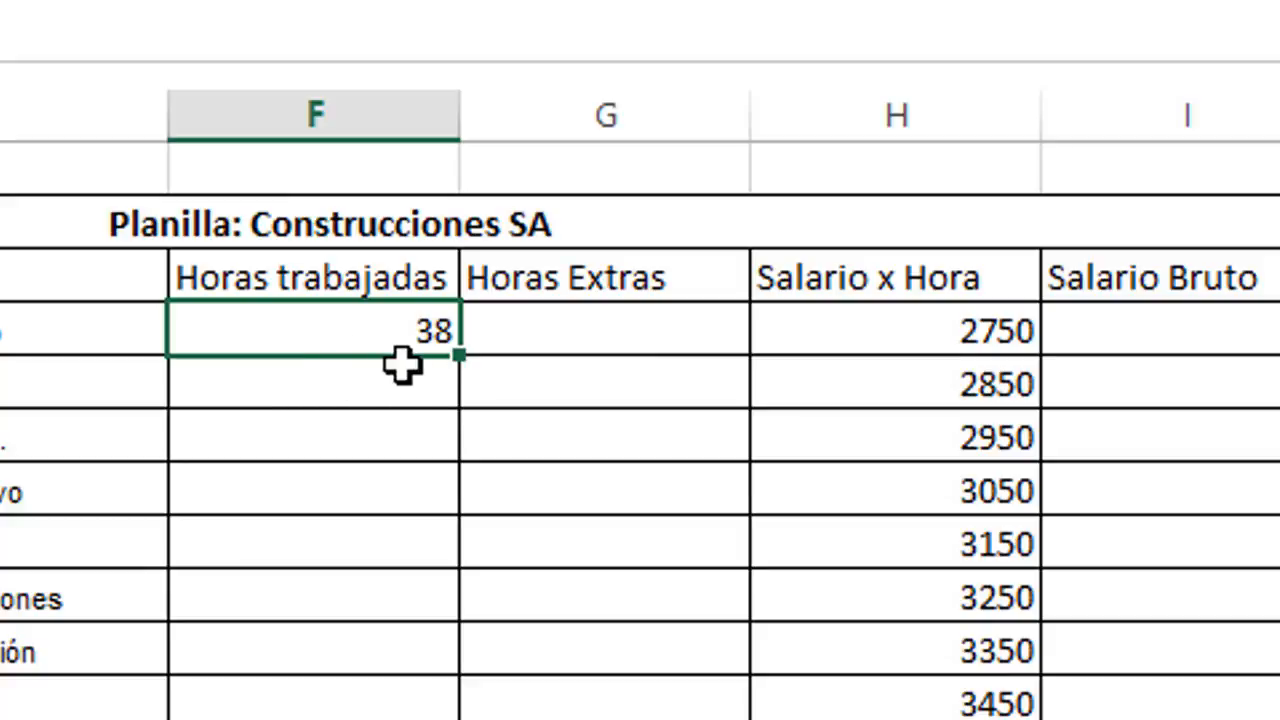
pyautogui.doubleClick(460, 353)
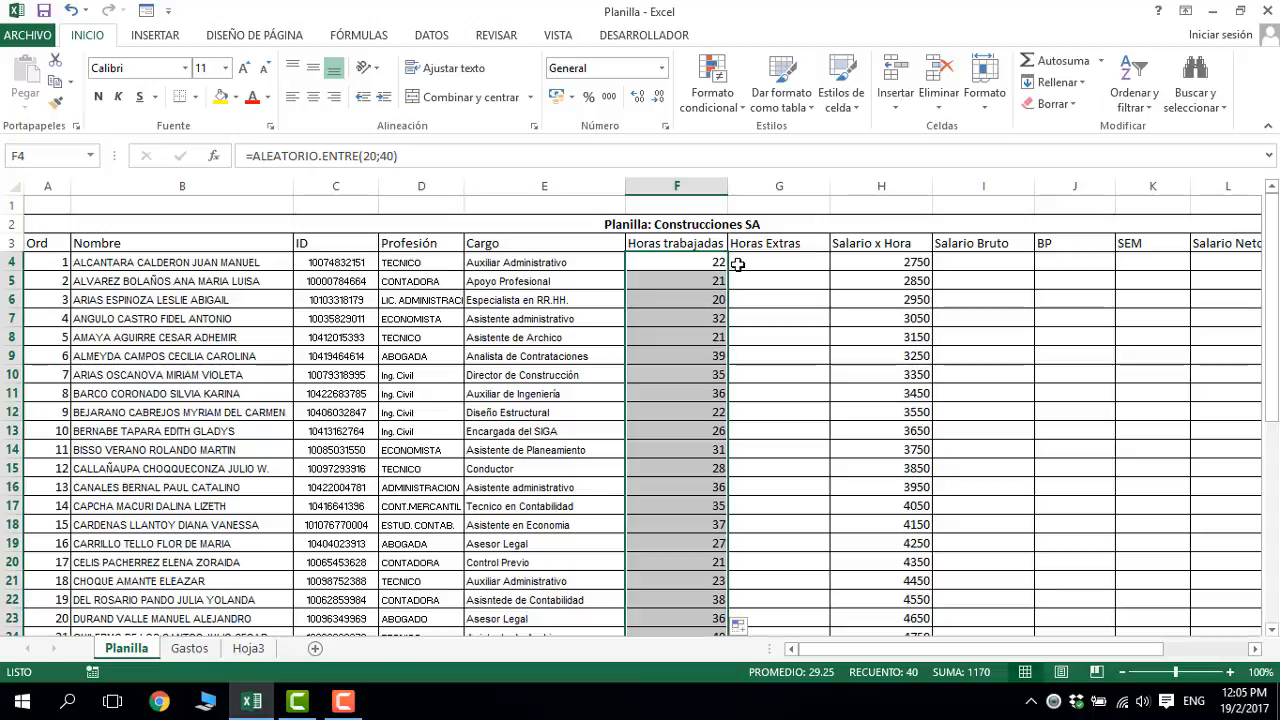
# - Enter =ALEATORIO.ENTRE(0;5) in G4 and fill it down the Horas Extras column for all employees
pyautogui.click(738, 262)
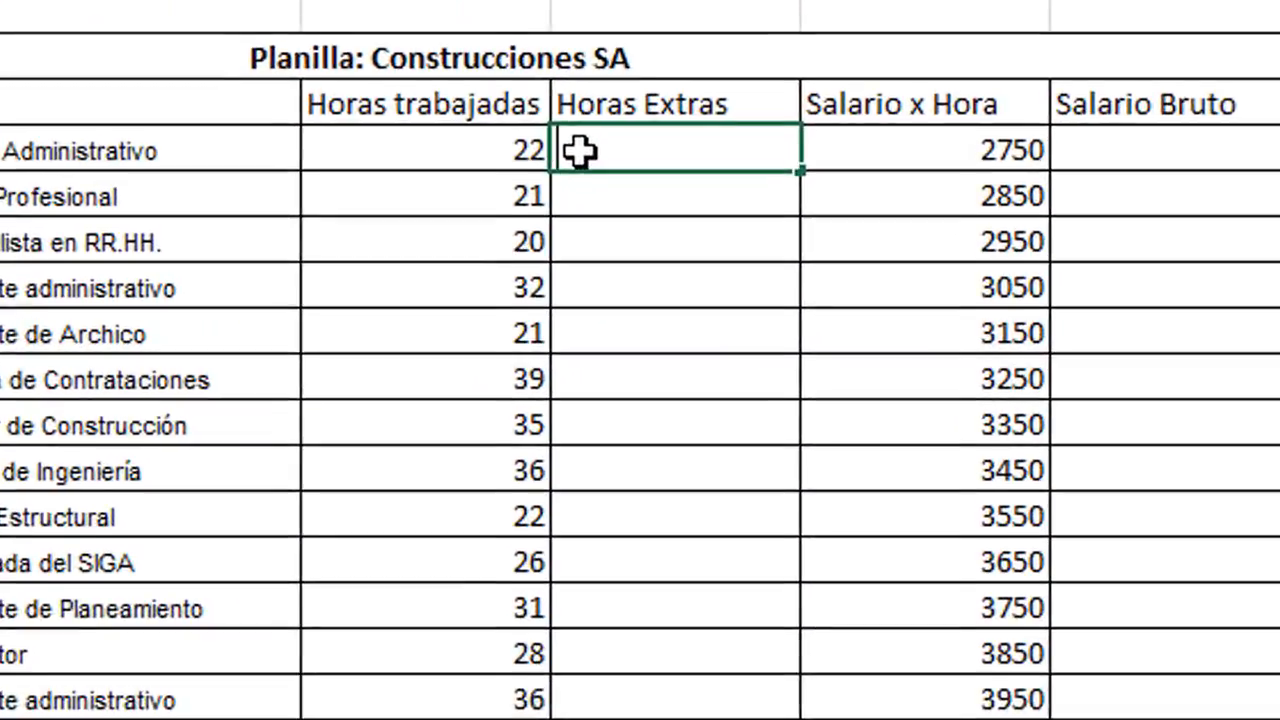
pyautogui.write('=alea')
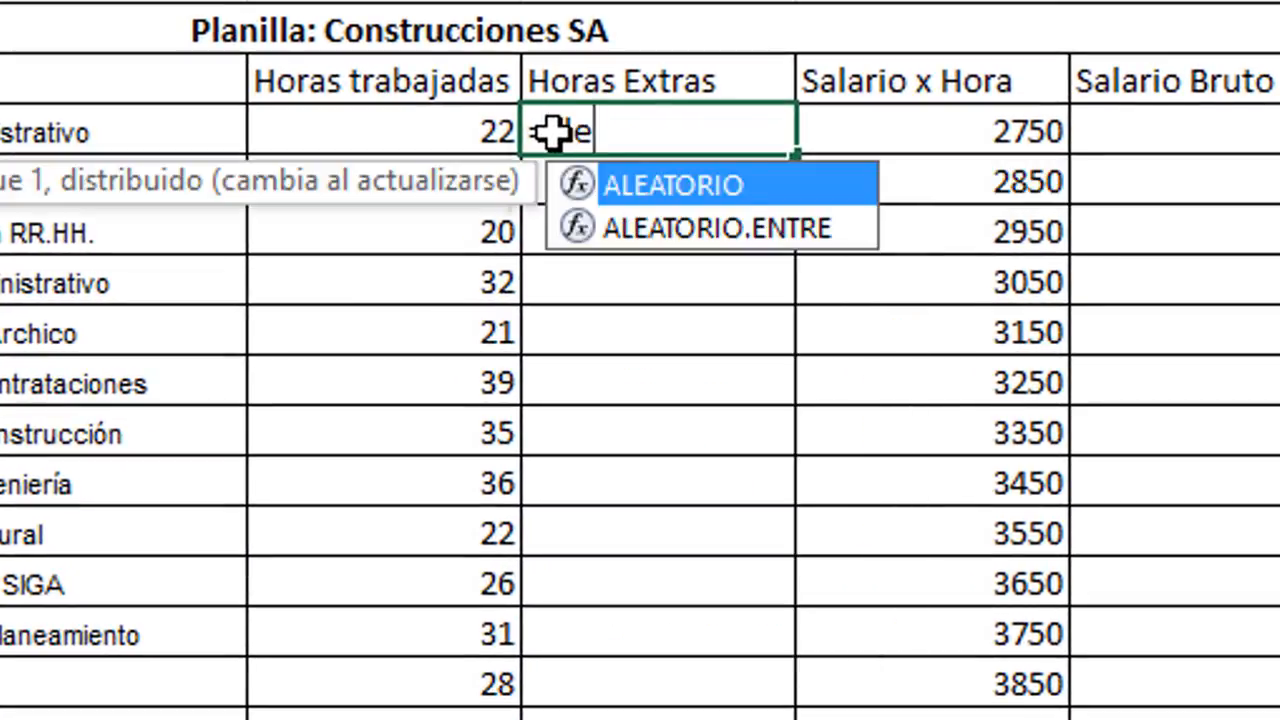
pyautogui.doubleClick(664, 228)
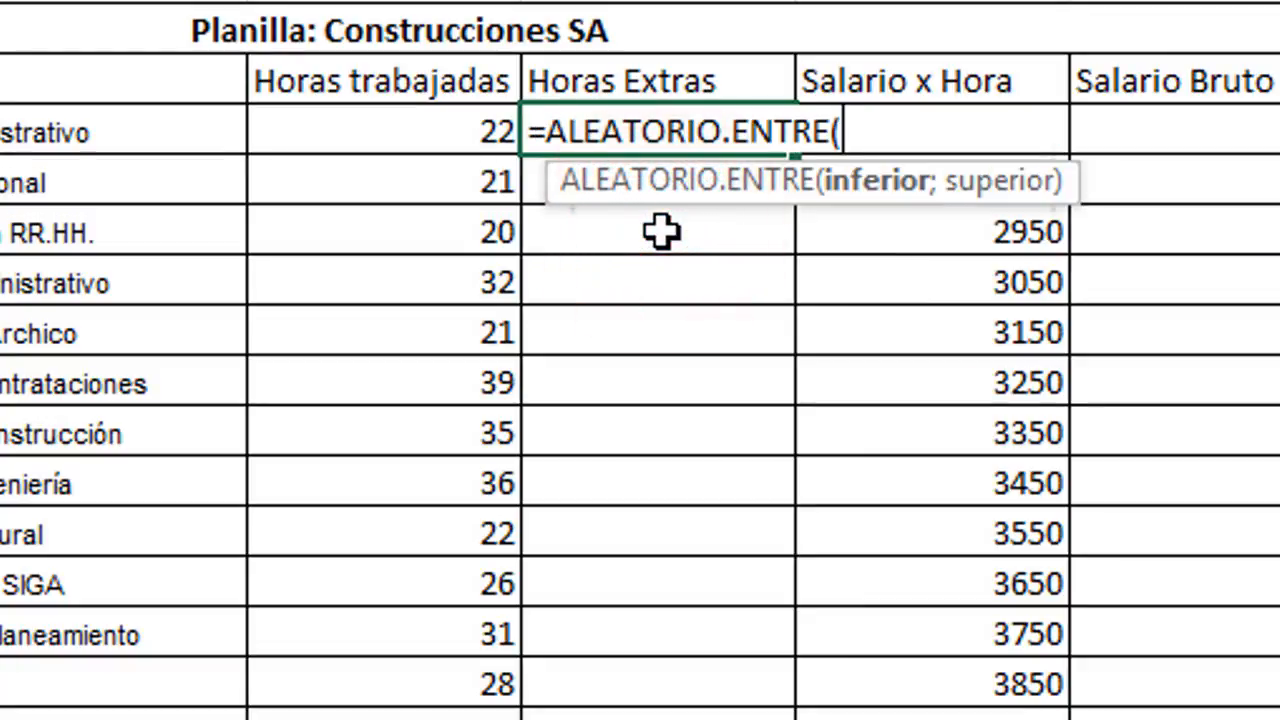
pyautogui.write('0')
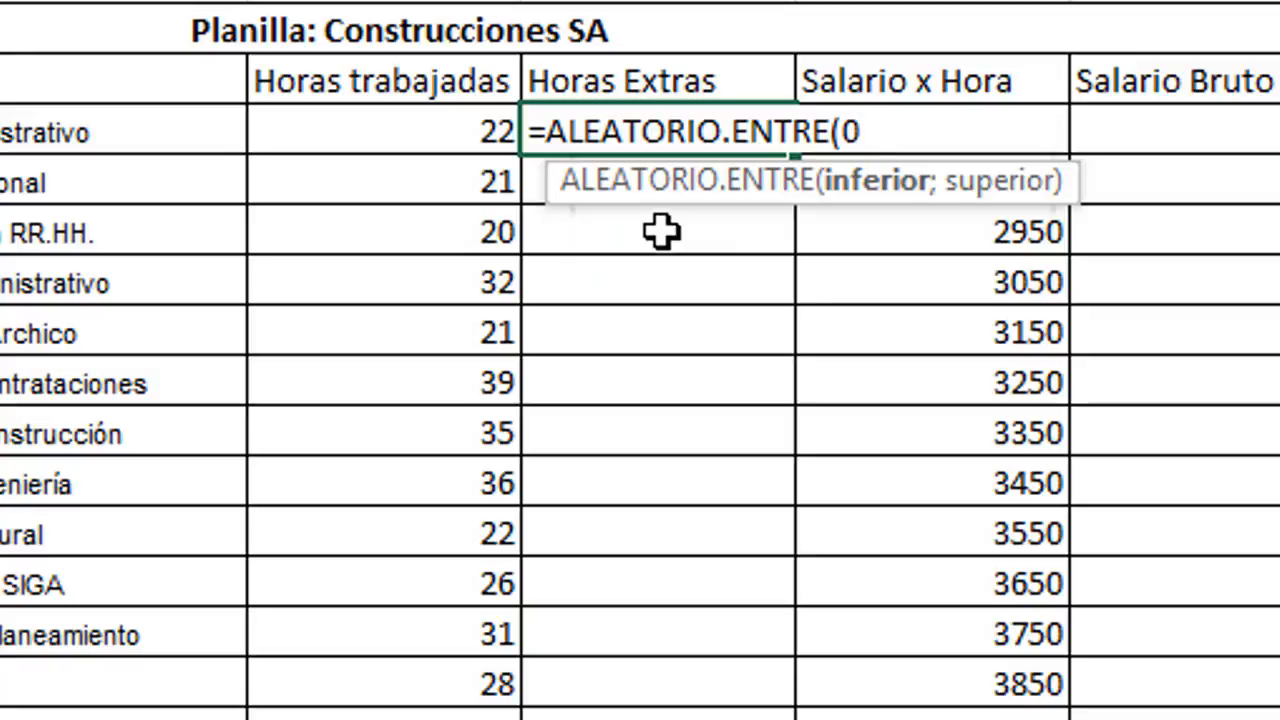
pyautogui.write(';5)')
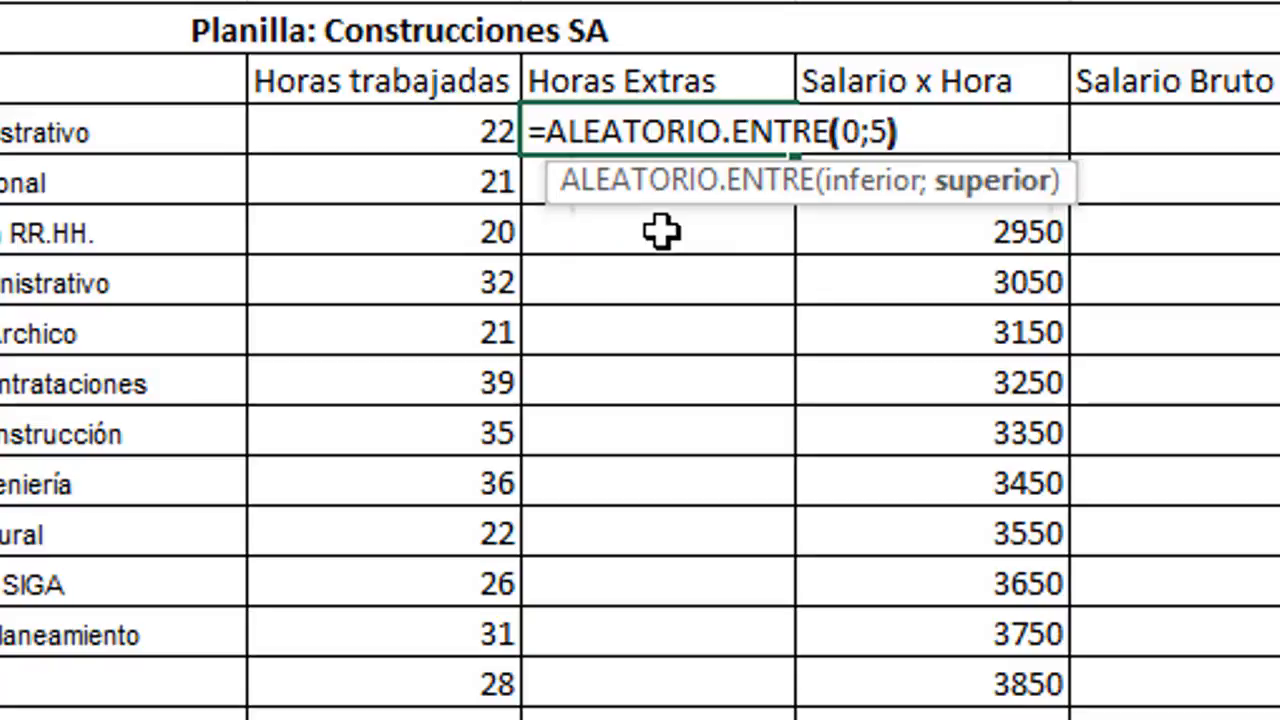
pyautogui.press('Return')
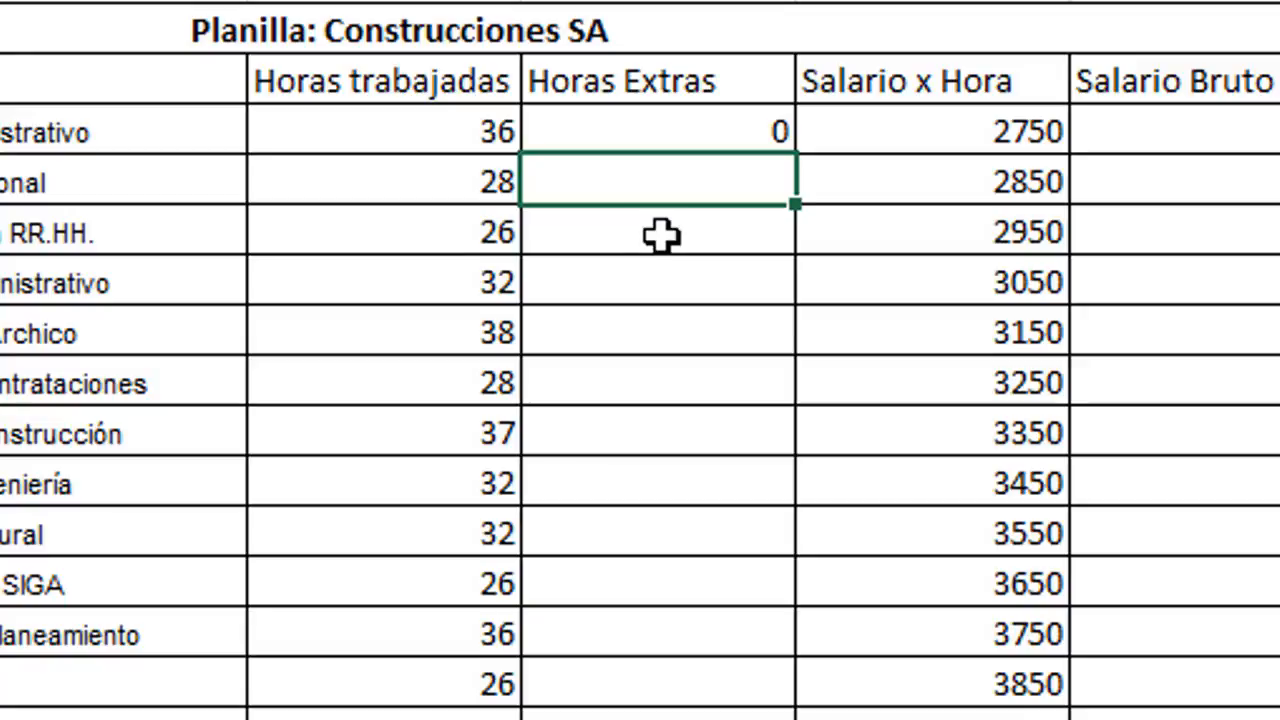
pyautogui.click(670, 143)
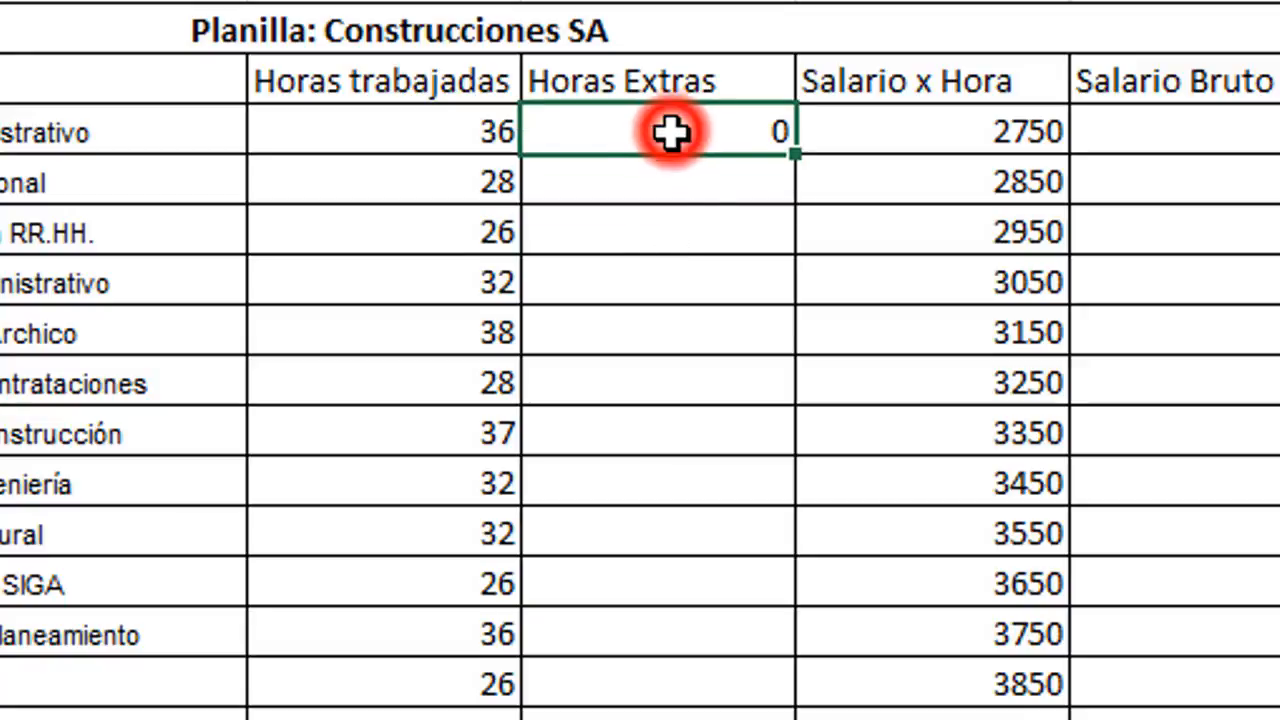
pyautogui.doubleClick(793, 158)
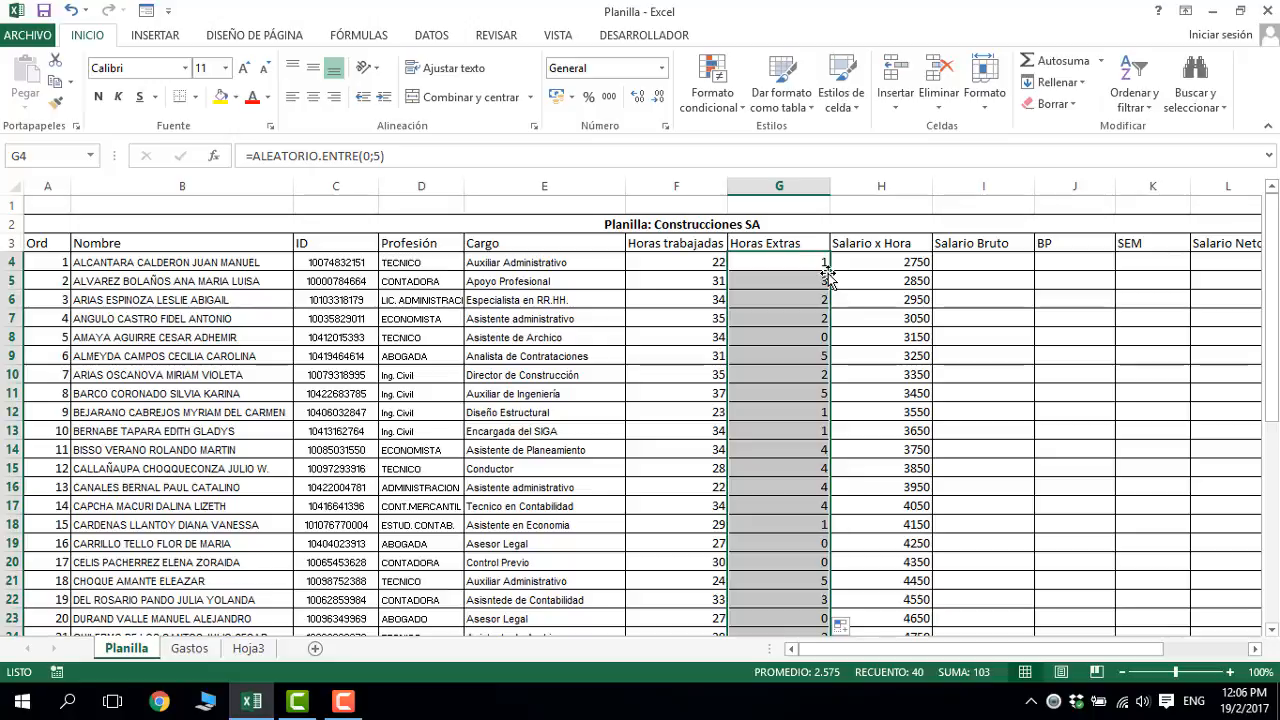
# - Replace the random formulas in Horas trabajadas and Horas Extras, F4 to G43, with their values by copying and pasting values only
pyautogui.moveTo(712, 264); pyautogui.dragTo(785, 358)
pyautogui.moveTo(785, 358); pyautogui.dragTo(771, 596)
pyautogui.scroll(6, 722, 530)
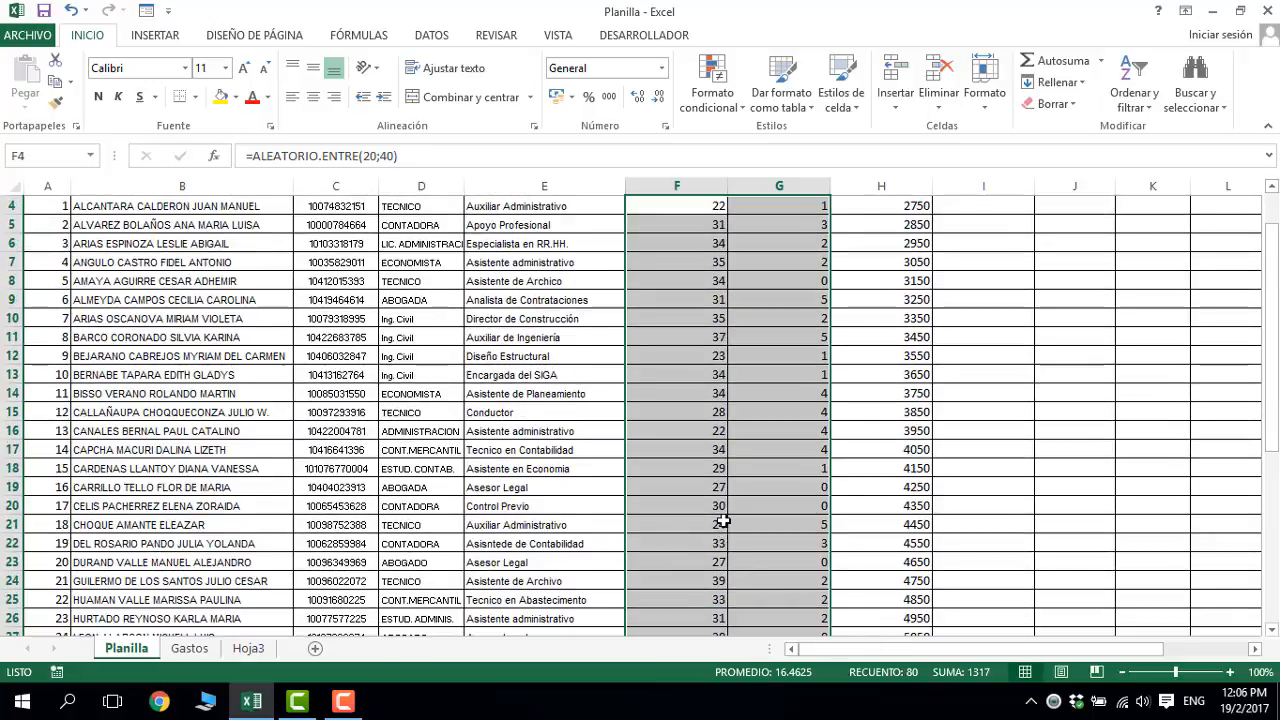
pyautogui.scroll(1, 722, 521)
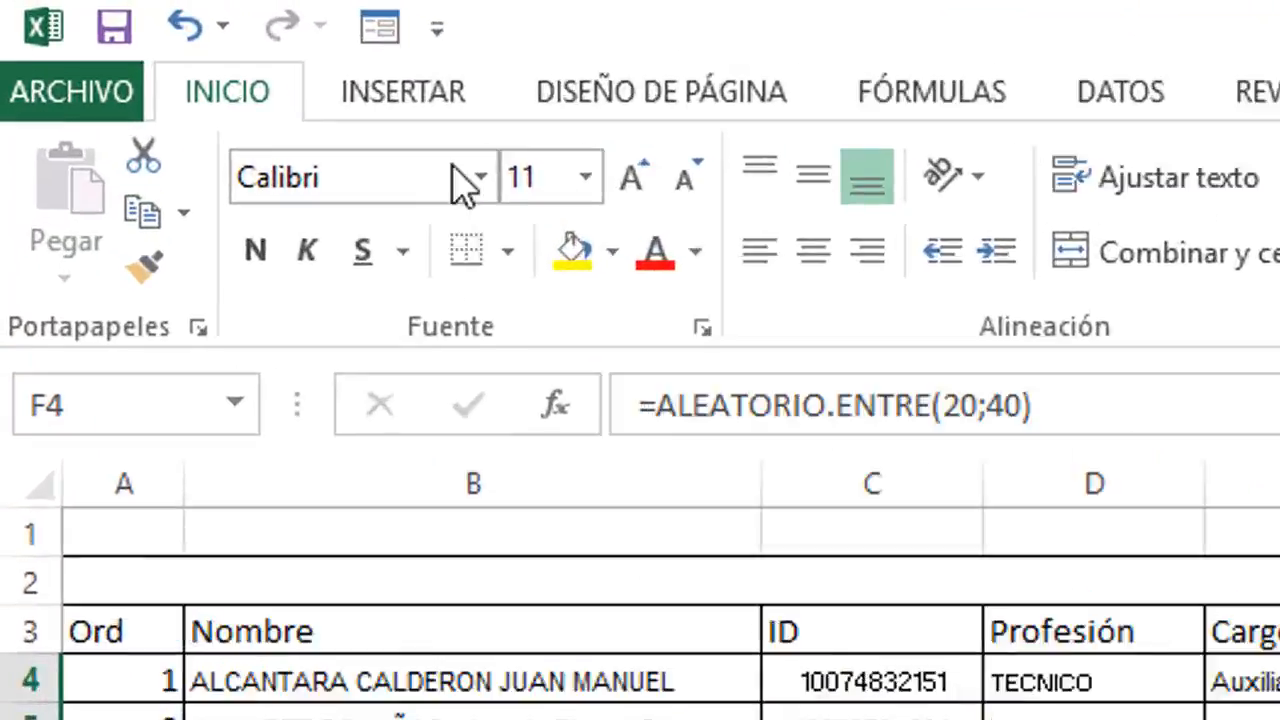
pyautogui.click(145, 215)
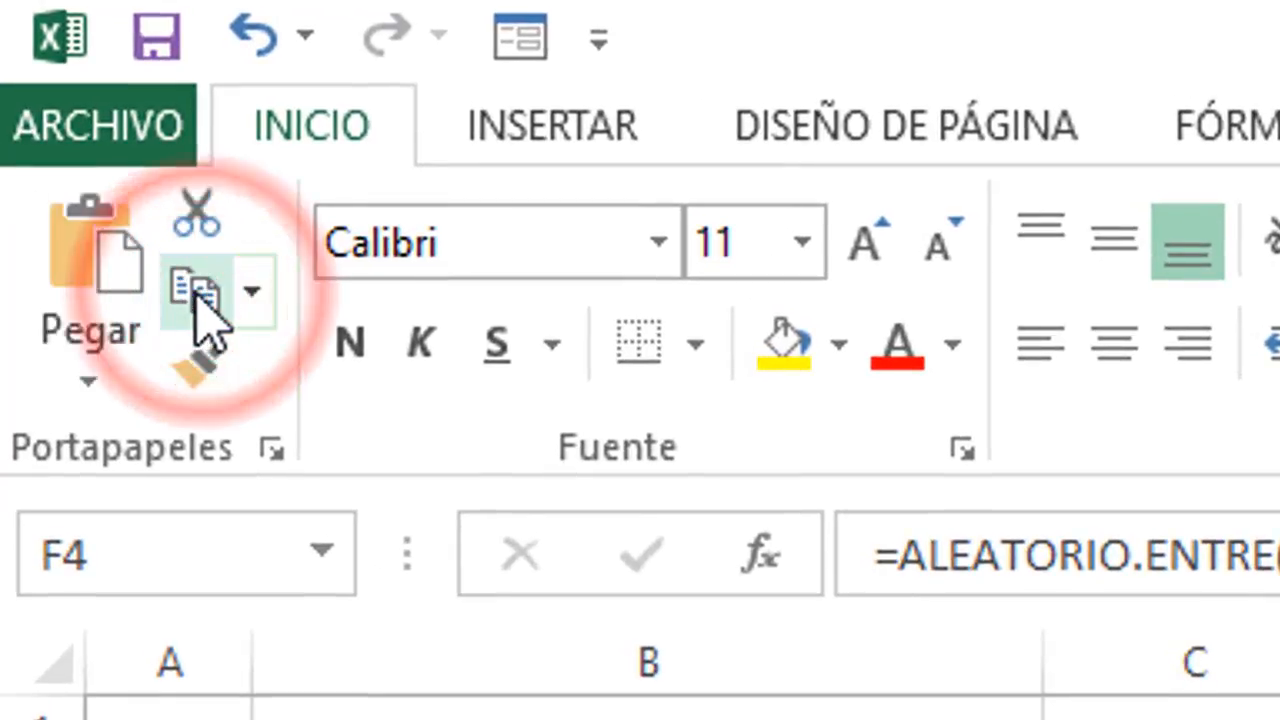
pyautogui.click(133, 380)
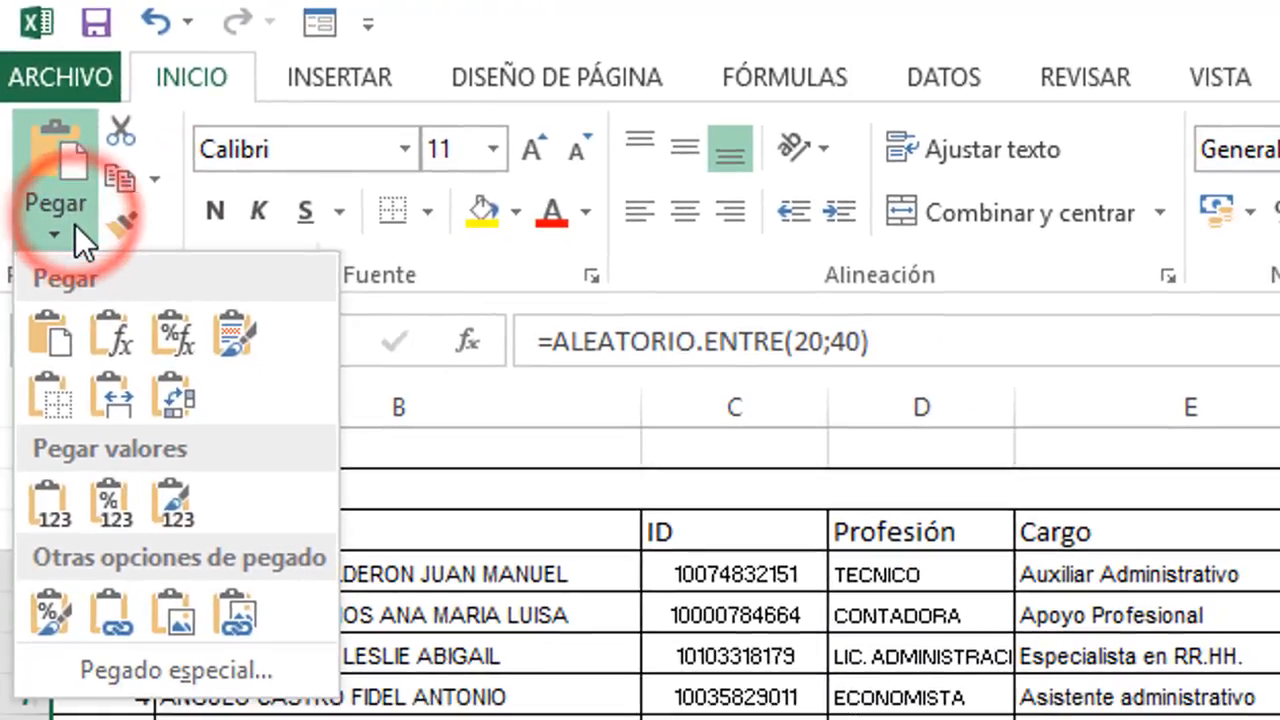
pyautogui.click(50, 505)
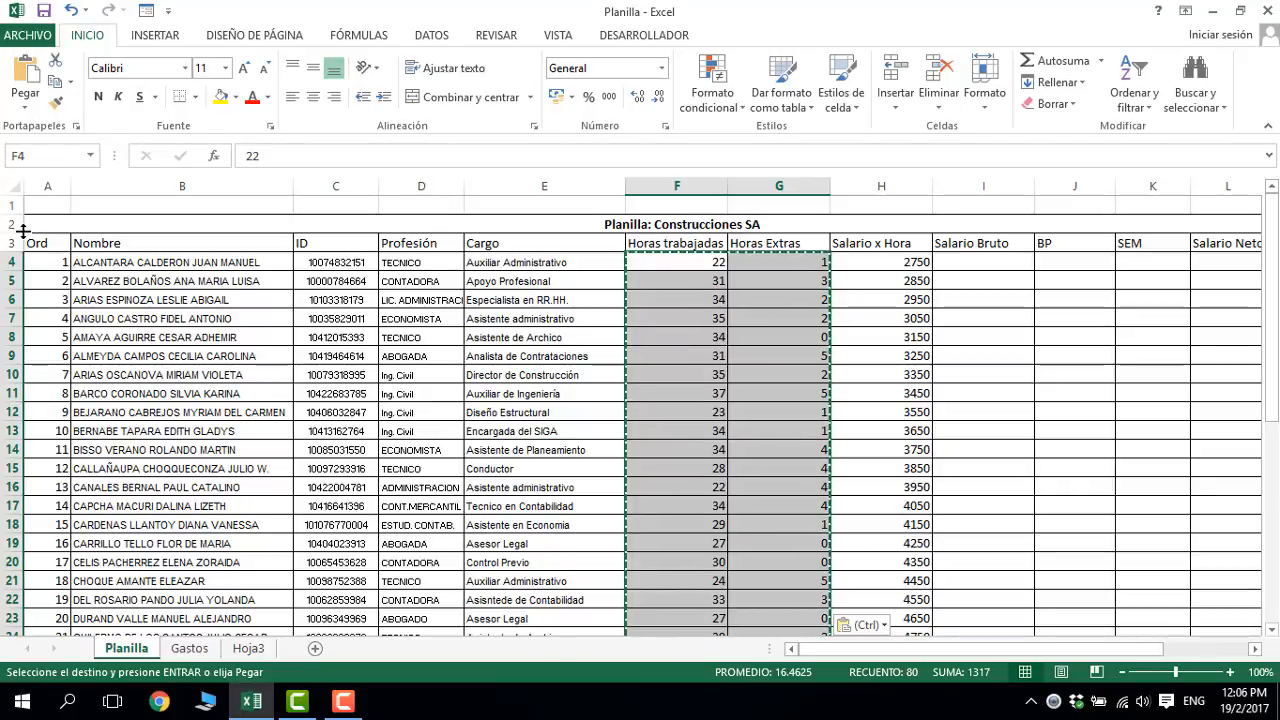
pyautogui.press('Escape')
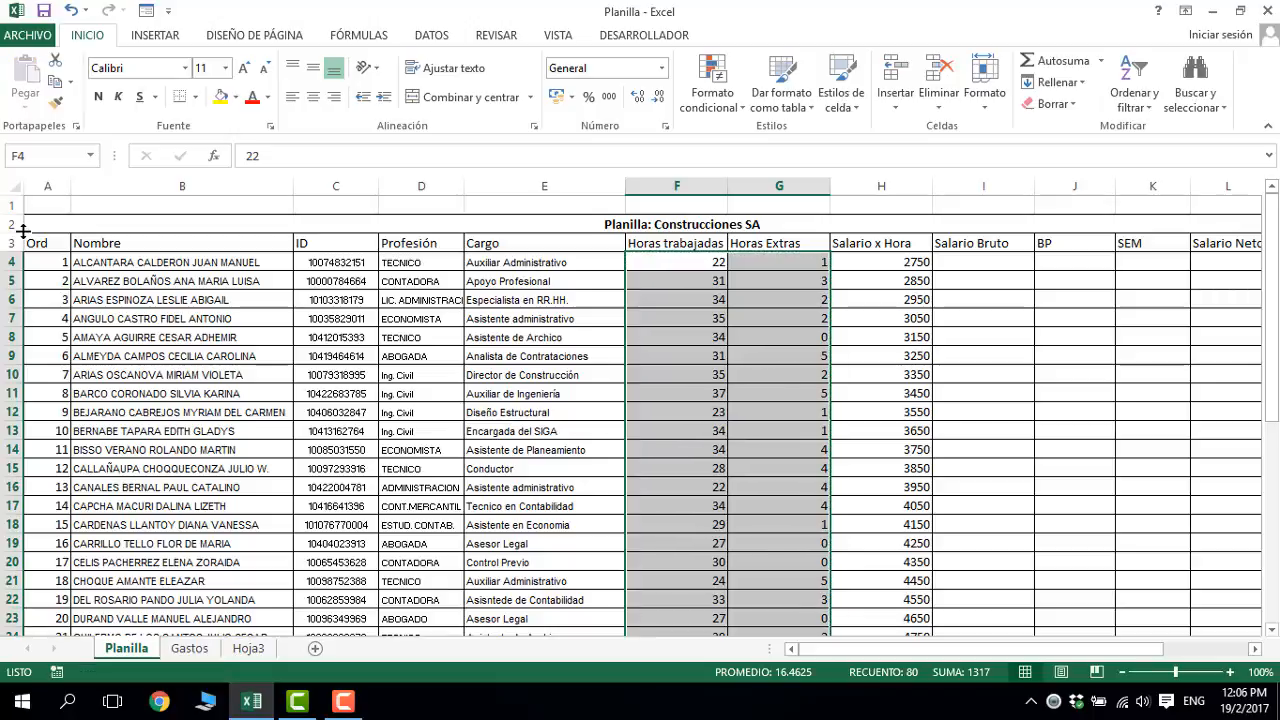
# - Check the cell contents in the first rows of Horas trabajadas and Horas Extras for formulas or fixed values
pyautogui.click(656, 259)
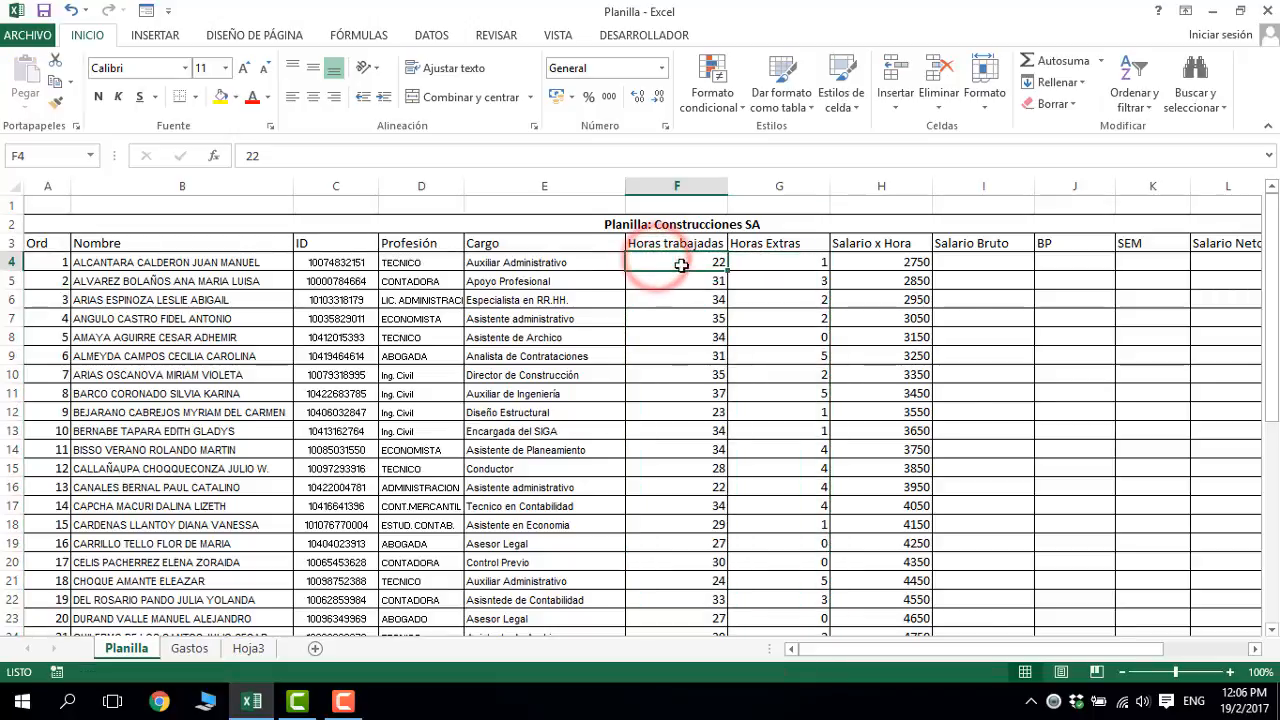
pyautogui.click(743, 260)
pyautogui.click(694, 281)
pyautogui.click(744, 282)
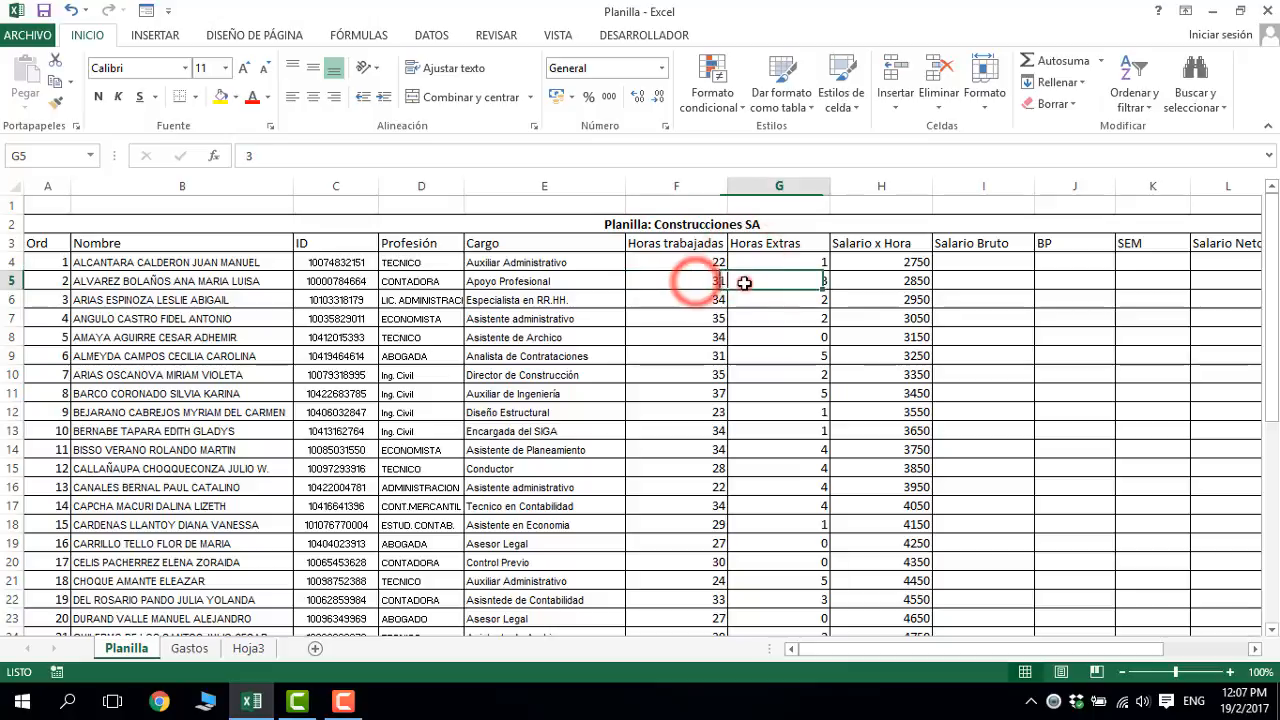
pyautogui.click(715, 312)
pyautogui.click(755, 300)
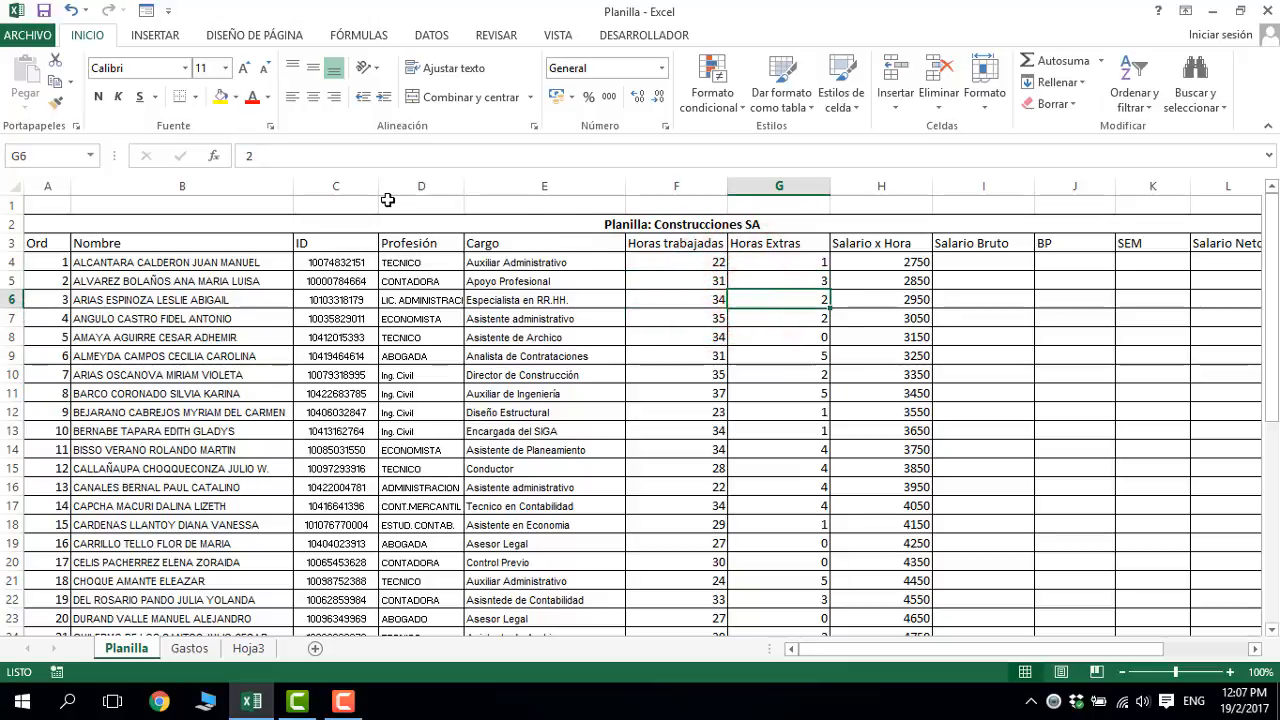
pyautogui.click(297, 158)
pyautogui.doubleClick(297, 158)
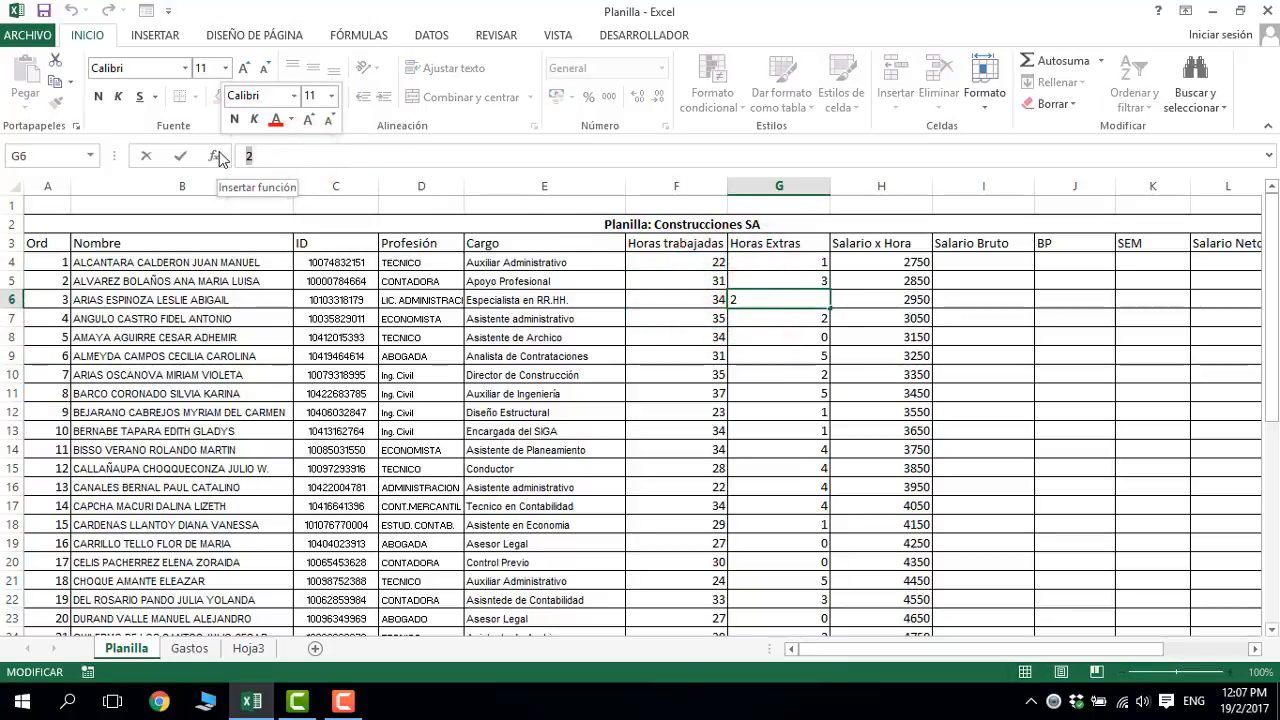
pyautogui.press('Escape')
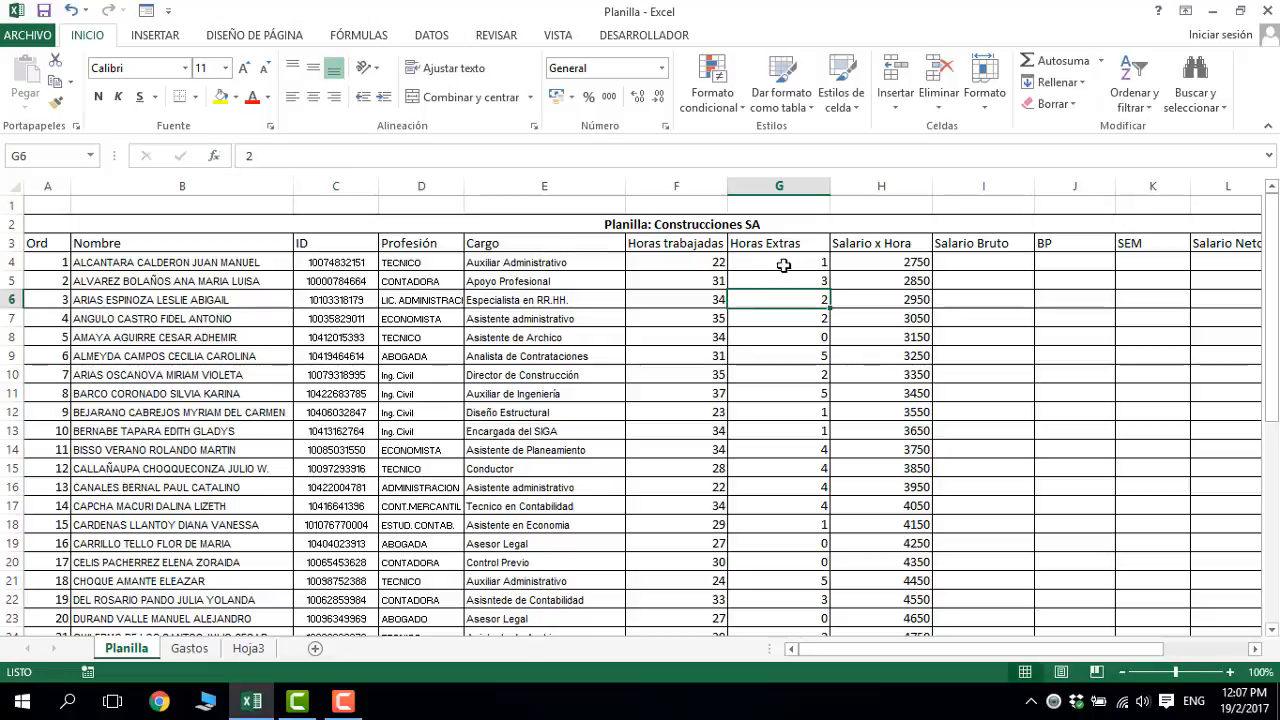
# - Enter =F4*H4+G4*H4*1.5 in I4 and fill it down the Salario Bruto column
pyautogui.click(942, 261)
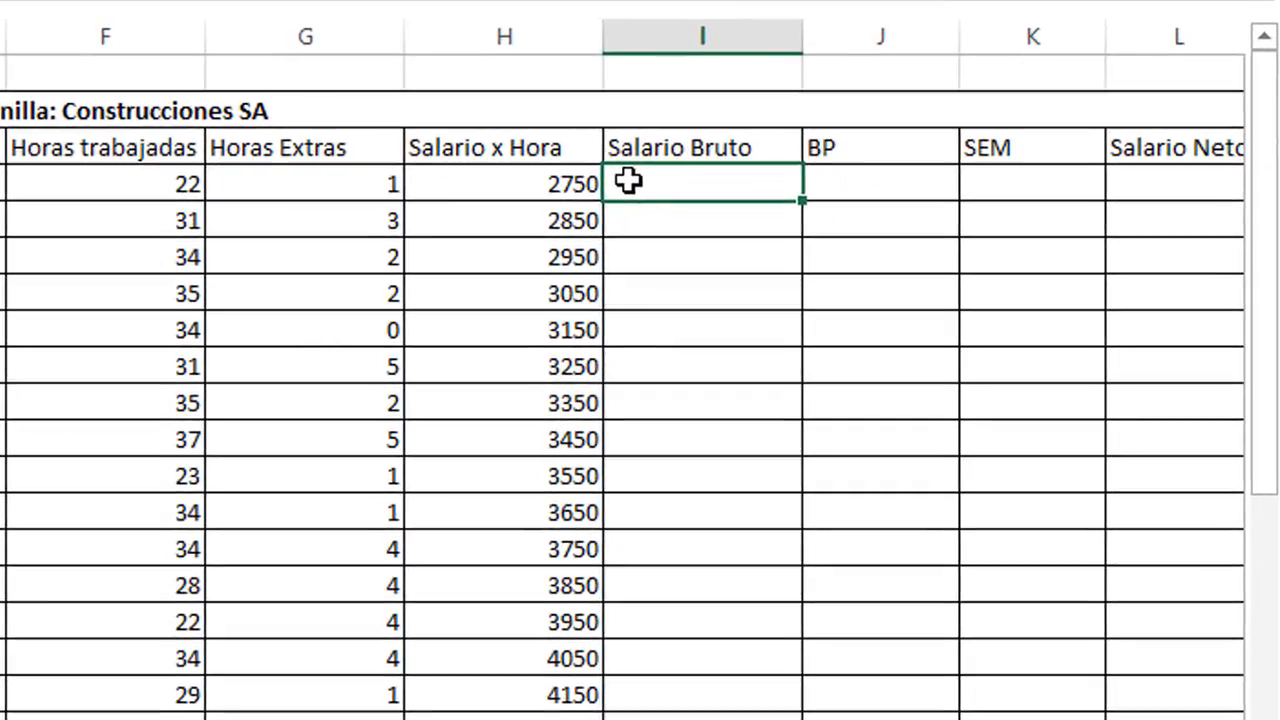
pyautogui.write('=')
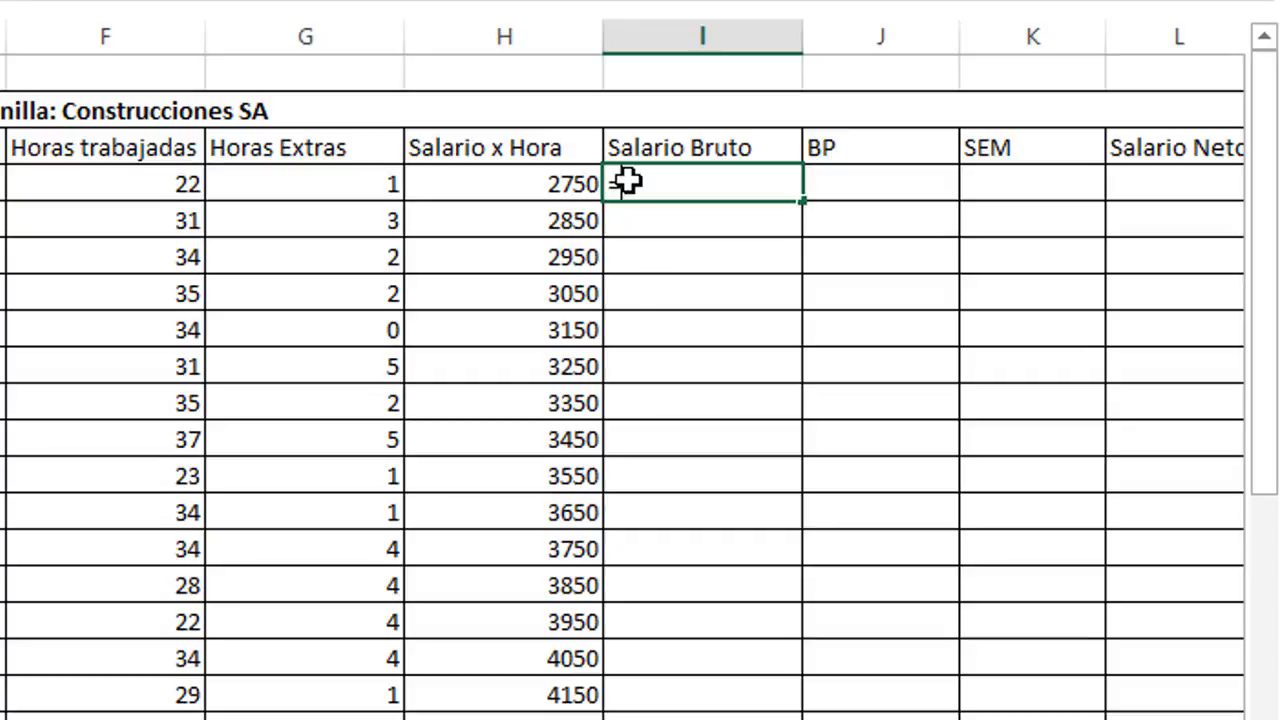
pyautogui.click(188, 190)
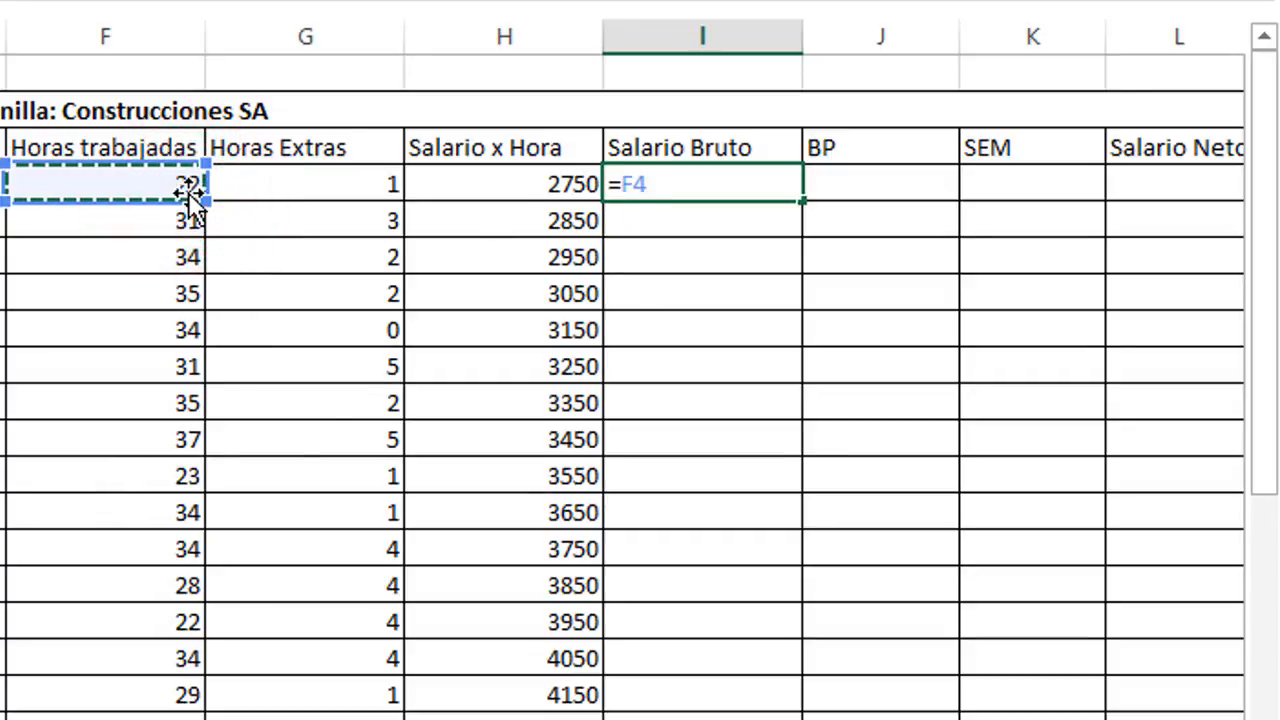
pyautogui.write('*')
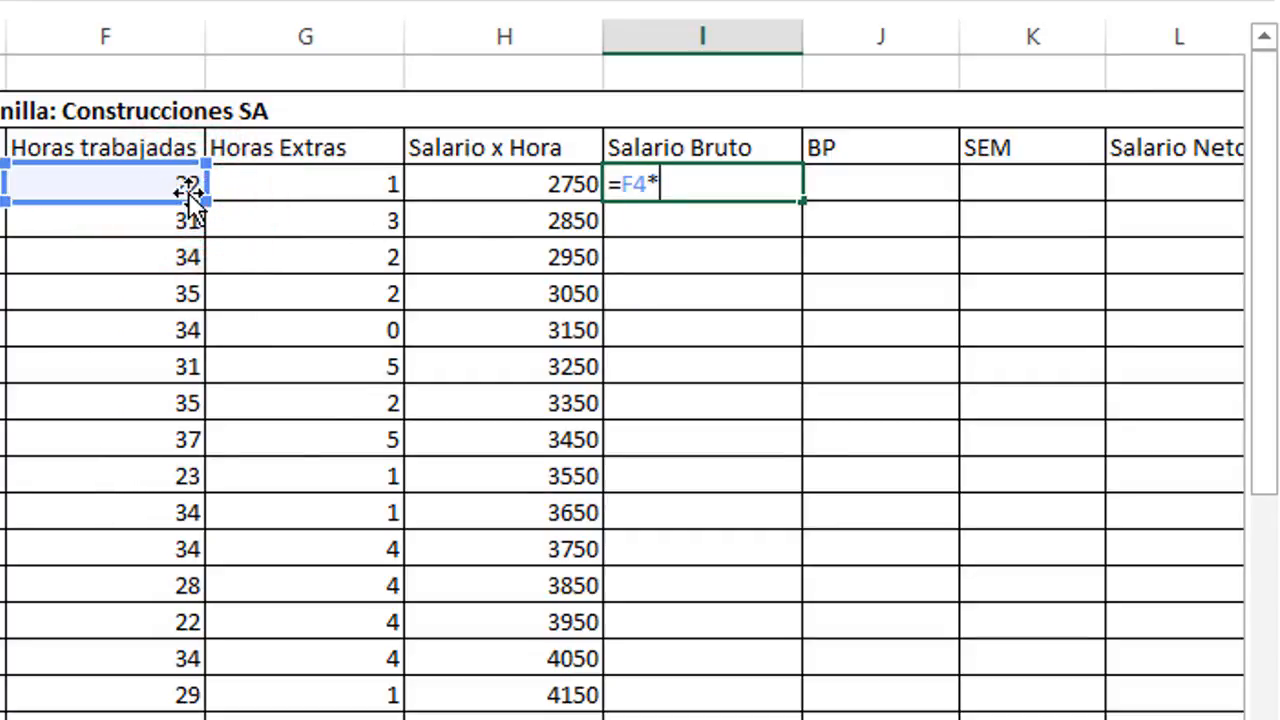
pyautogui.click(515, 190)
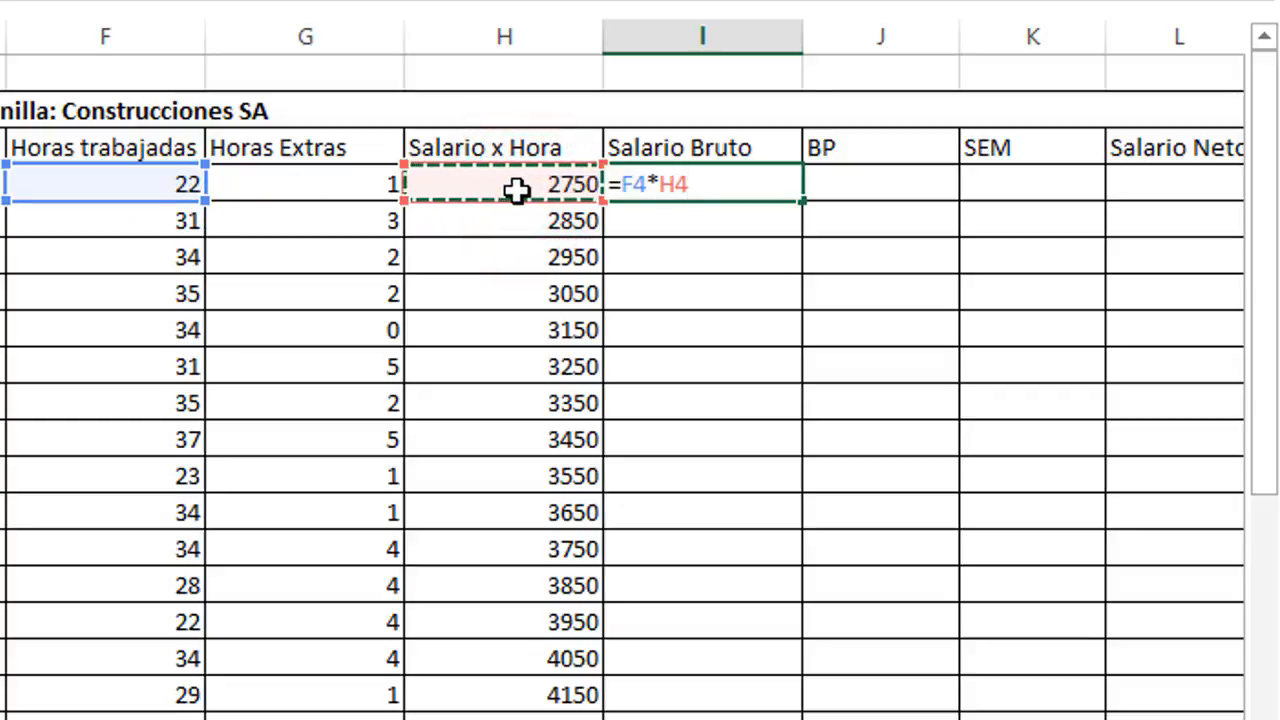
pyautogui.write('+')
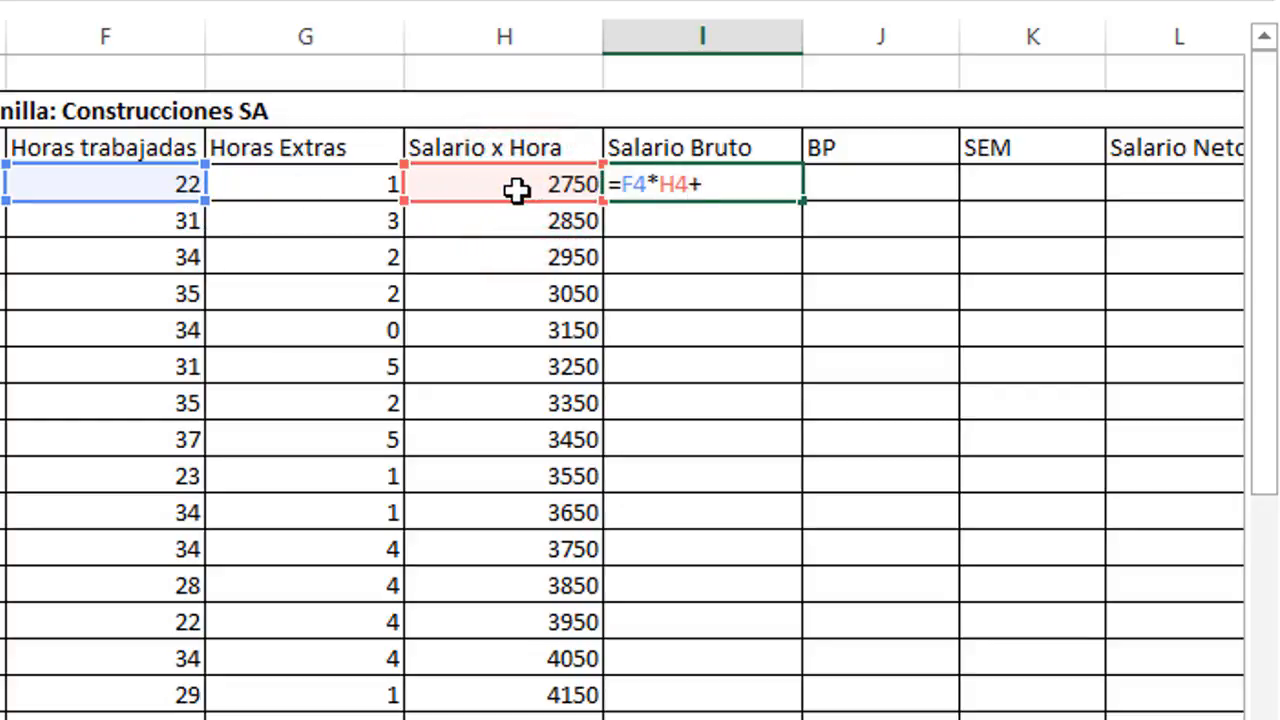
pyautogui.click(354, 182)
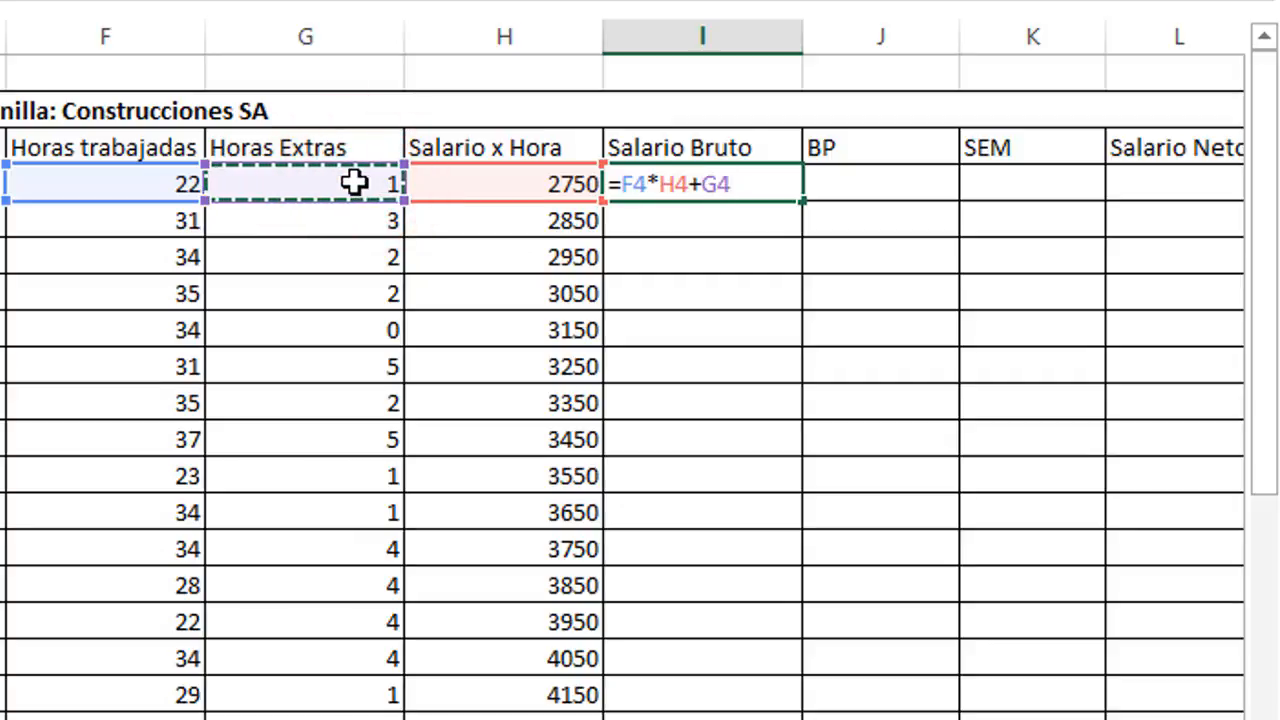
pyautogui.write('*')
pyautogui.click(478, 189)
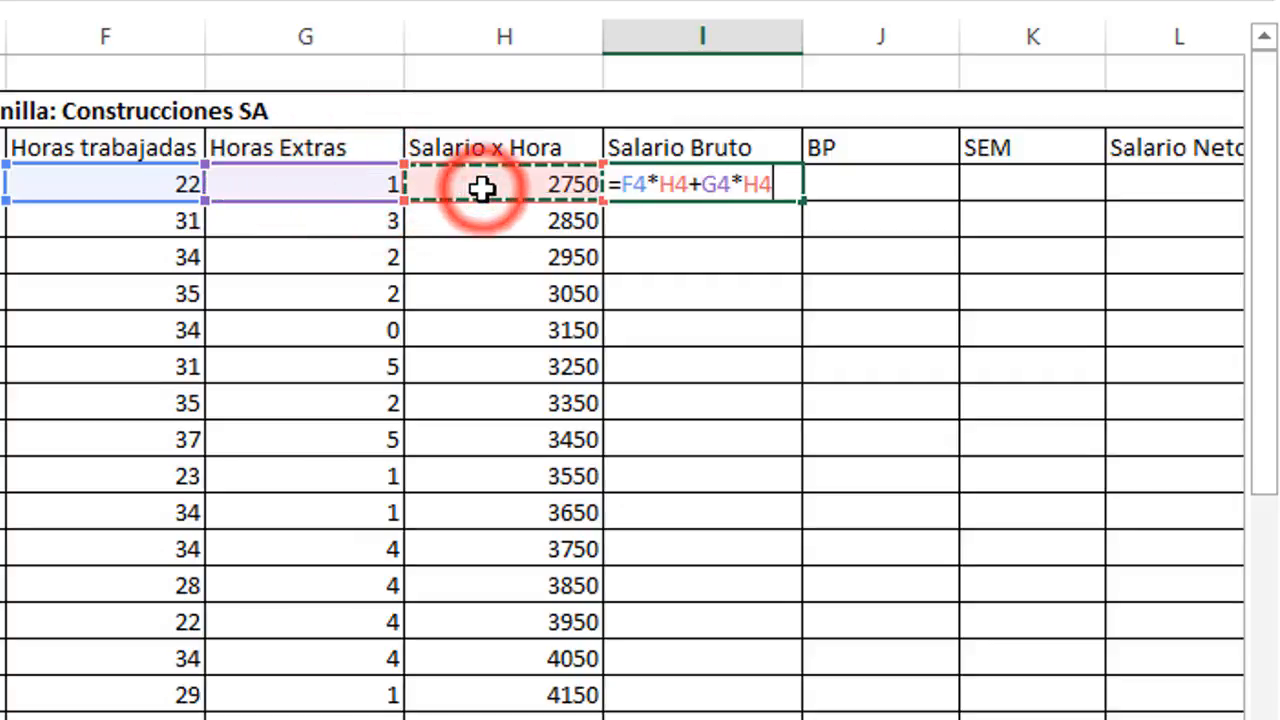
pyautogui.write('*')
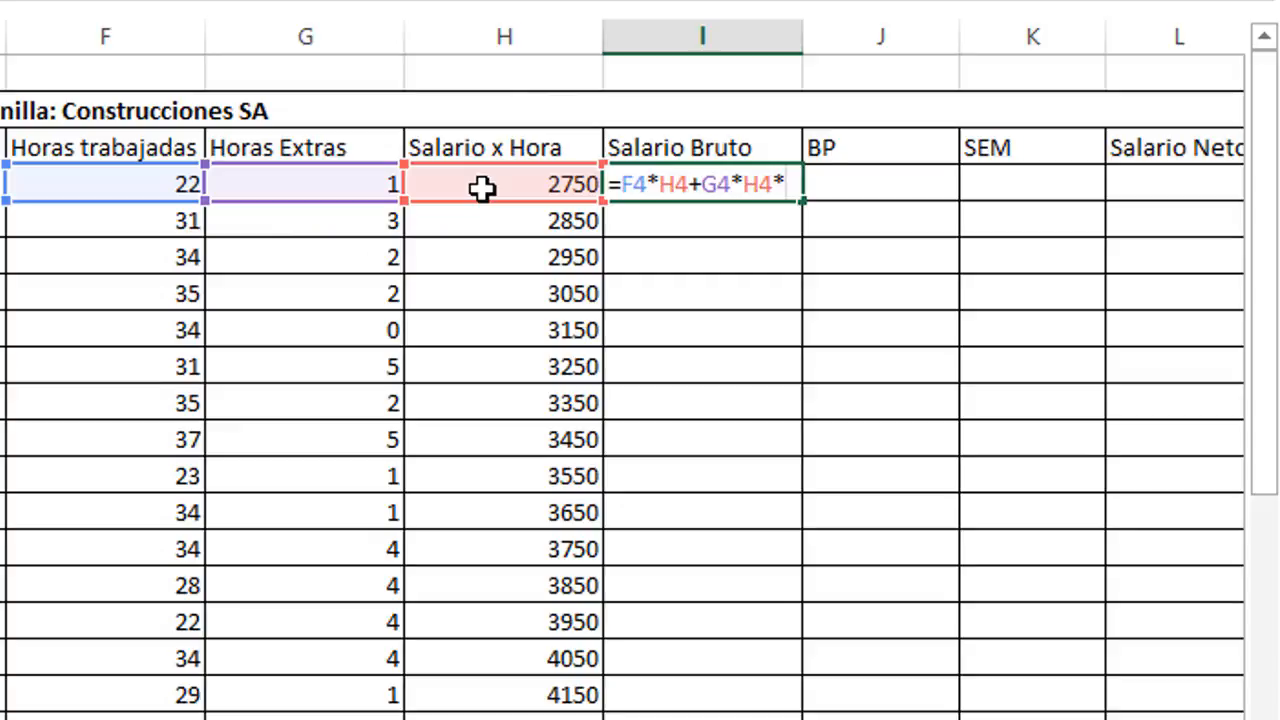
pyautogui.write('1.5')
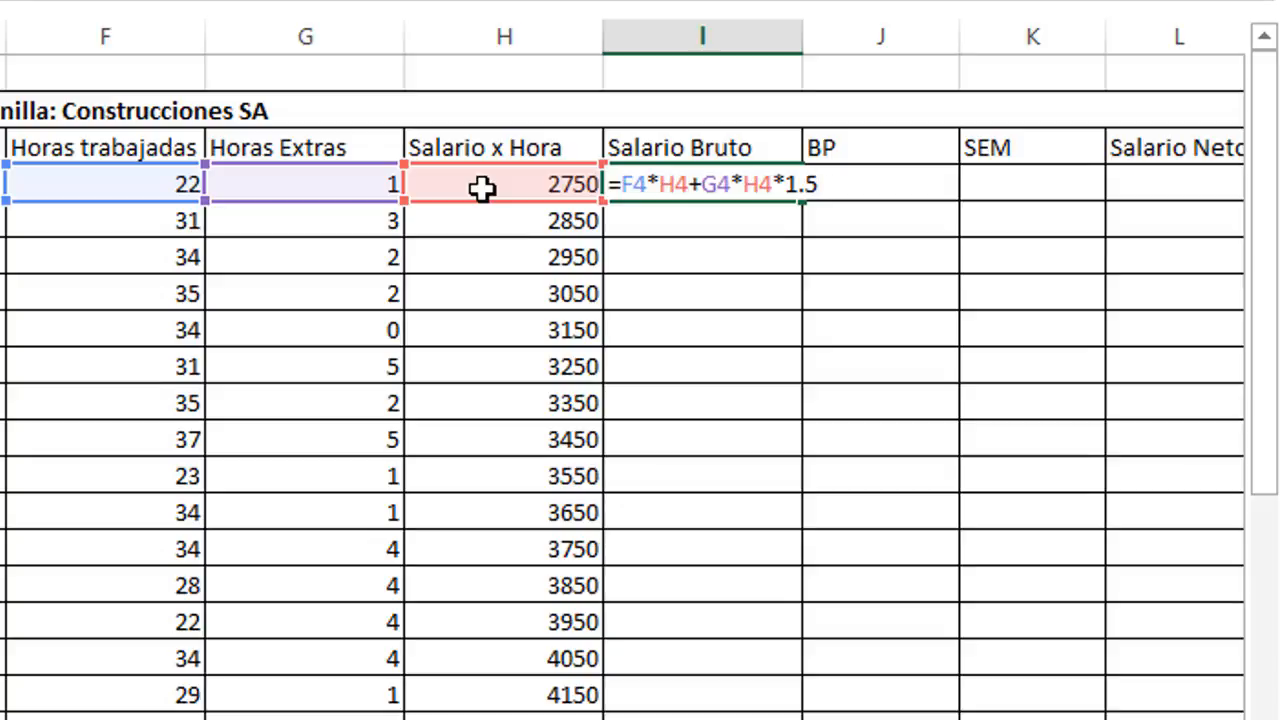
pyautogui.press('Return')
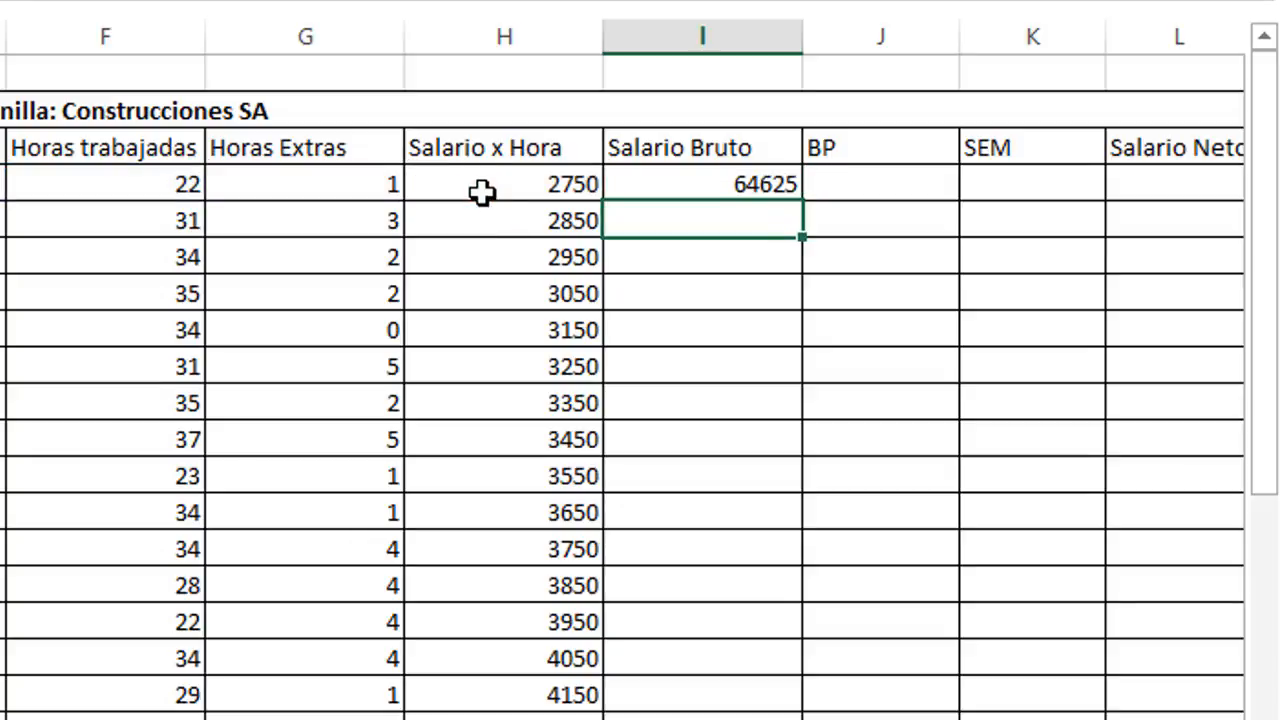
pyautogui.click(676, 183)
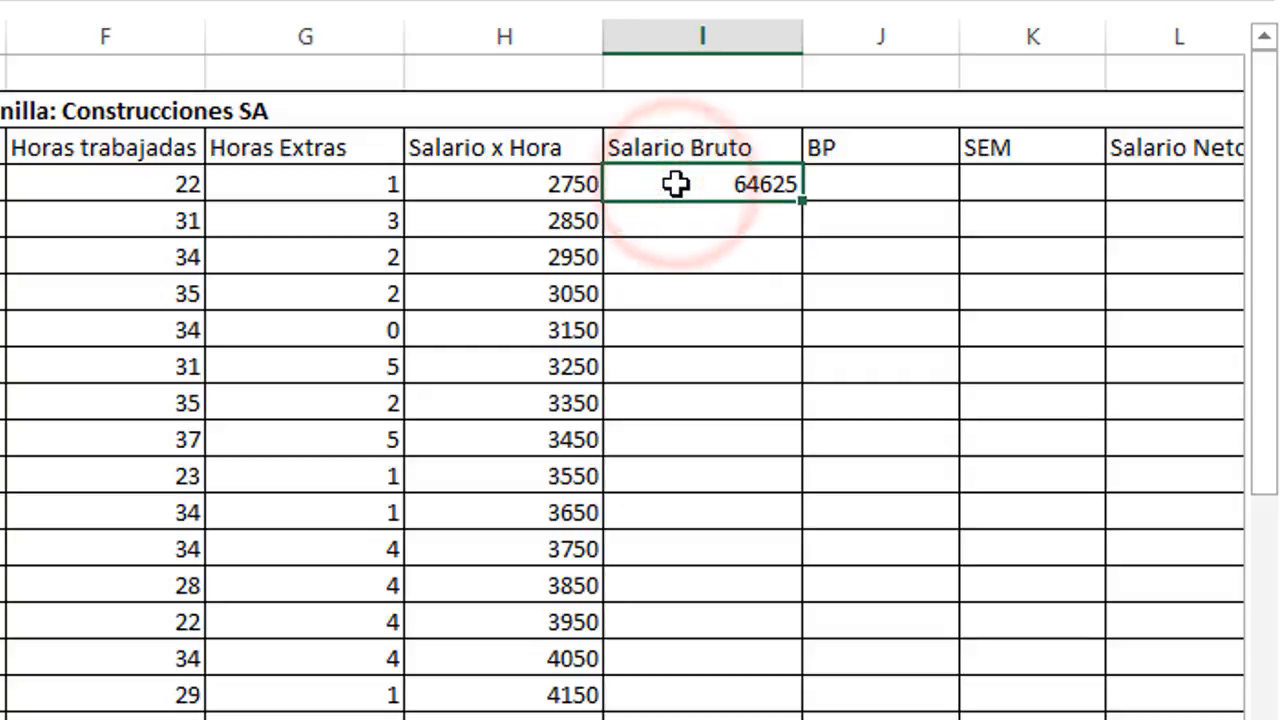
pyautogui.click(802, 200)
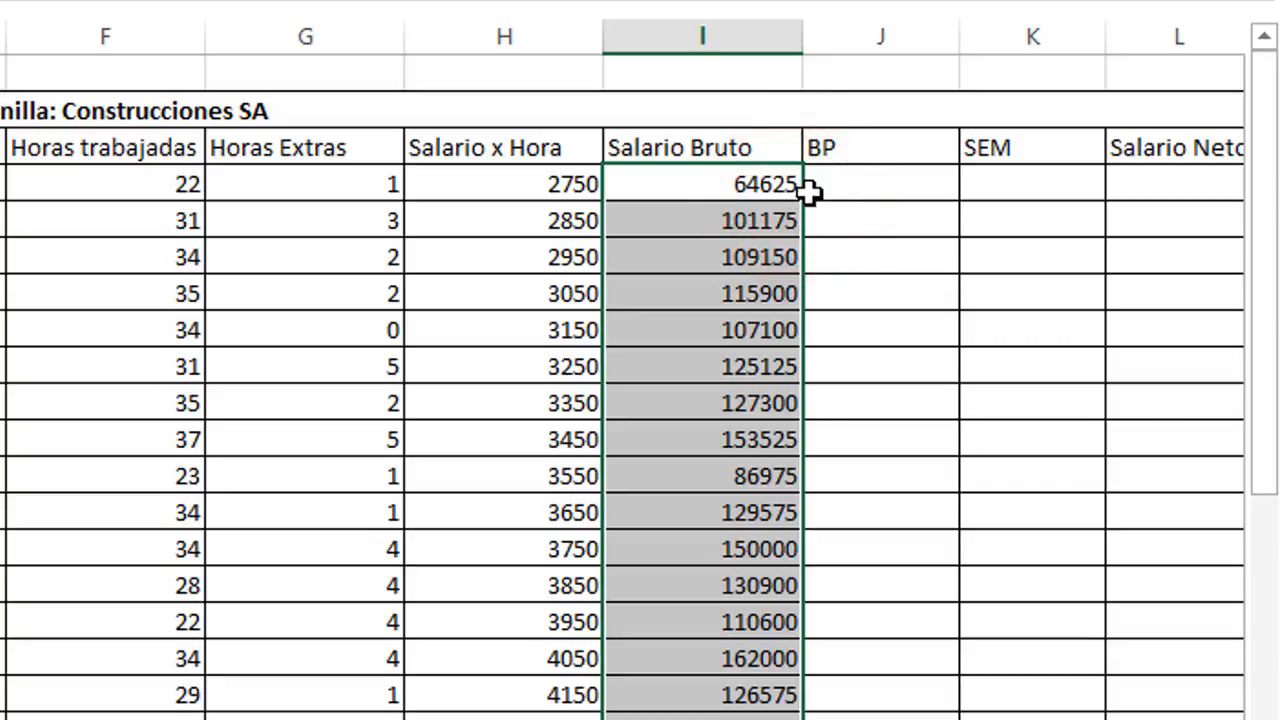
# - Review the Constantes table and compare its entries with the BP and SEM column headers of the payroll
pyautogui.hscroll(3, 640, 380)
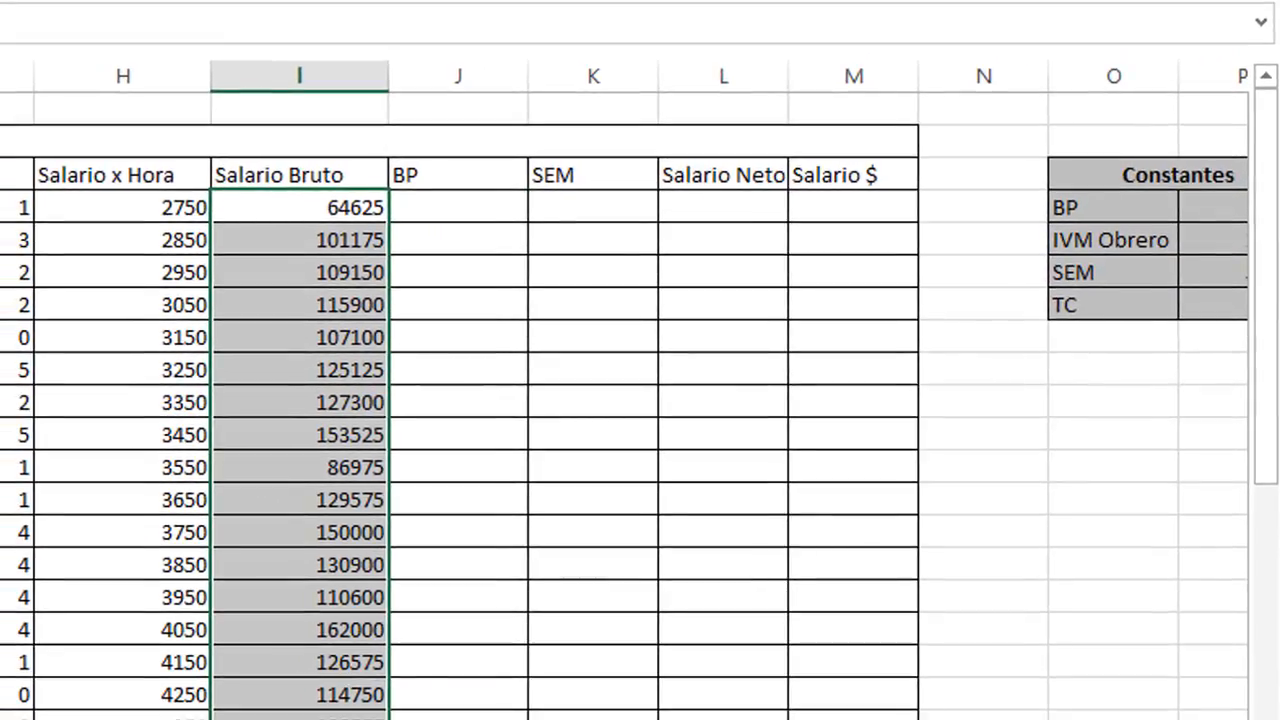
pyautogui.hscroll(3, 1163, 623)
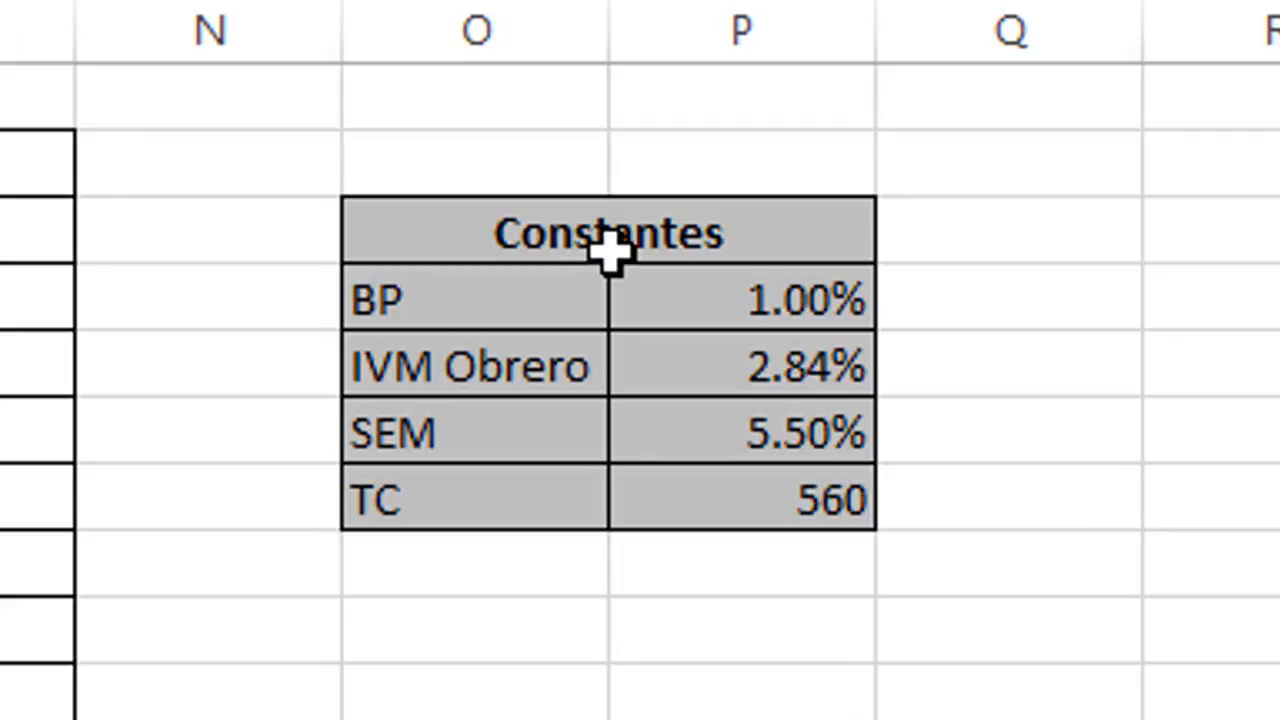
pyautogui.moveTo(882, 181); pyautogui.dragTo(883, 235)
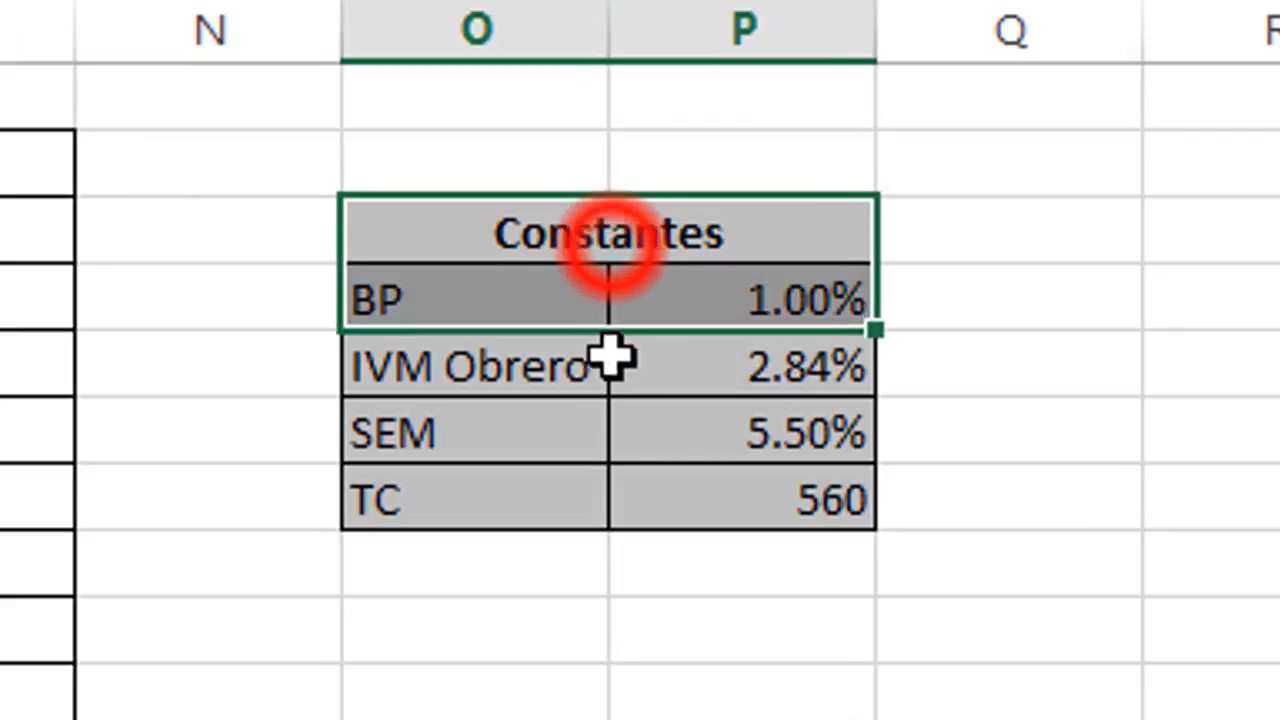
pyautogui.moveTo(612, 358); pyautogui.dragTo(594, 471)
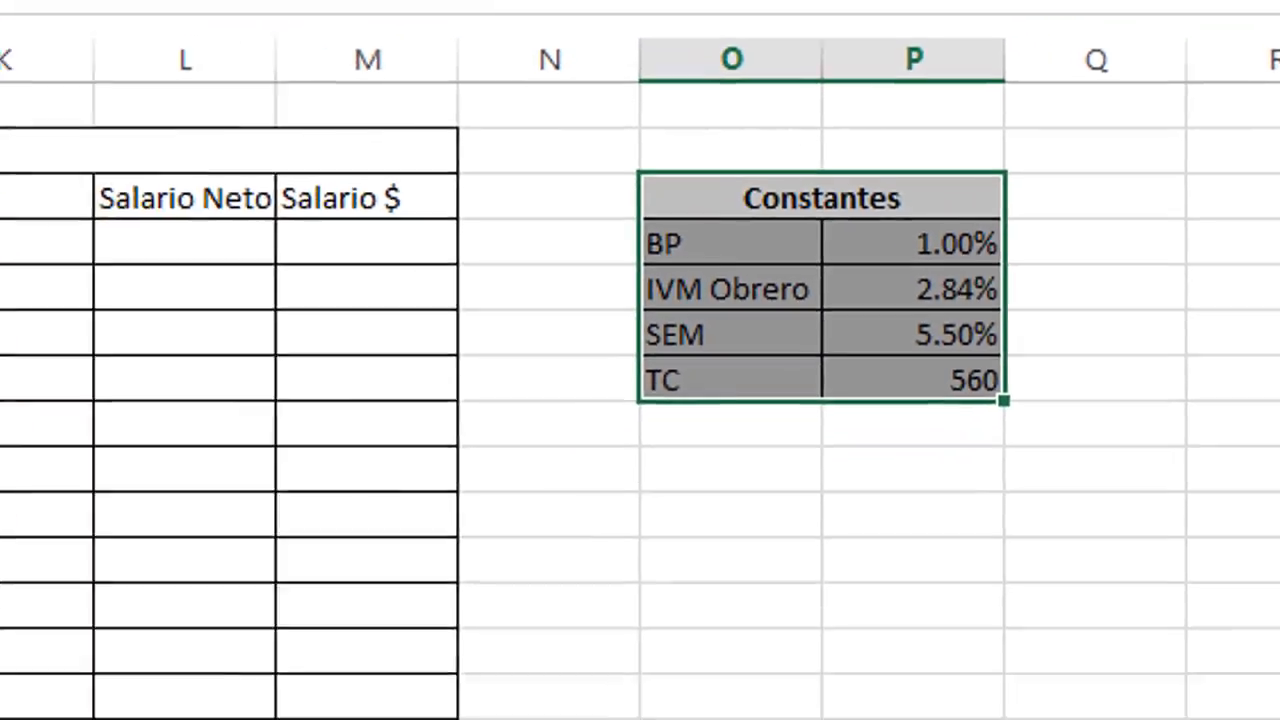
pyautogui.click(100, 176)
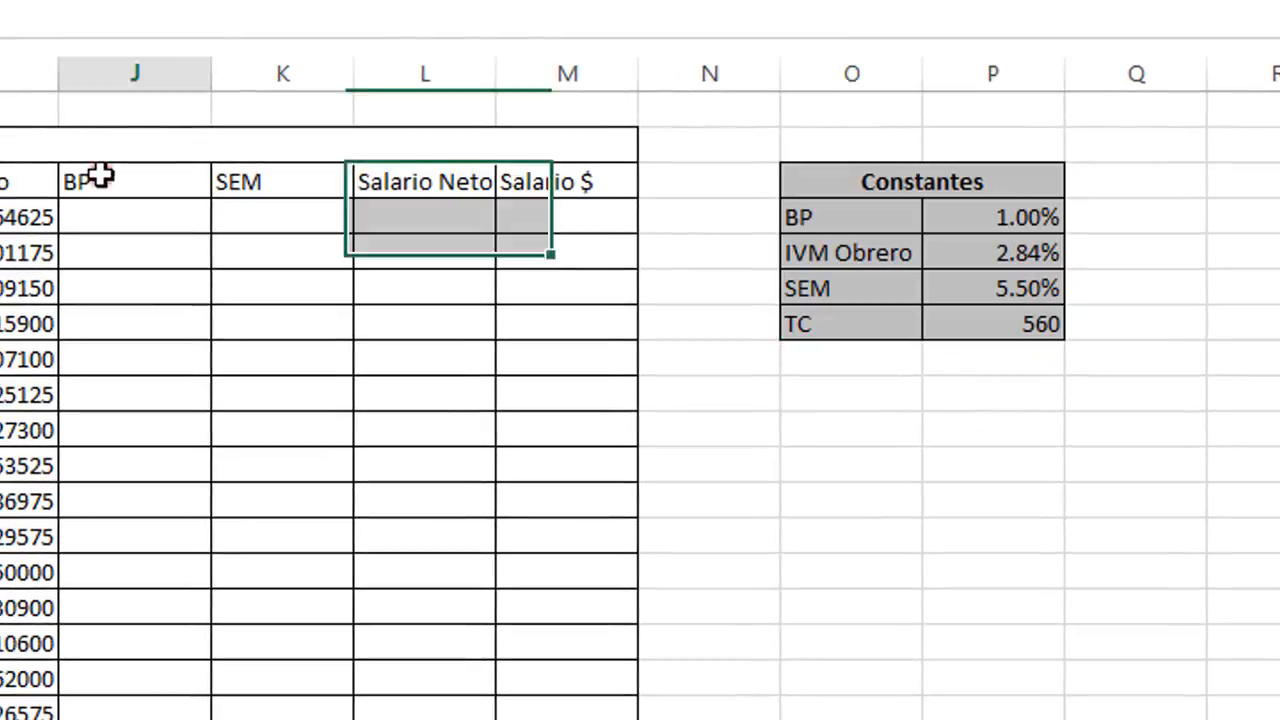
pyautogui.click(257, 182)
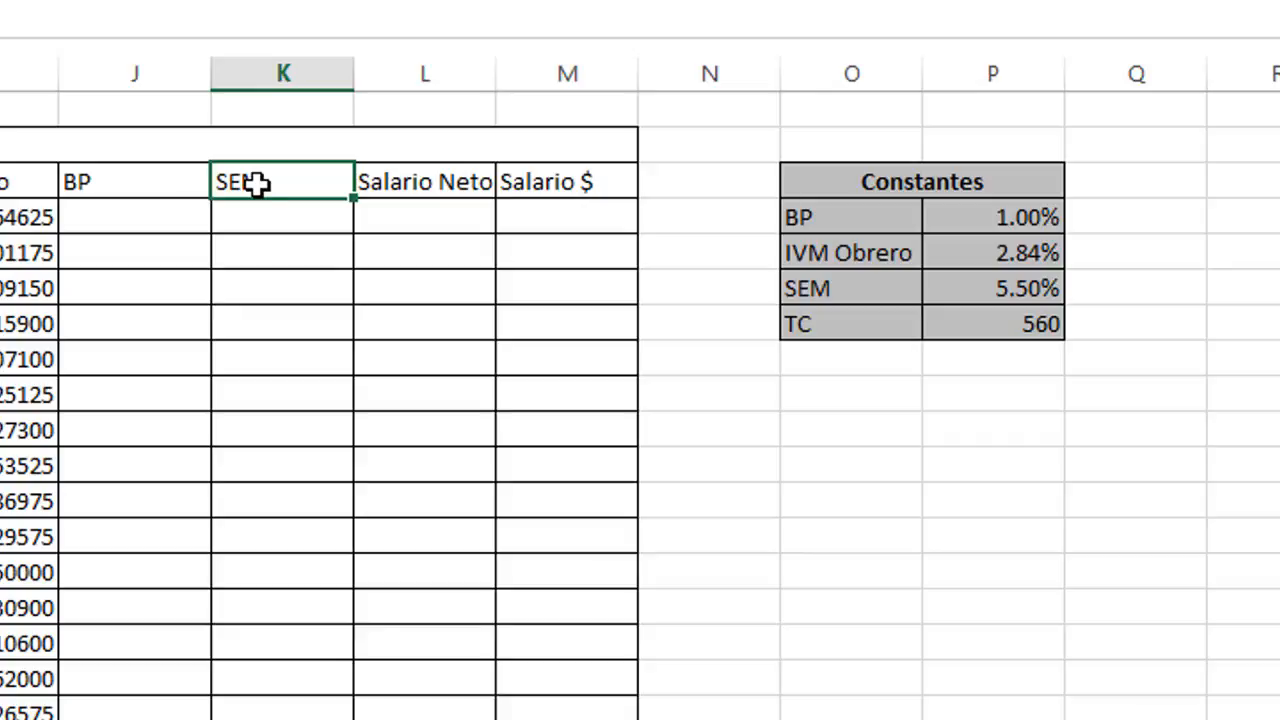
# - Insert a new column before SEM and enter IVM as its header in K3
pyautogui.click(251, 70)
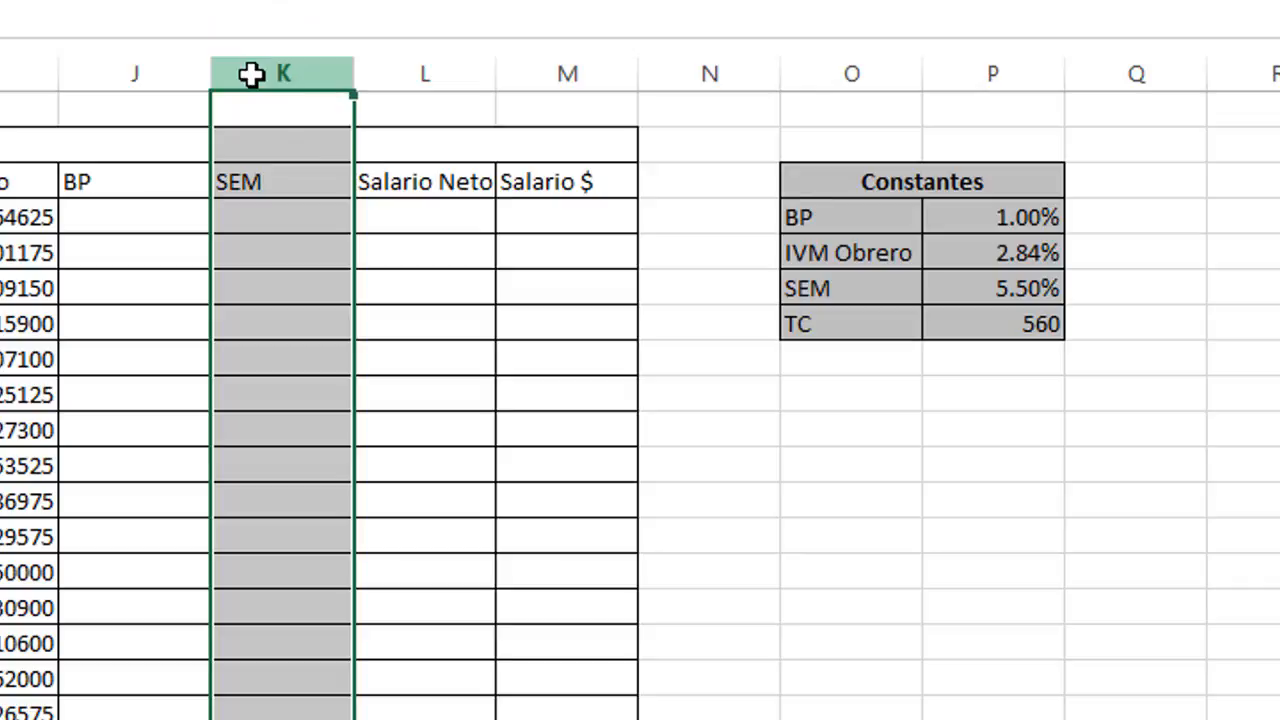
pyautogui.rightClick(251, 74)
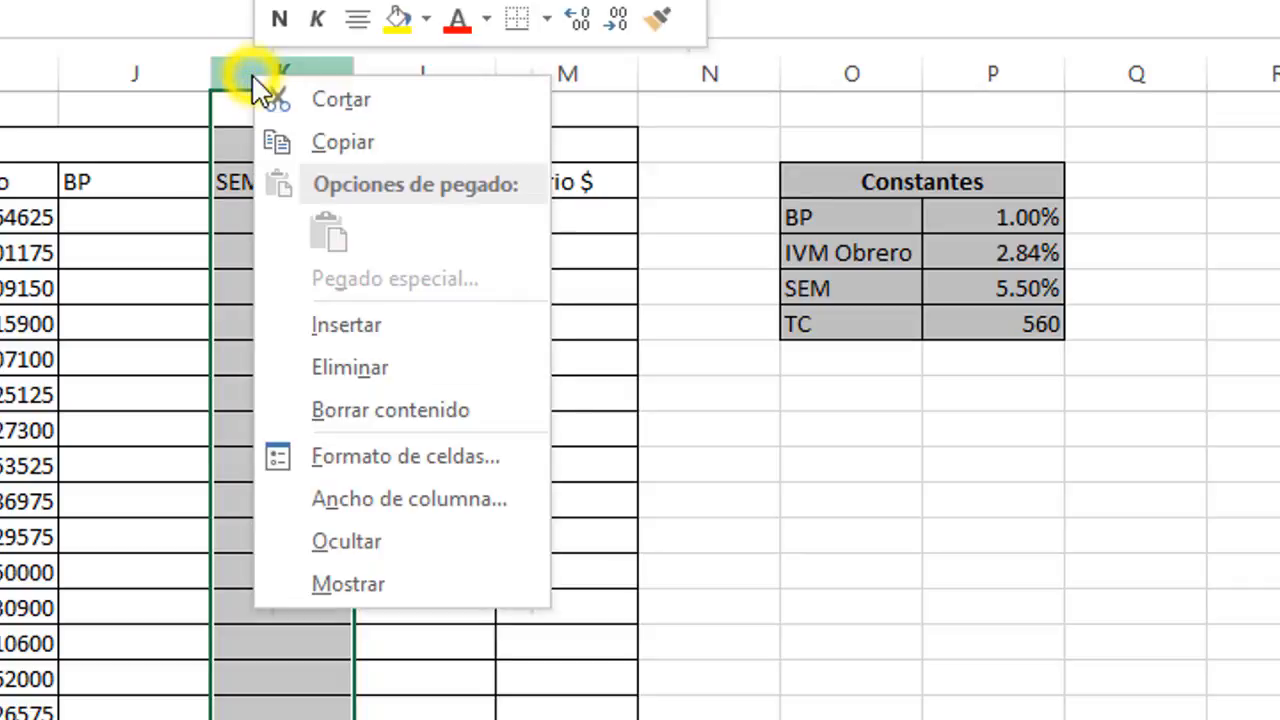
pyautogui.click(412, 334)
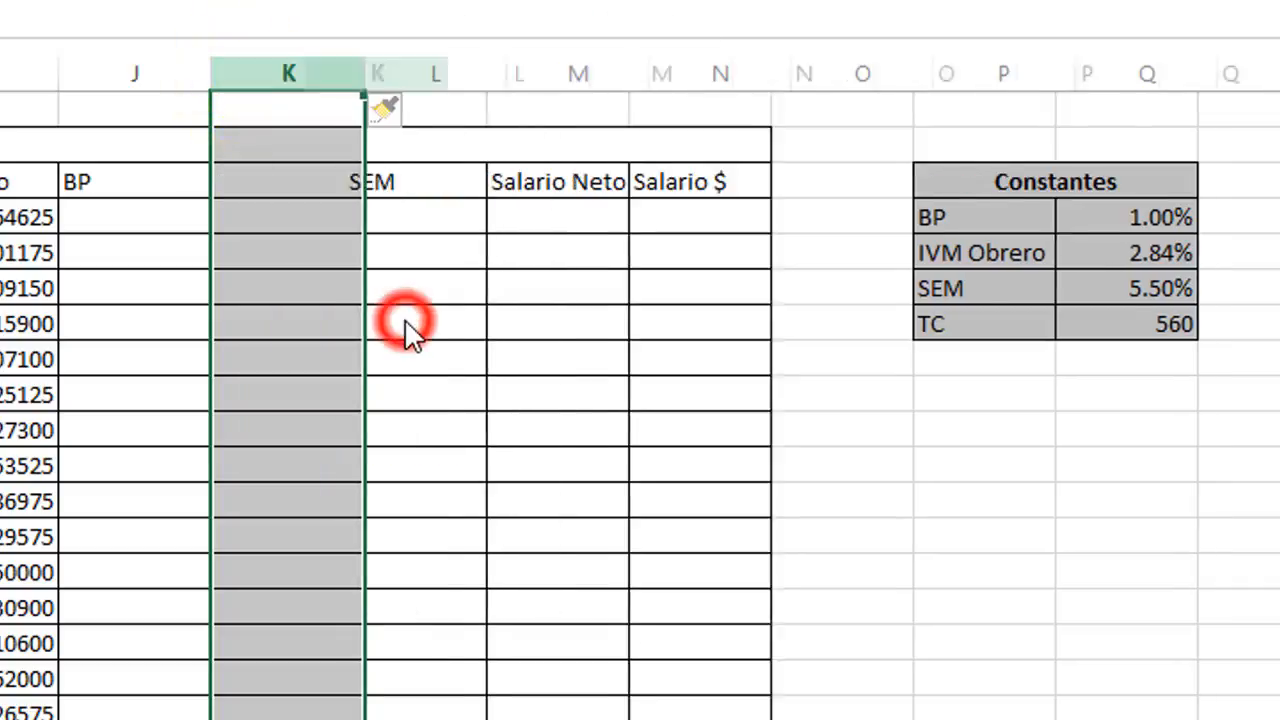
pyautogui.click(277, 181)
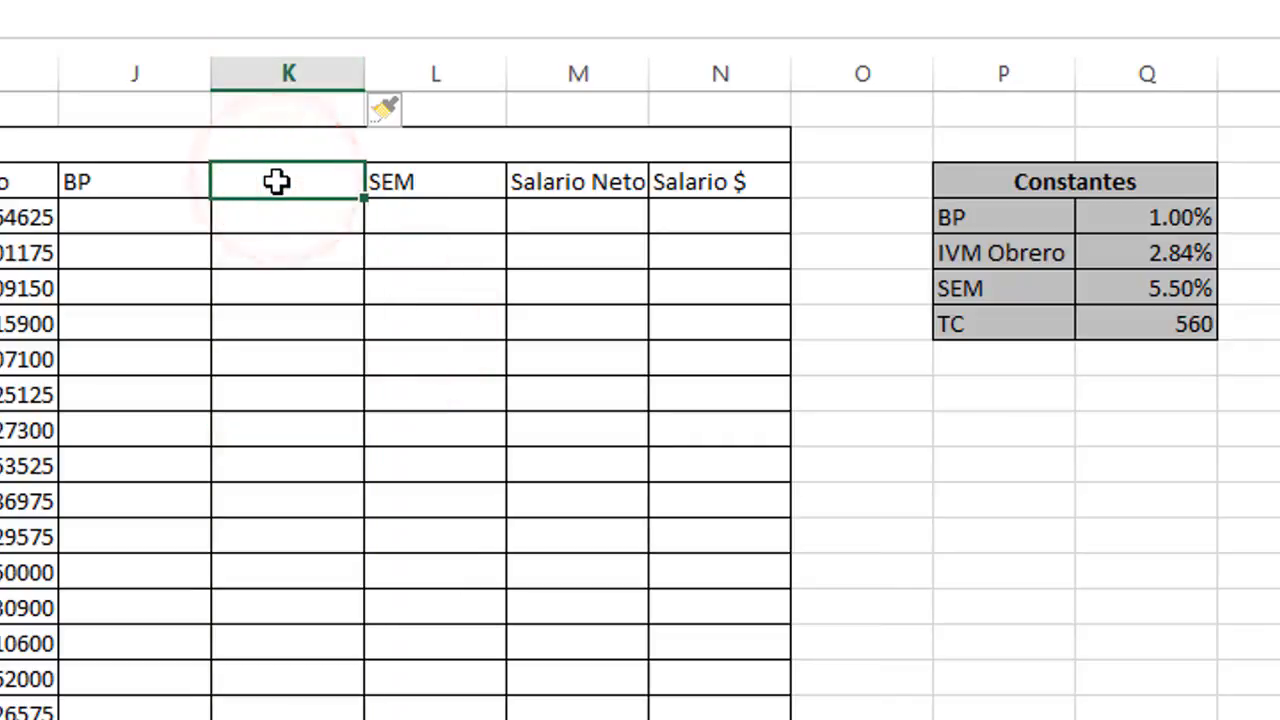
pyautogui.write('IVM')
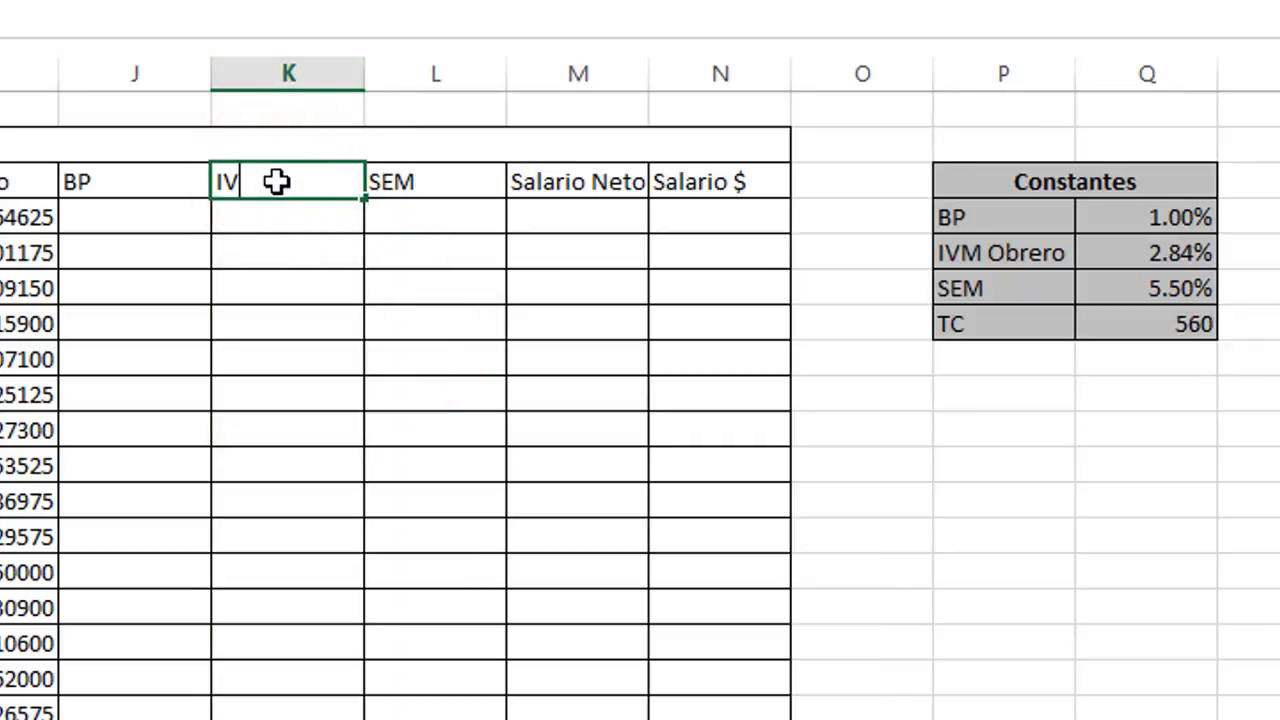
# - Enter =I4*$Q$4 in J4 and fill it down the BP column for all employees
pyautogui.click(120, 220)
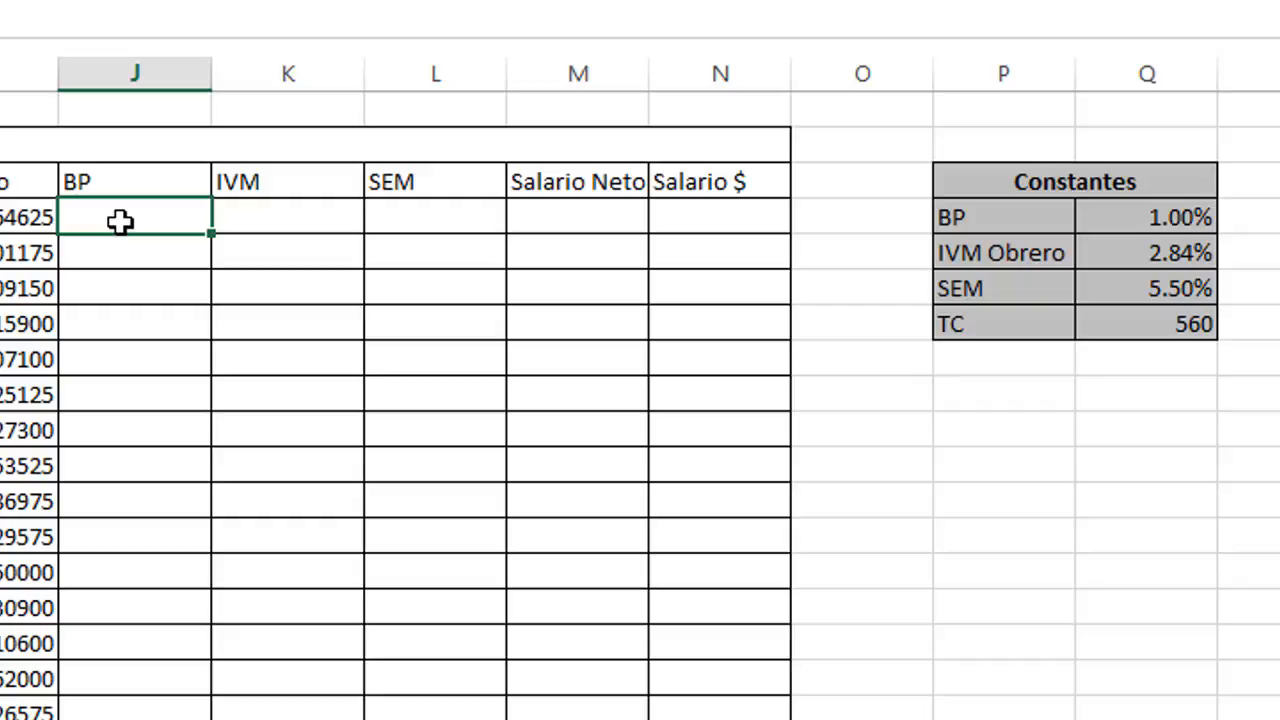
pyautogui.write('=')
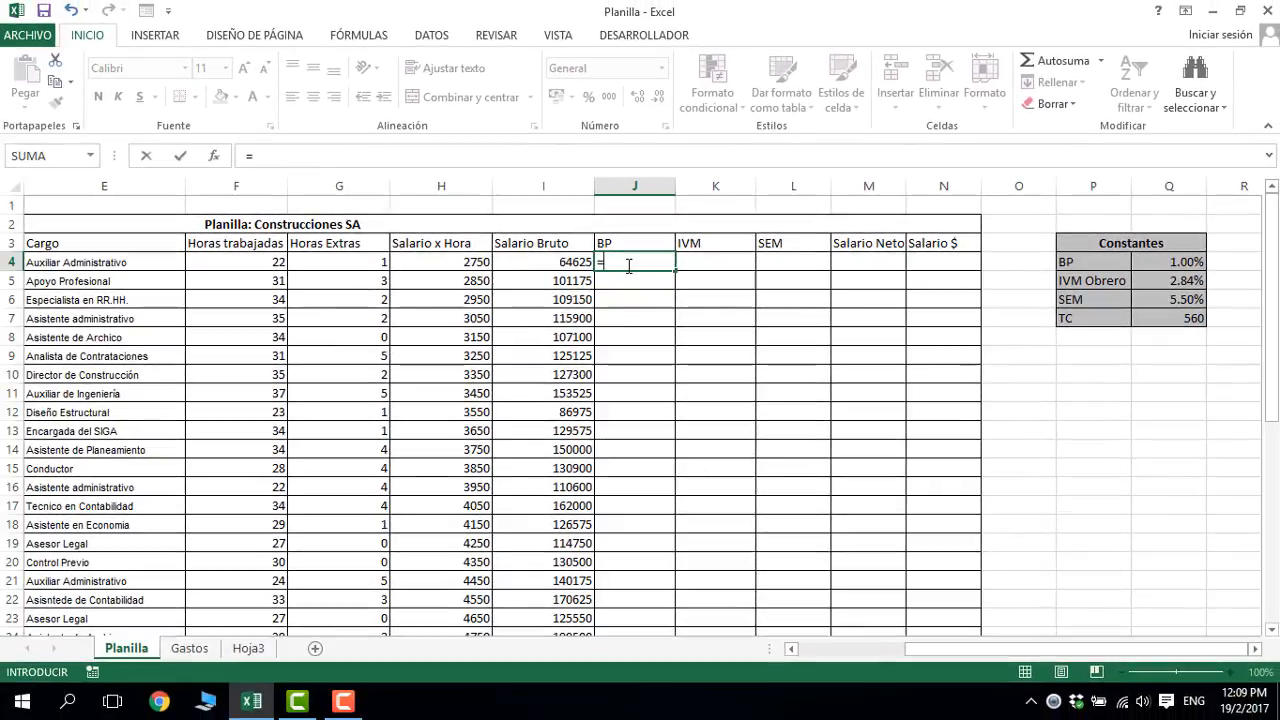
pyautogui.click(575, 262)
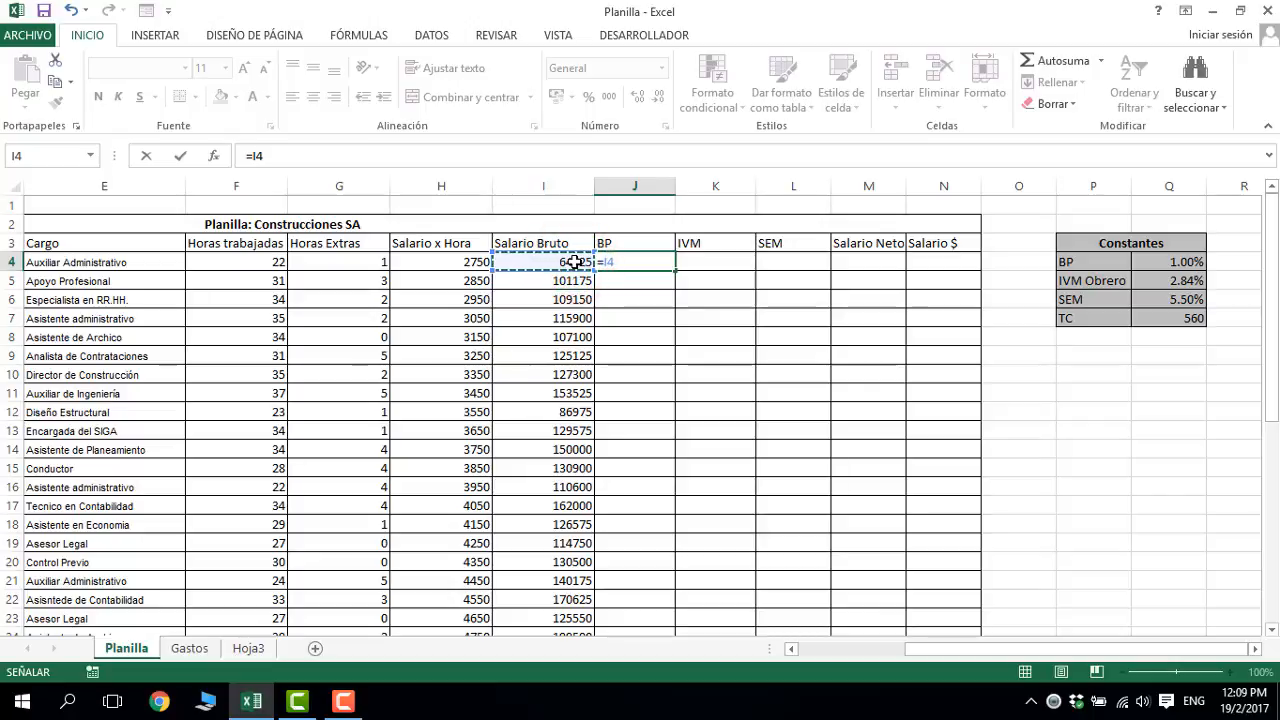
pyautogui.write('*')
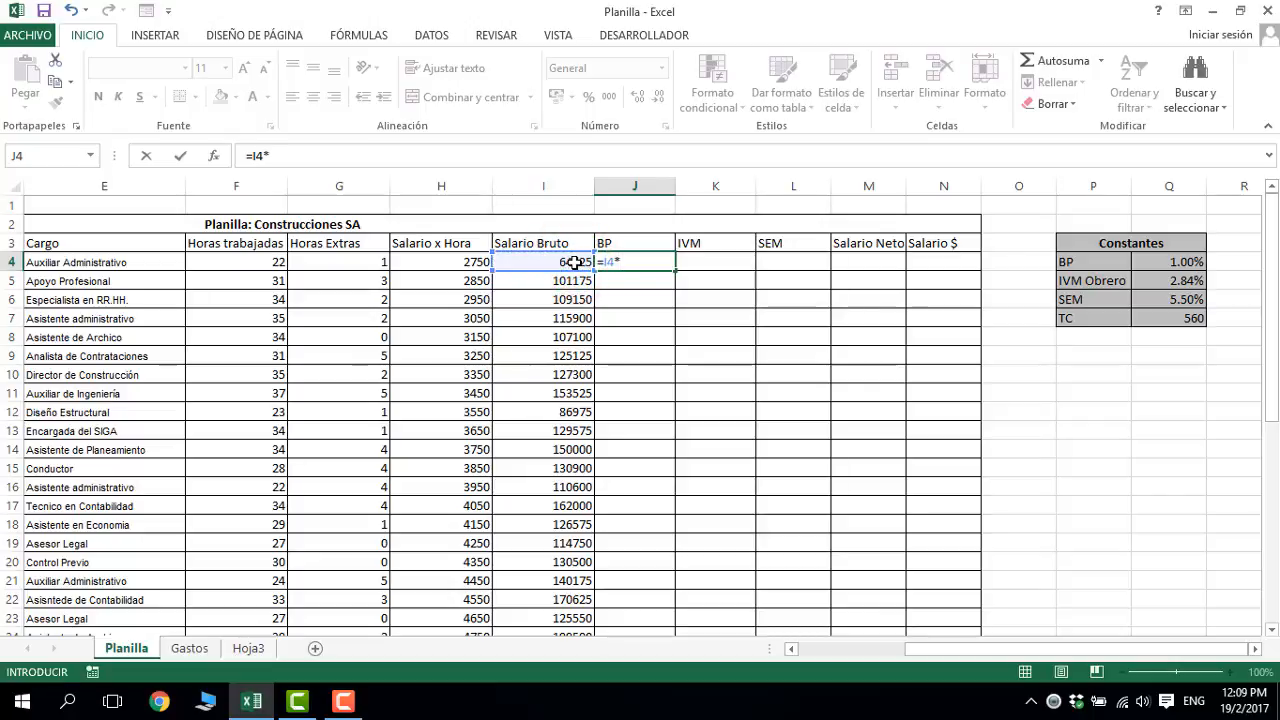
pyautogui.click(1159, 263)
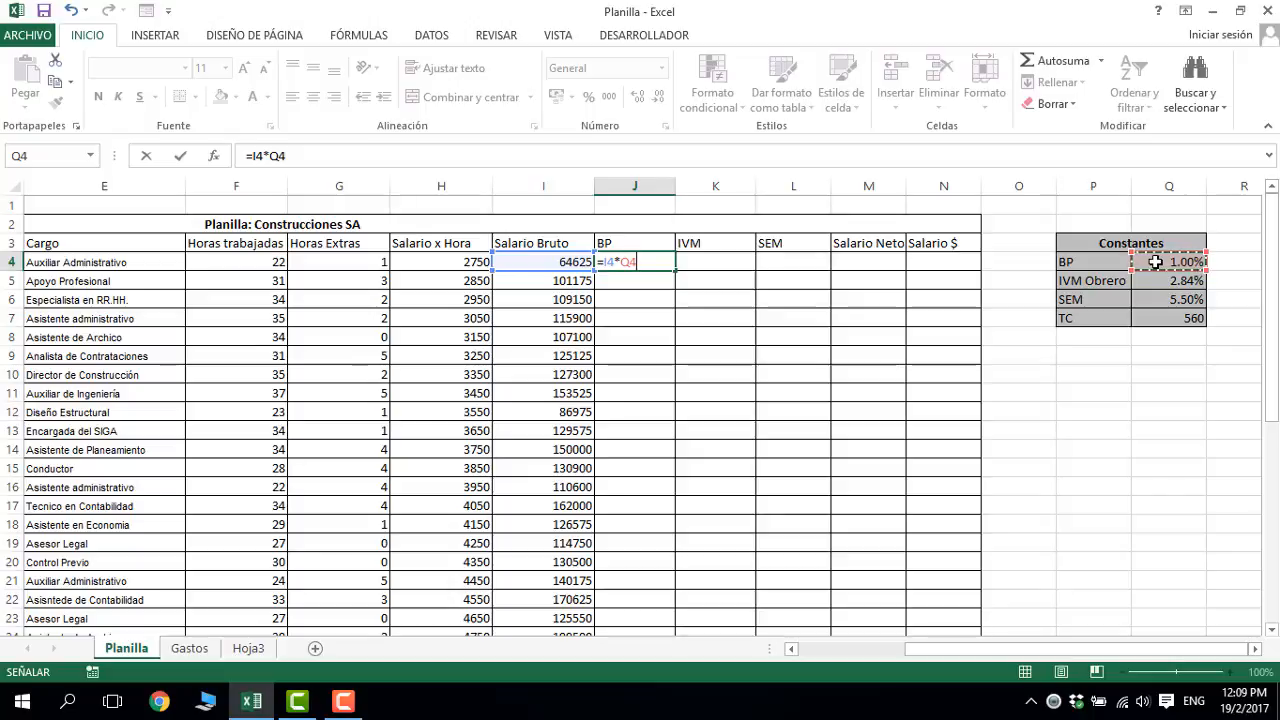
pyautogui.press('F4')
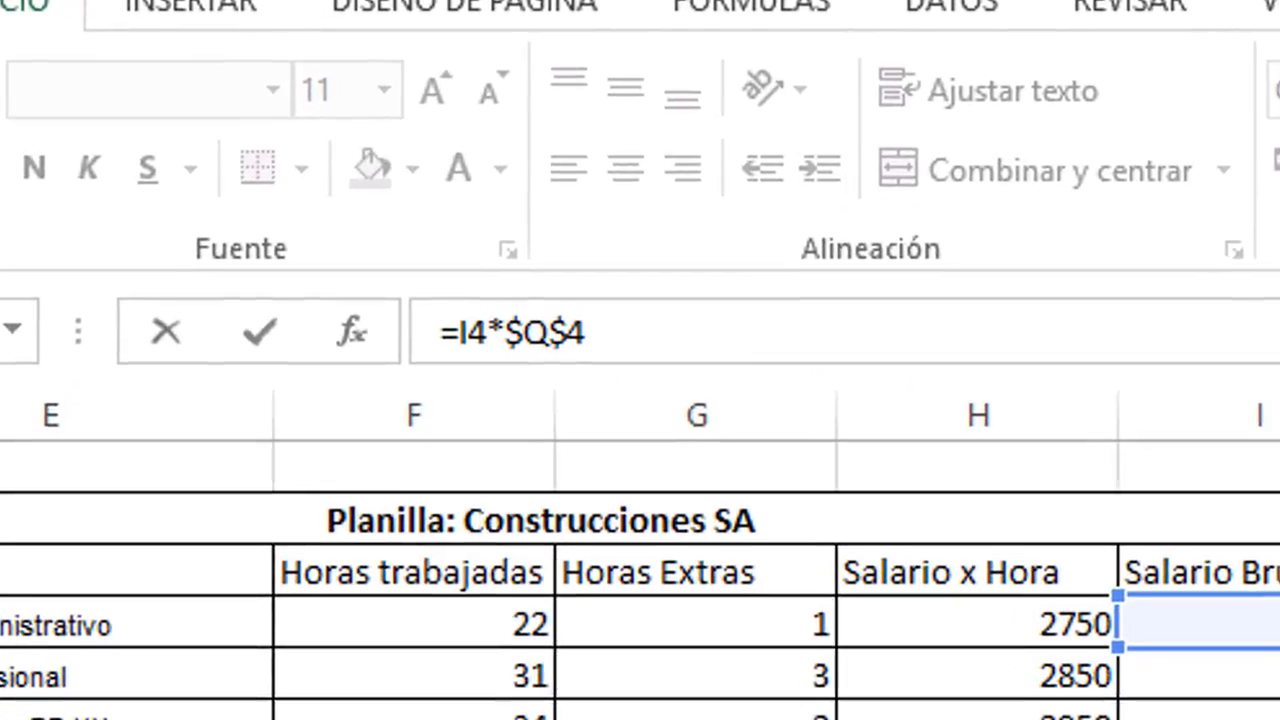
pyautogui.moveTo(588, 332); pyautogui.dragTo(514, 332)
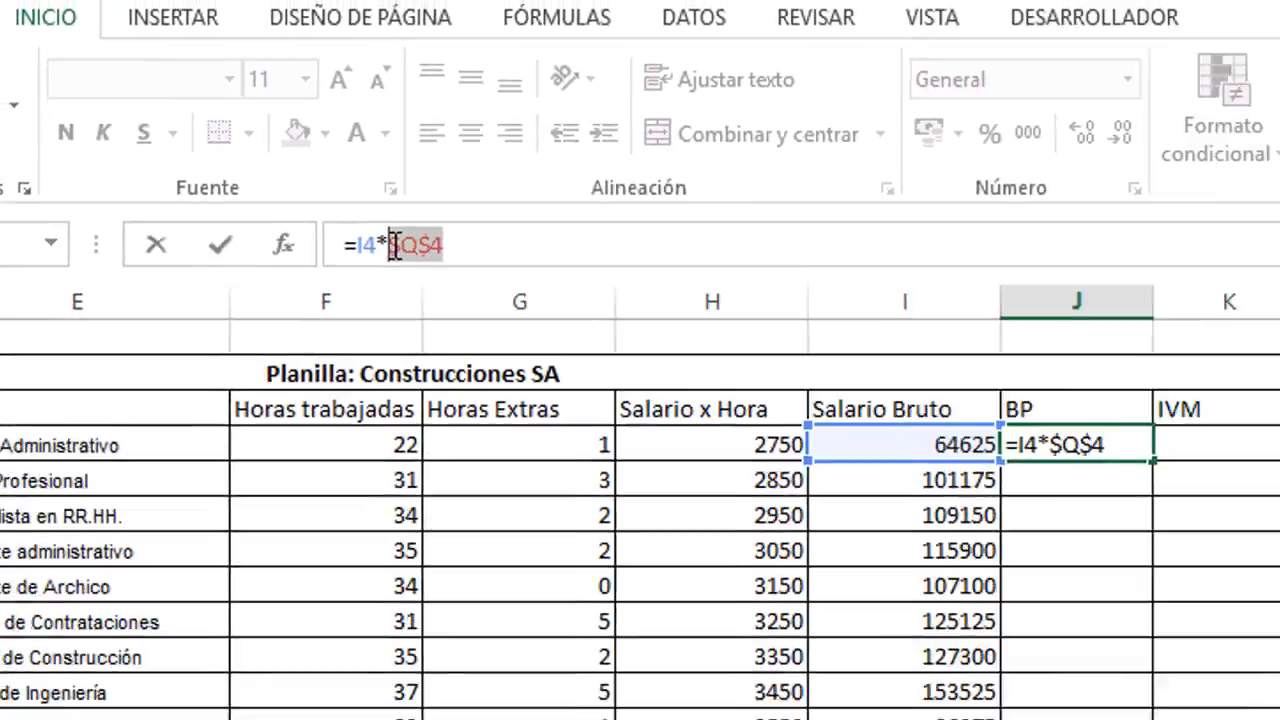
pyautogui.press('Return')
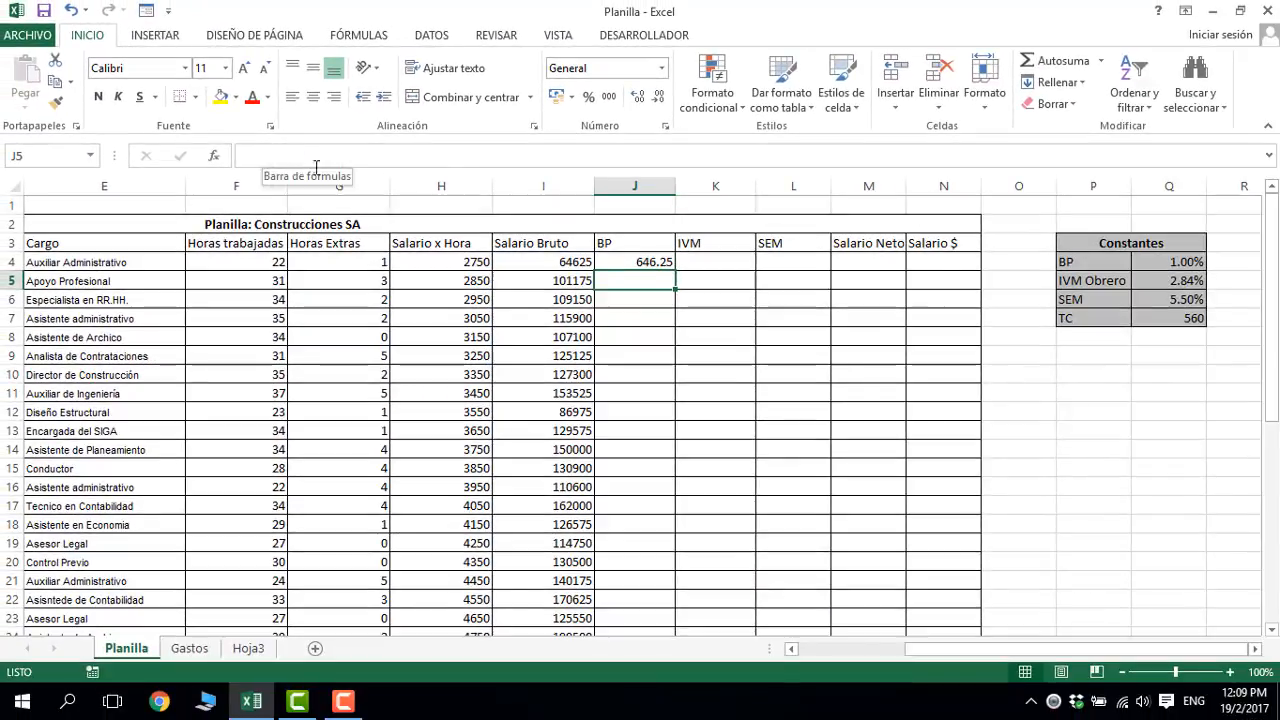
pyautogui.click(650, 262)
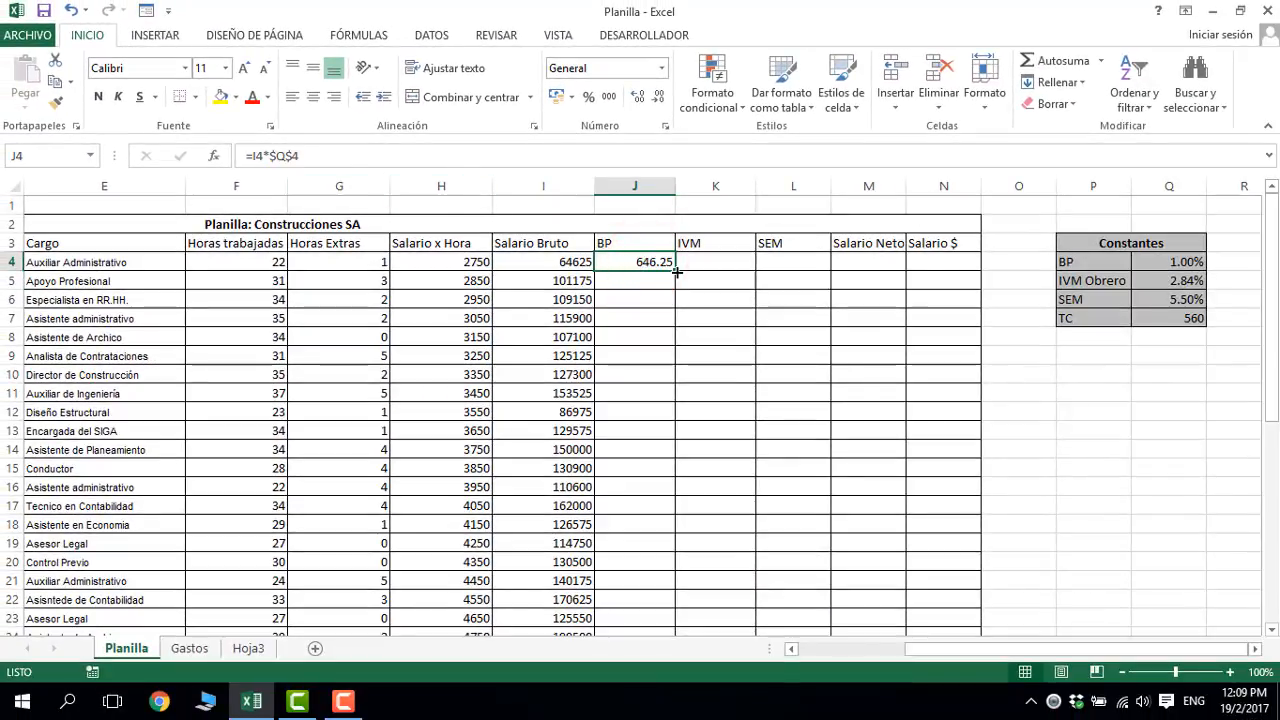
pyautogui.doubleClick(676, 271)
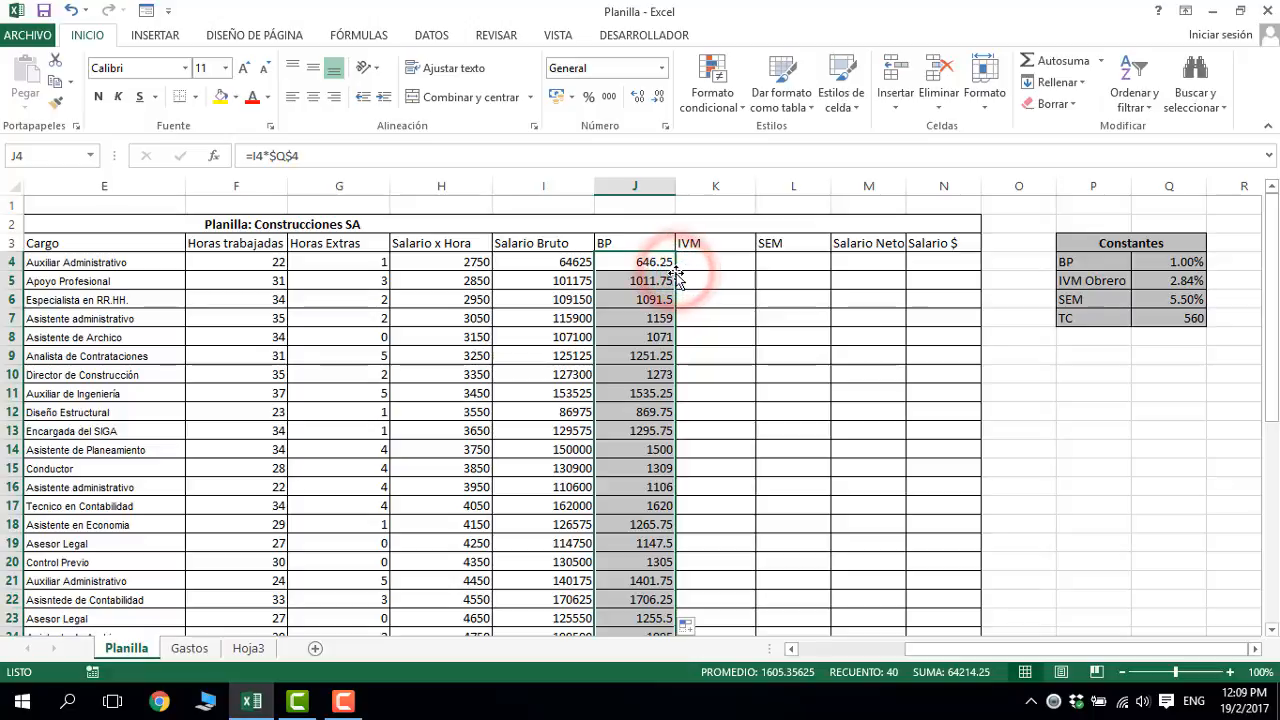
# - Check the copied formulas in the BP column, J5 to J8, for a fixed reference to the BP percentage
pyautogui.click(654, 284)
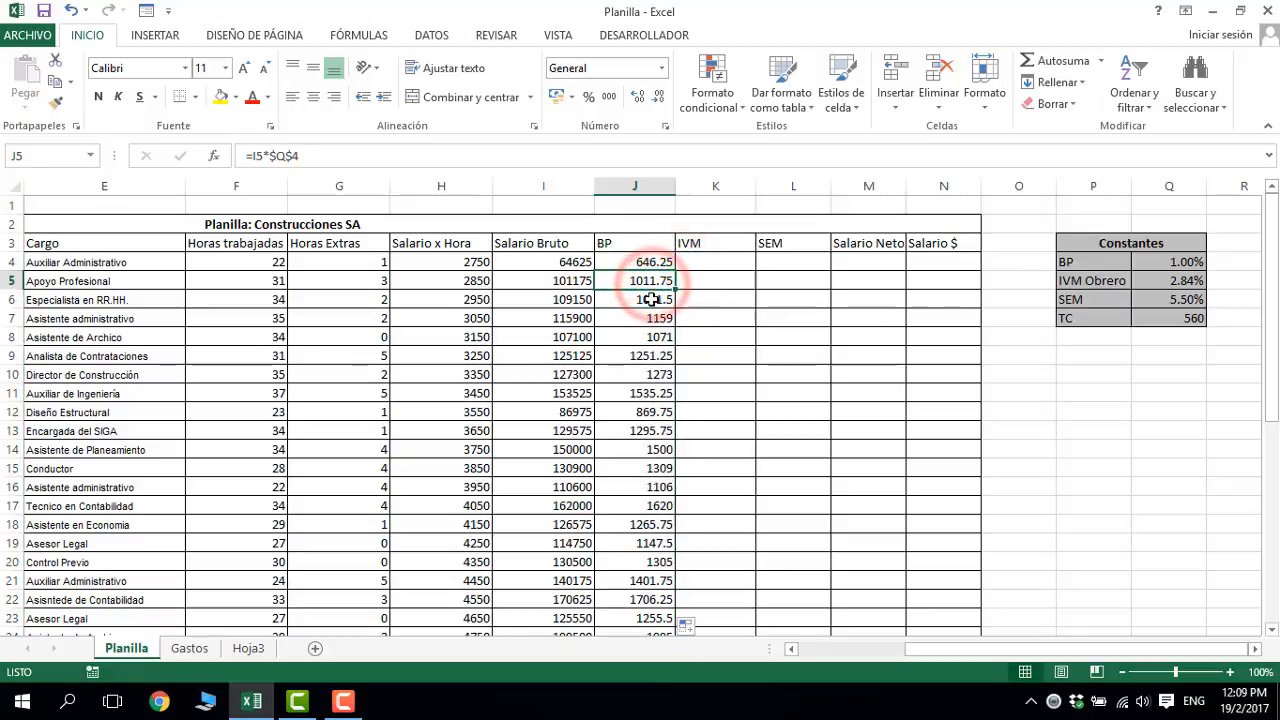
pyautogui.click(652, 297)
pyautogui.click(651, 281)
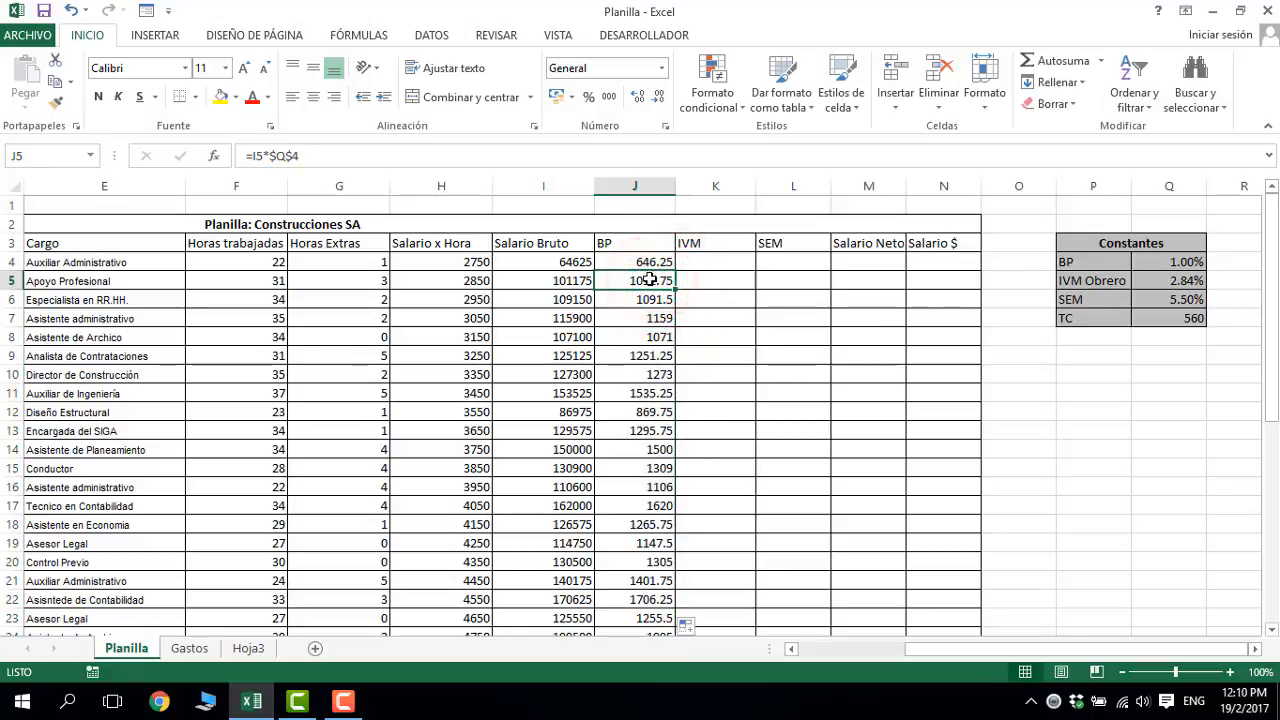
pyautogui.press('Down')
pyautogui.press('Down')
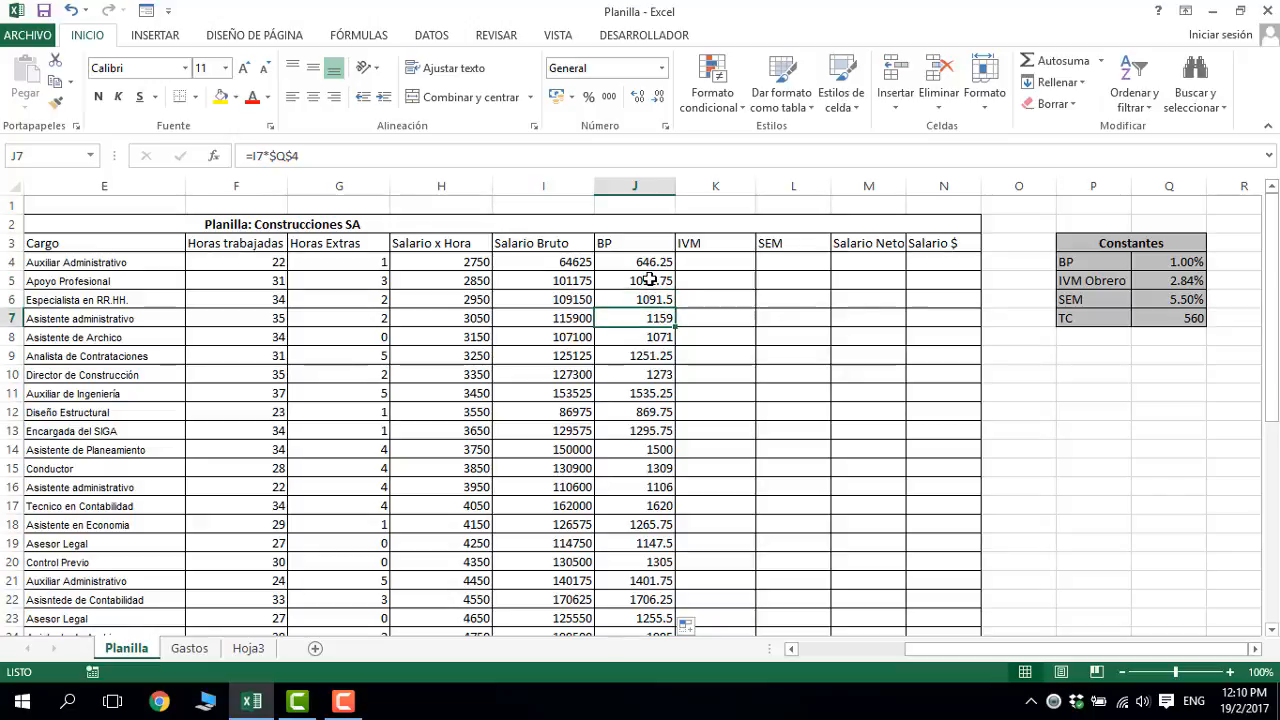
pyautogui.press('Down')
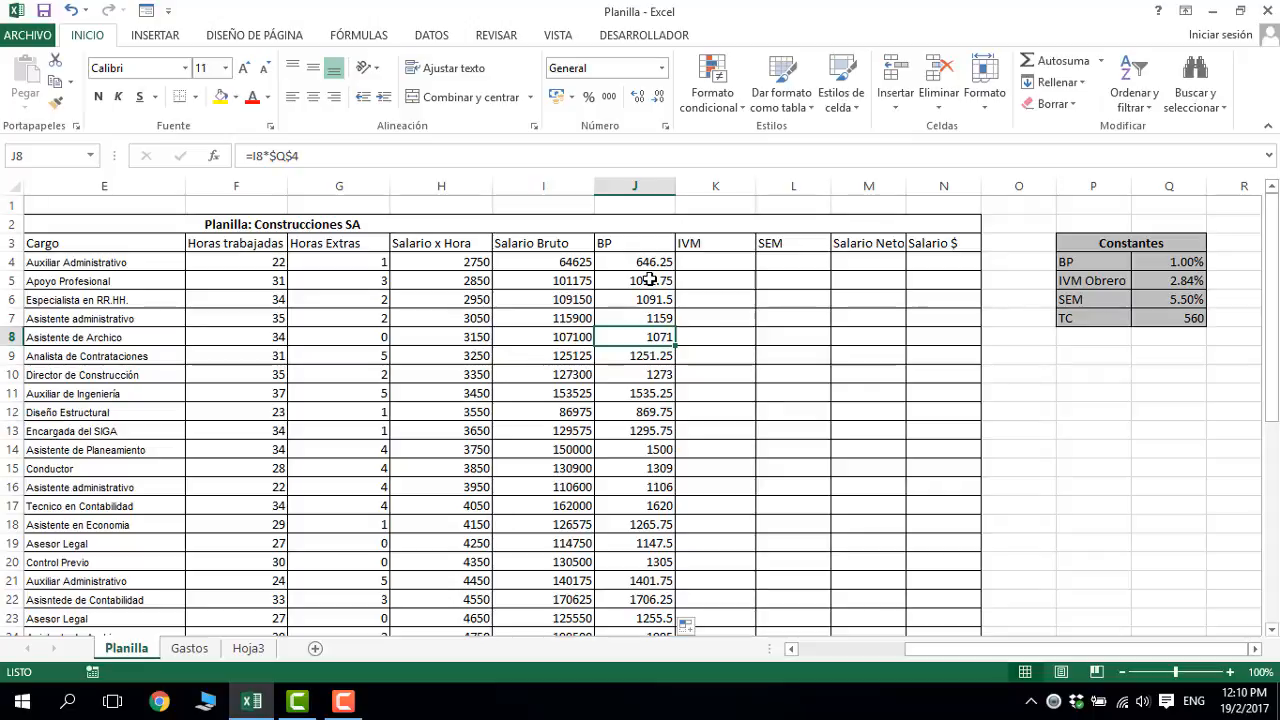
# - Enter =I4*$Q$5 in K4 and fill it down the IVM column for all employees
pyautogui.click(720, 256)
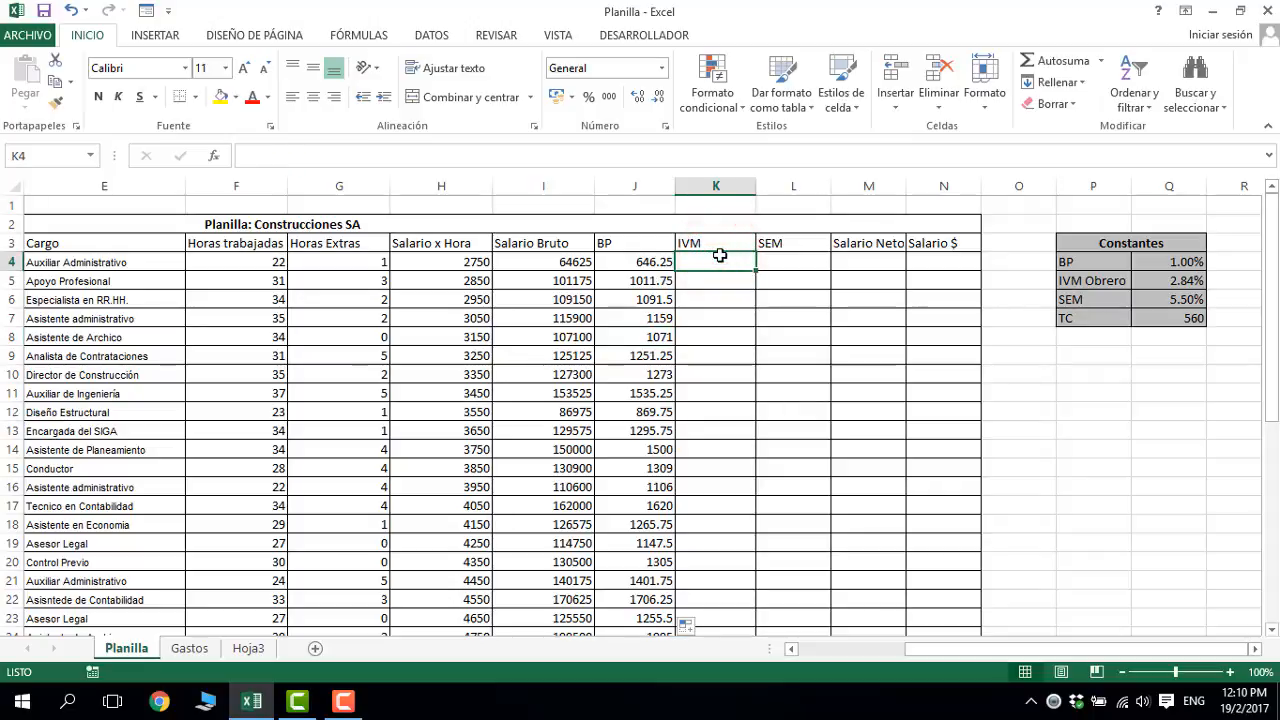
pyautogui.write('=')
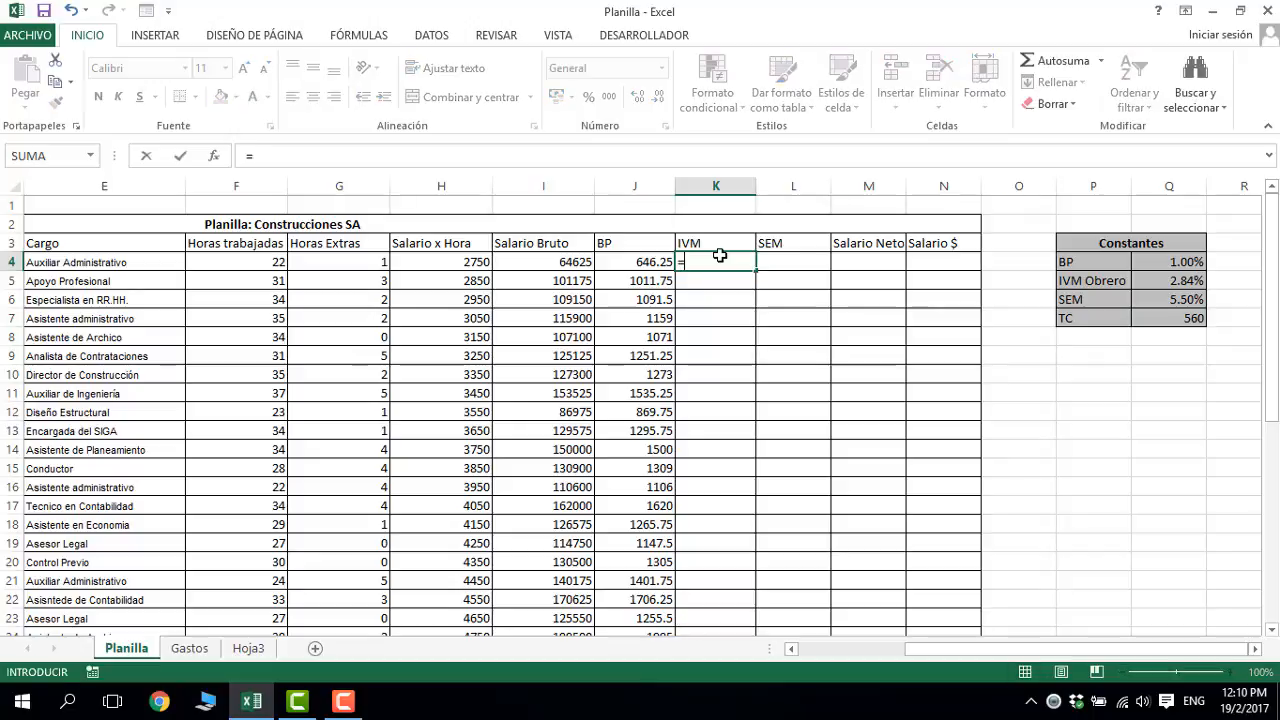
pyautogui.click(580, 264)
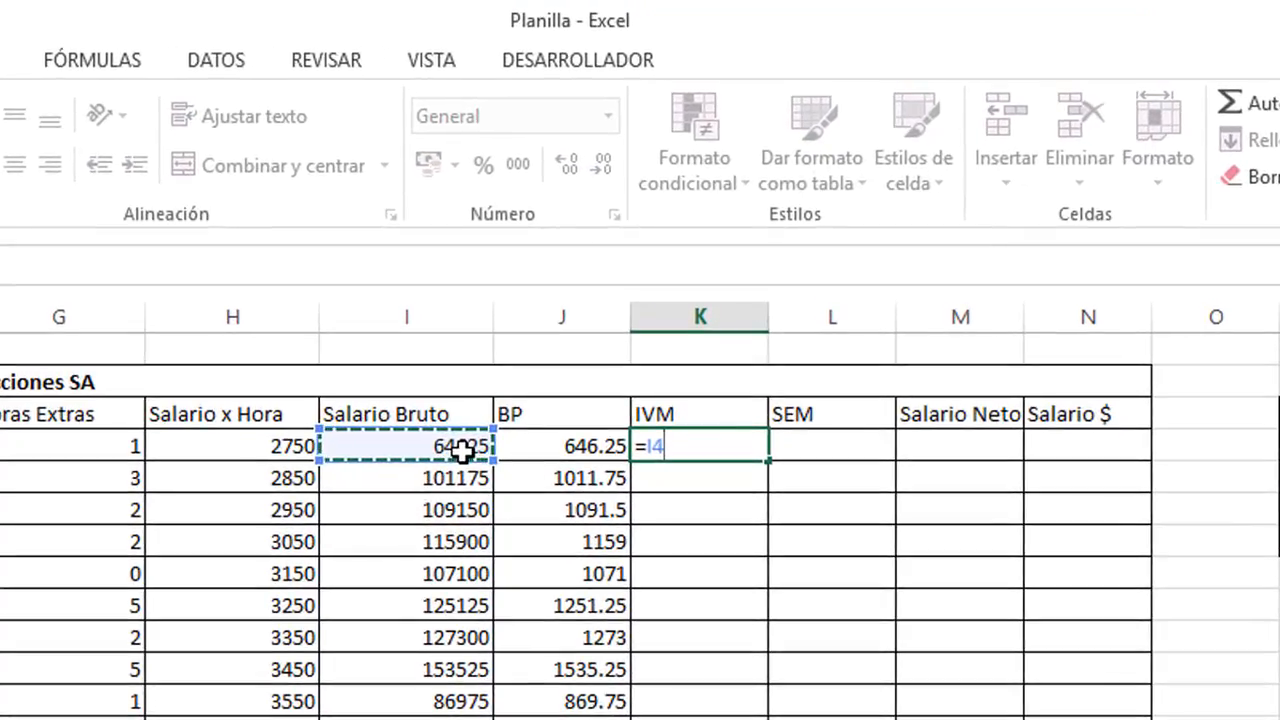
pyautogui.write('*')
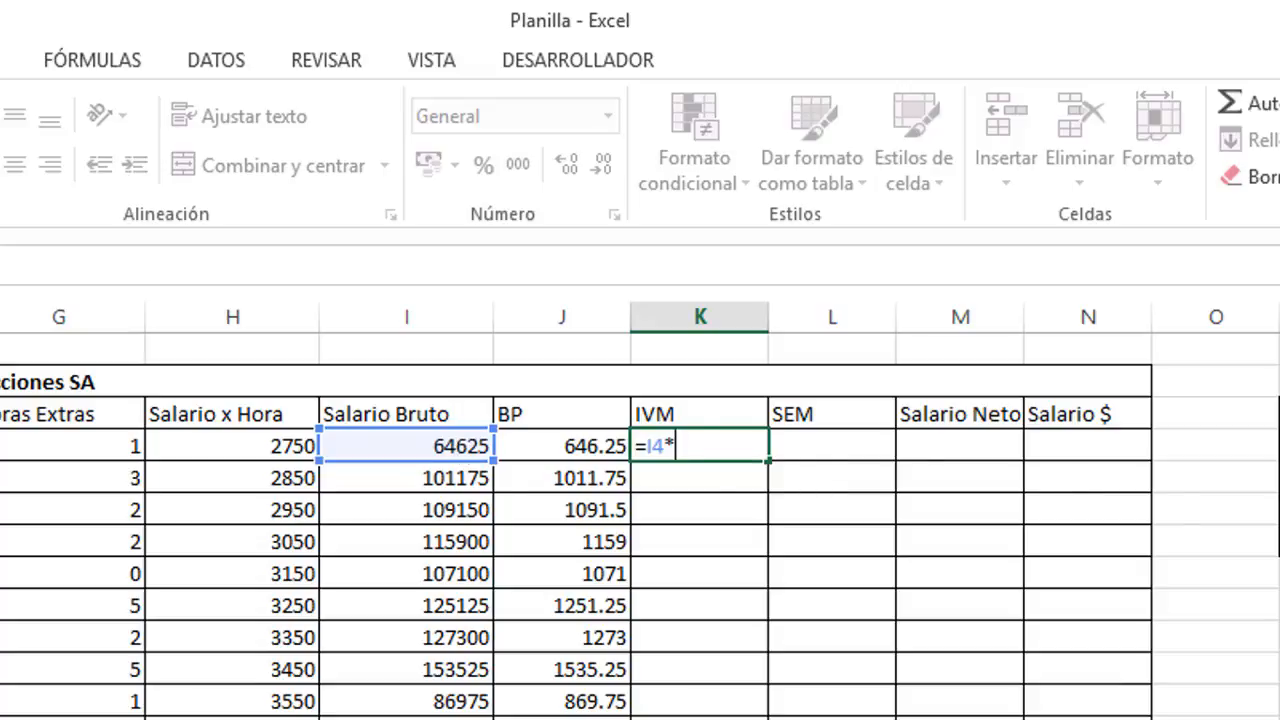
pyautogui.write('Q5')
pyautogui.press('F4')
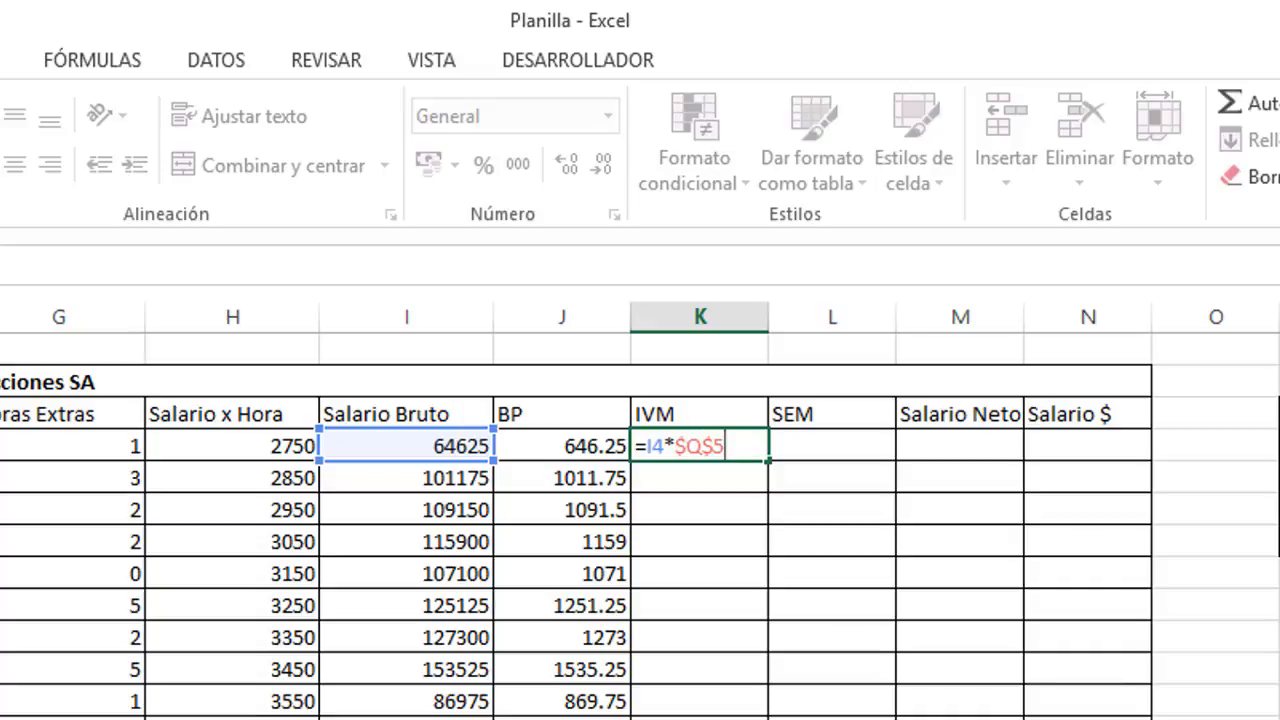
pyautogui.press('Return')
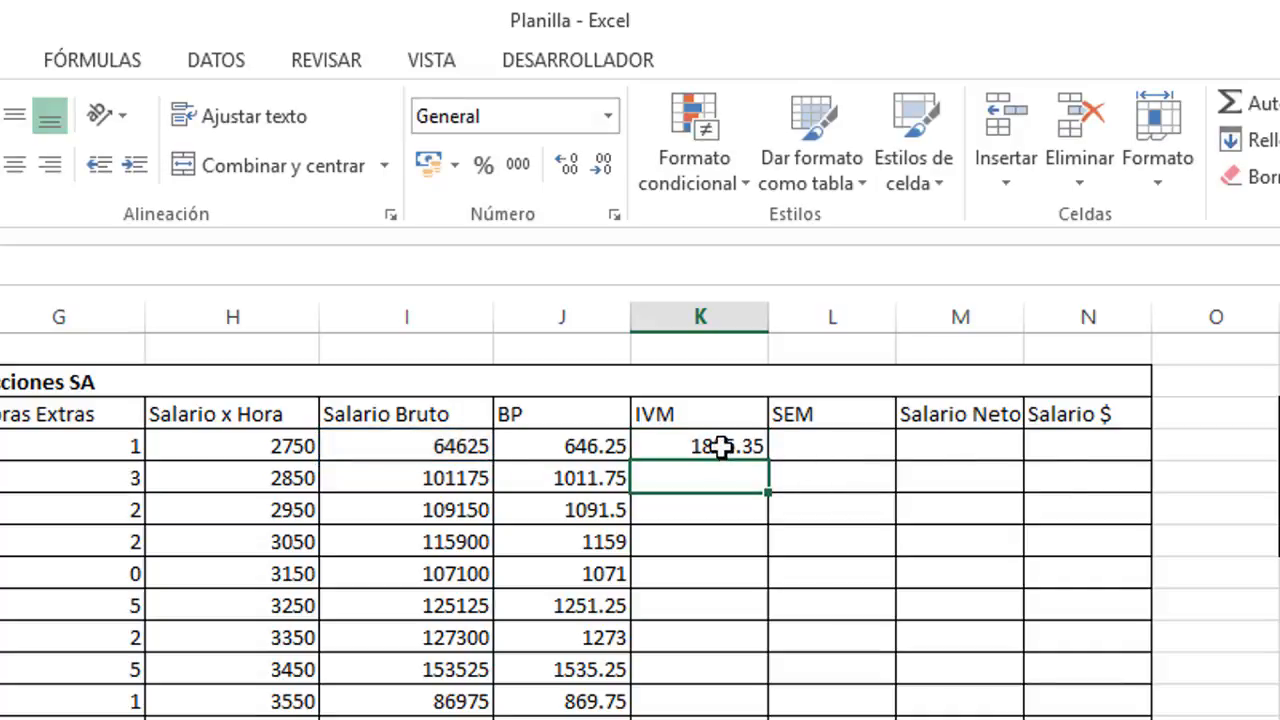
pyautogui.click(722, 447)
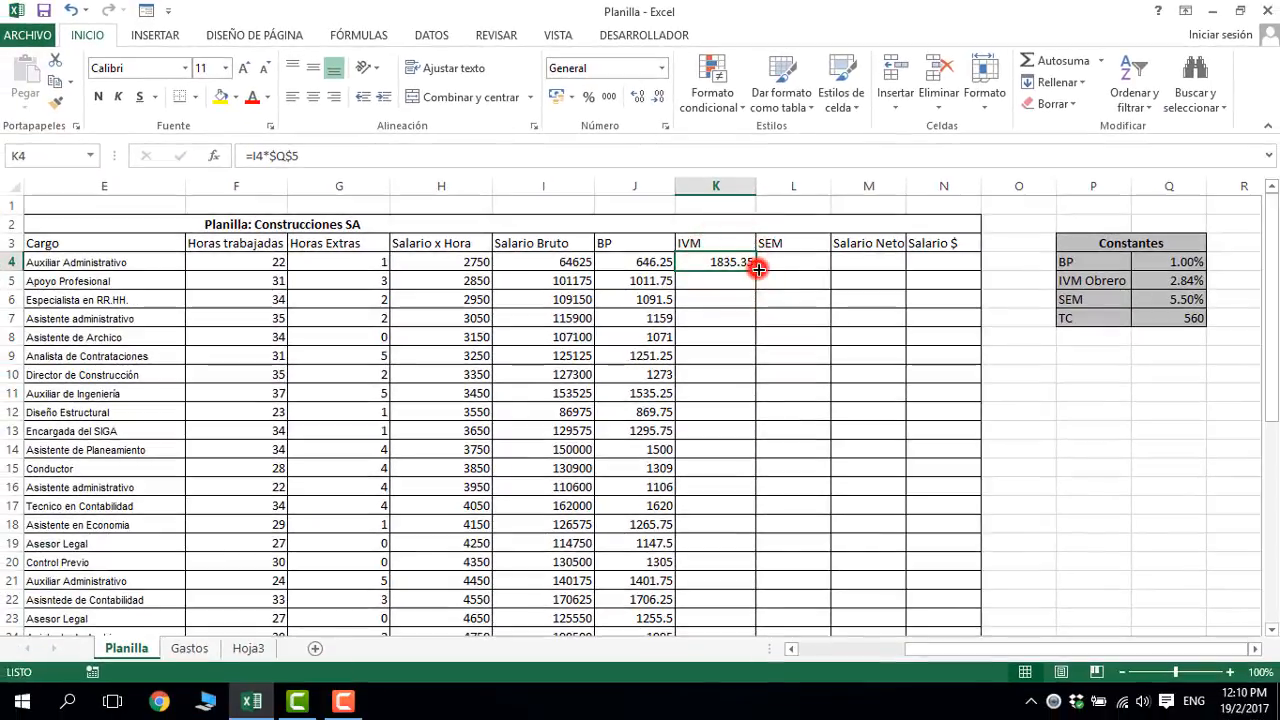
pyautogui.doubleClick(768, 462)
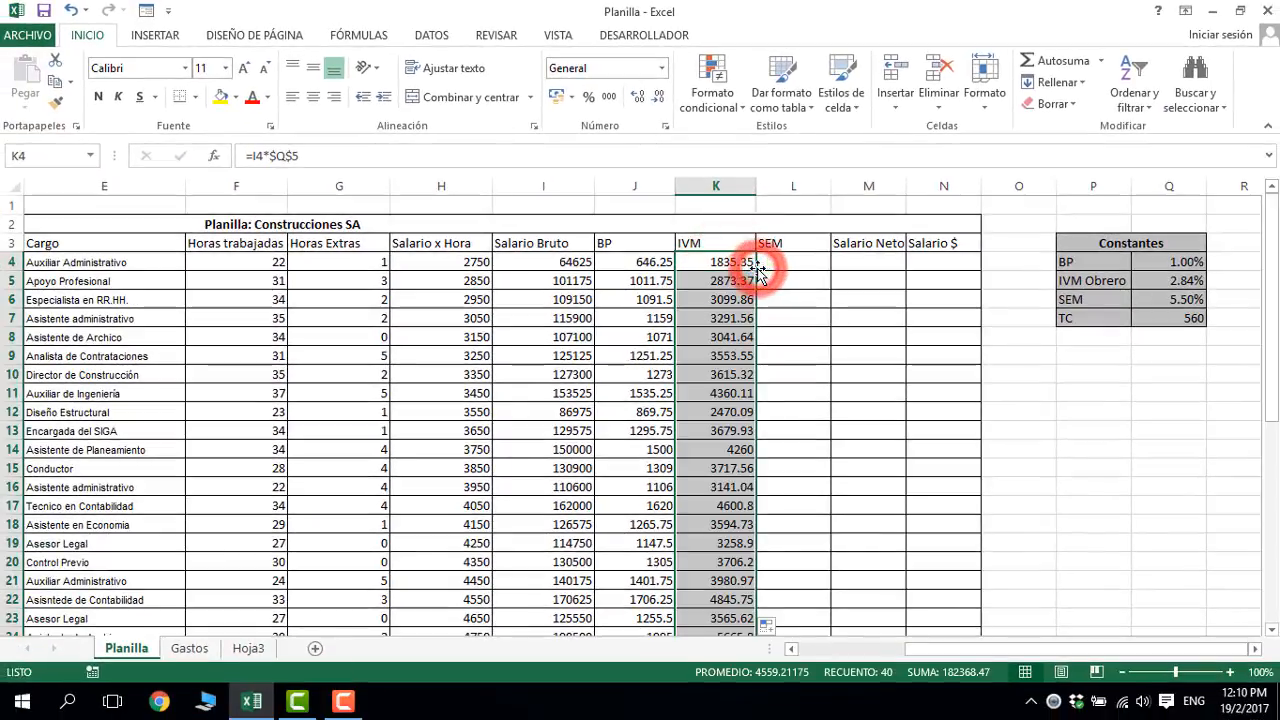
# - Enter =I4*$Q$6 in L4 and fill it down the SEM column for all employees
pyautogui.click(772, 262)
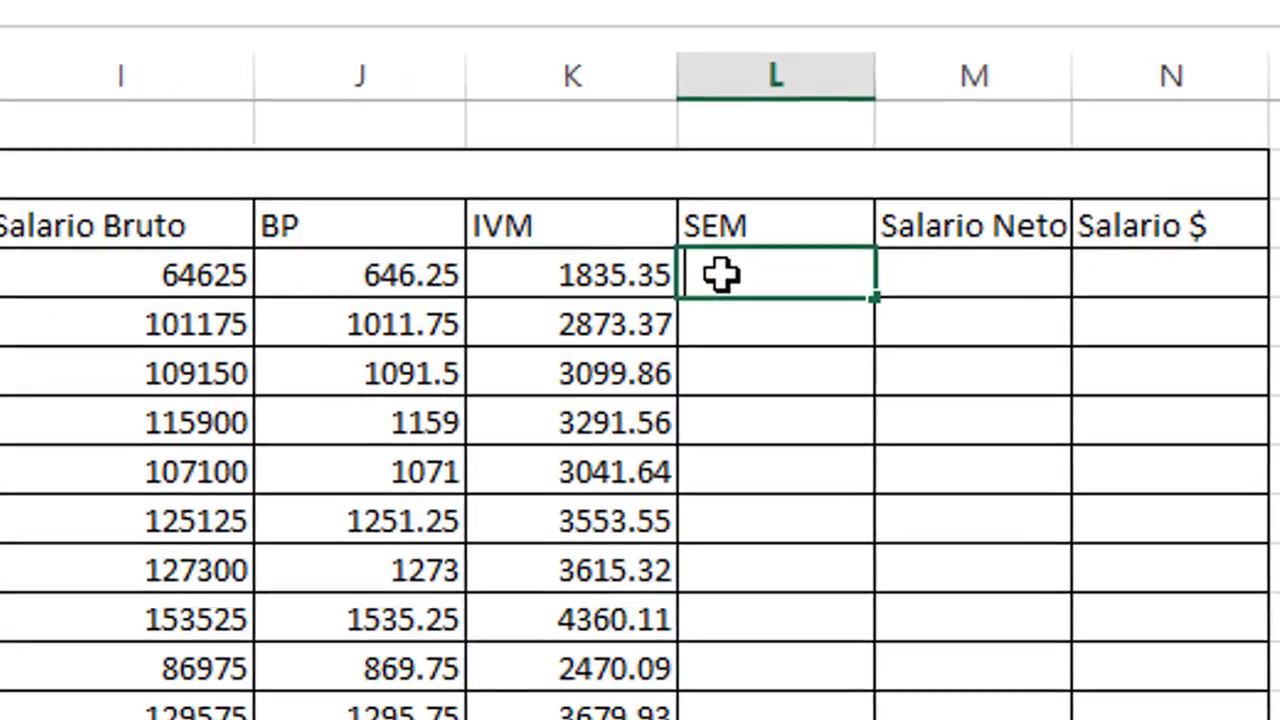
pyautogui.write('=')
pyautogui.click(175, 267)
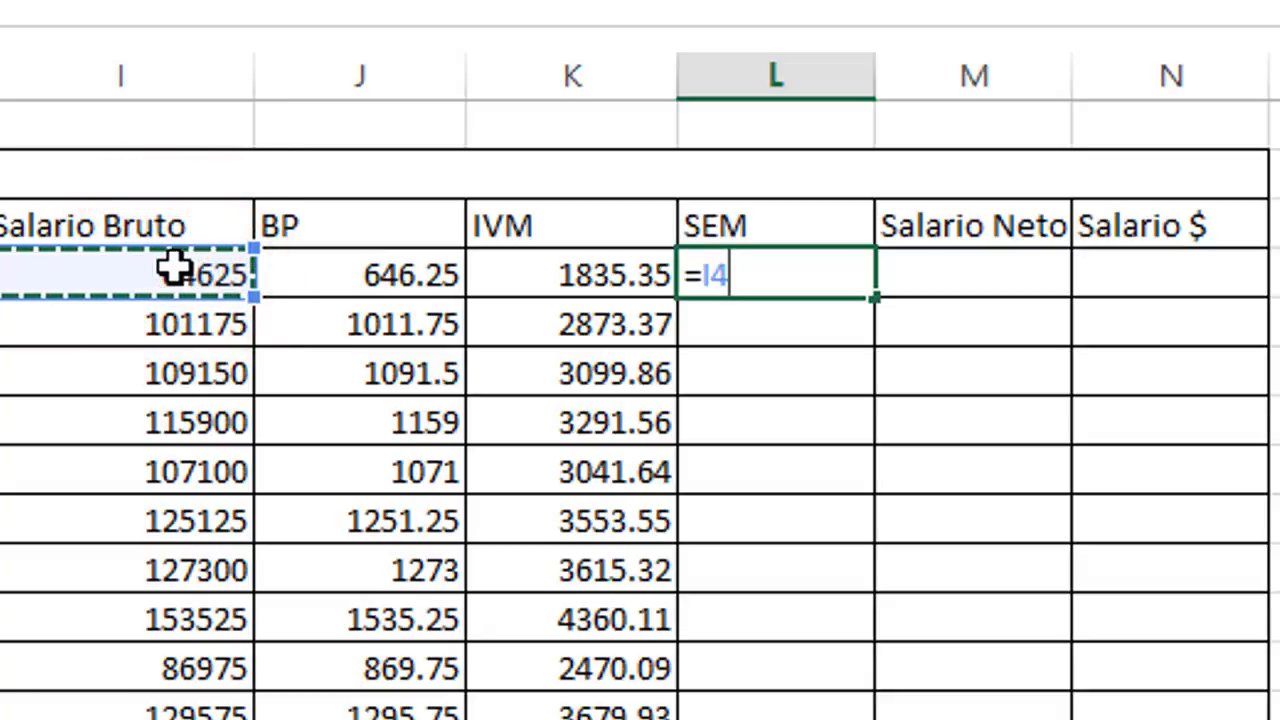
pyautogui.write('*')
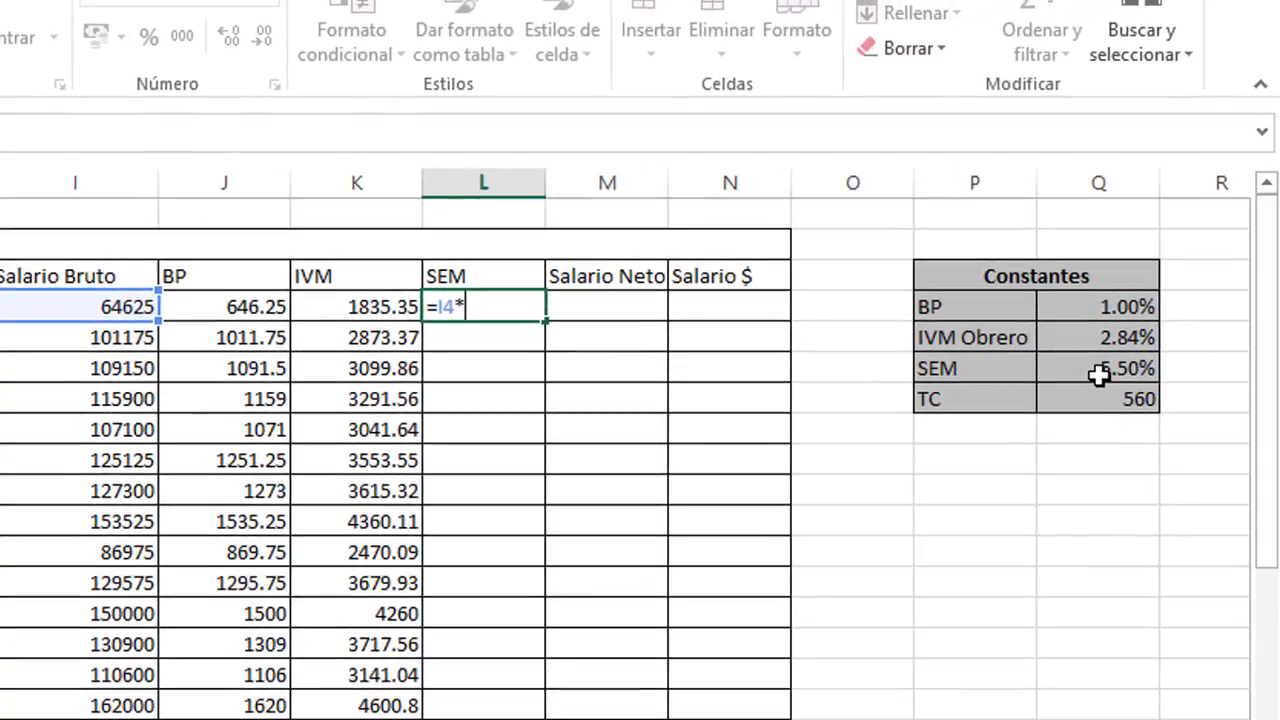
pyautogui.click(1248, 374)
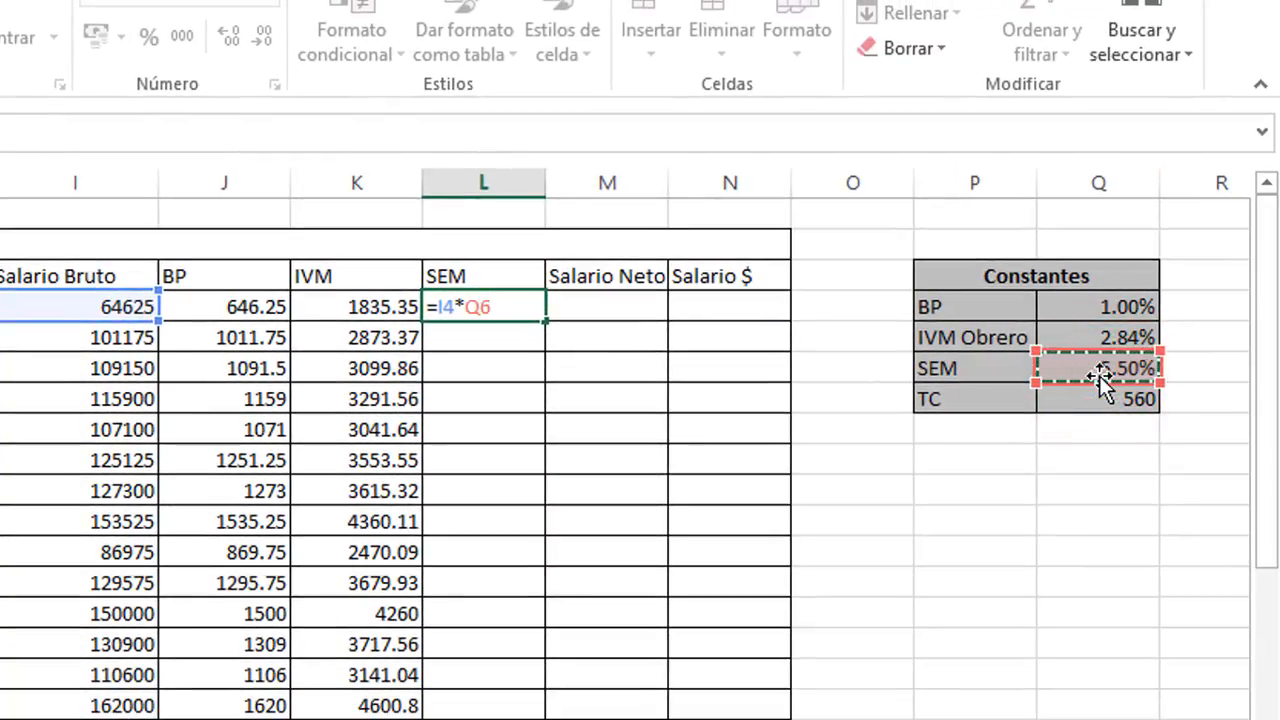
pyautogui.press('F4')
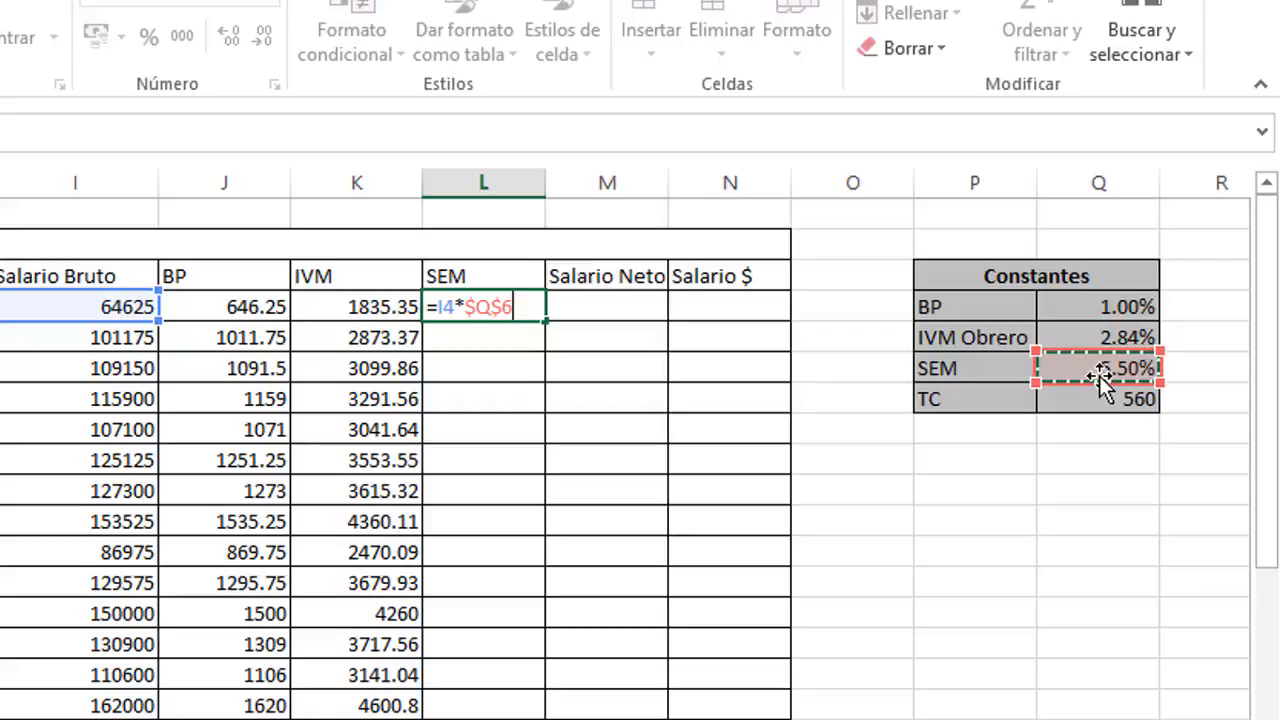
pyautogui.press('Return')
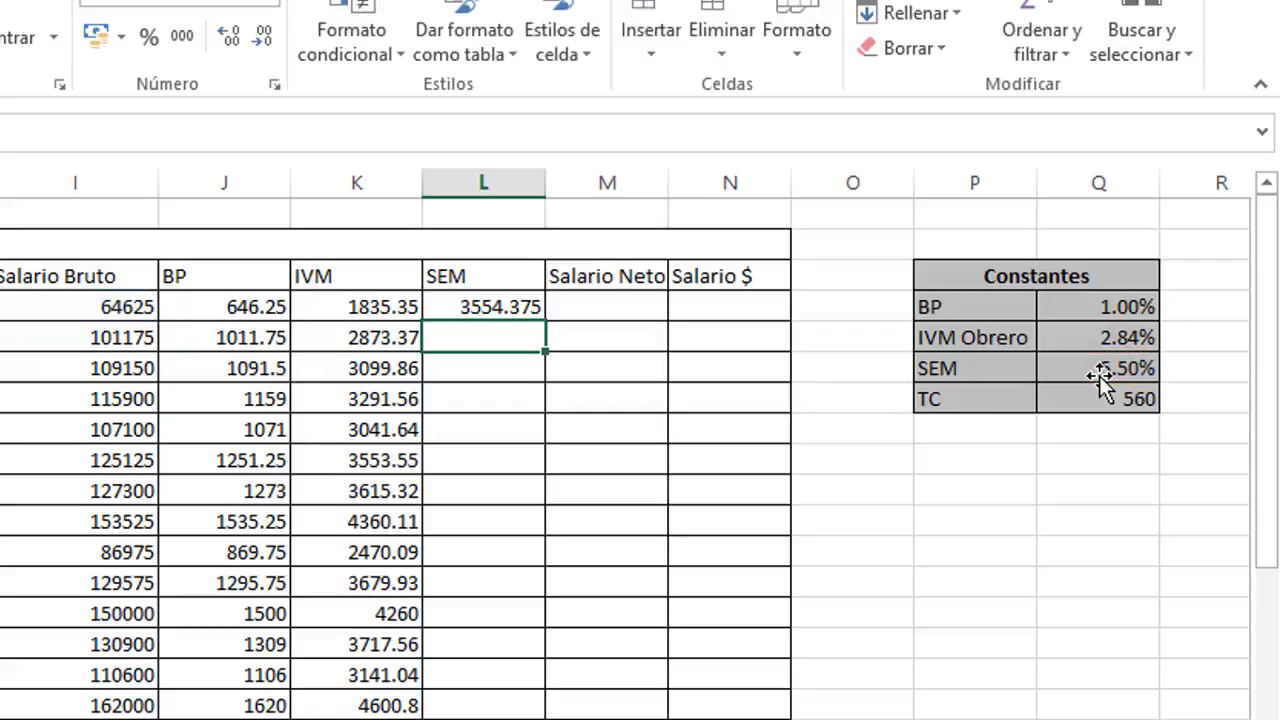
pyautogui.click(466, 306)
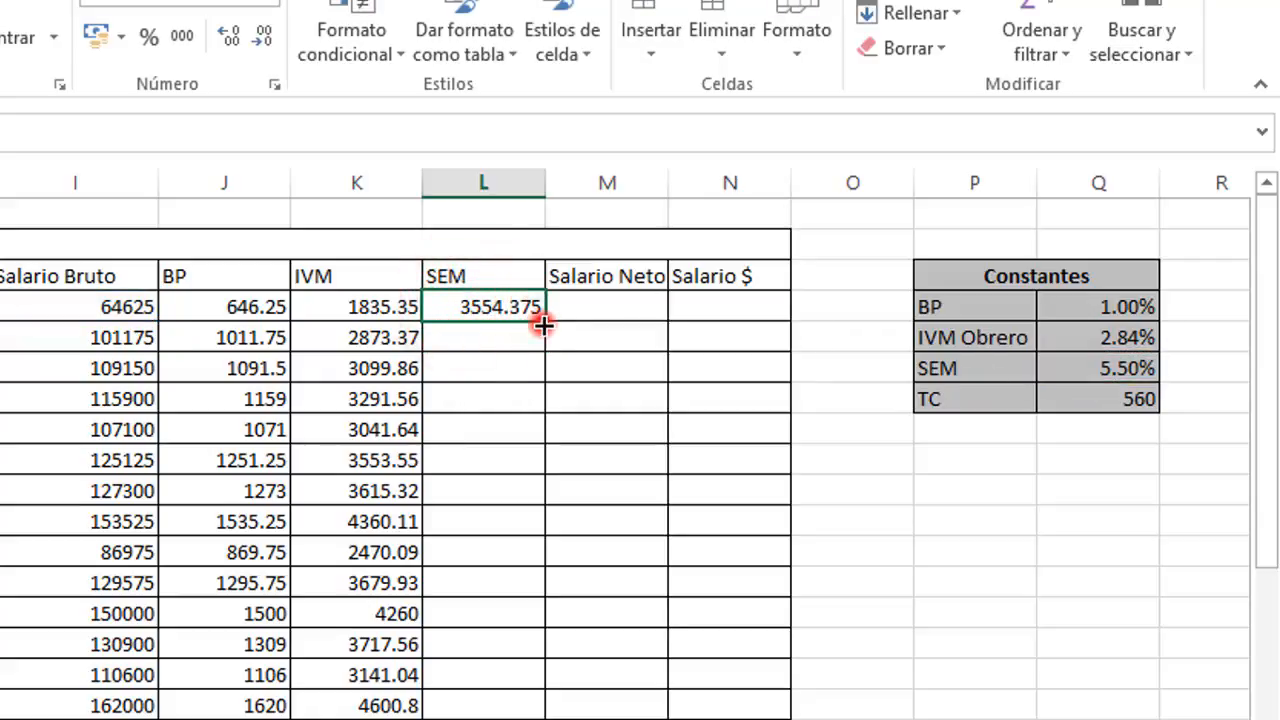
pyautogui.doubleClick(544, 320)
# - Enter =I4-J4-K4-L4 in M4 to subtract the BP, IVM and SEM deductions from the first employee's Salario Bruto
pyautogui.click(611, 305)
pyautogui.click(615, 305)
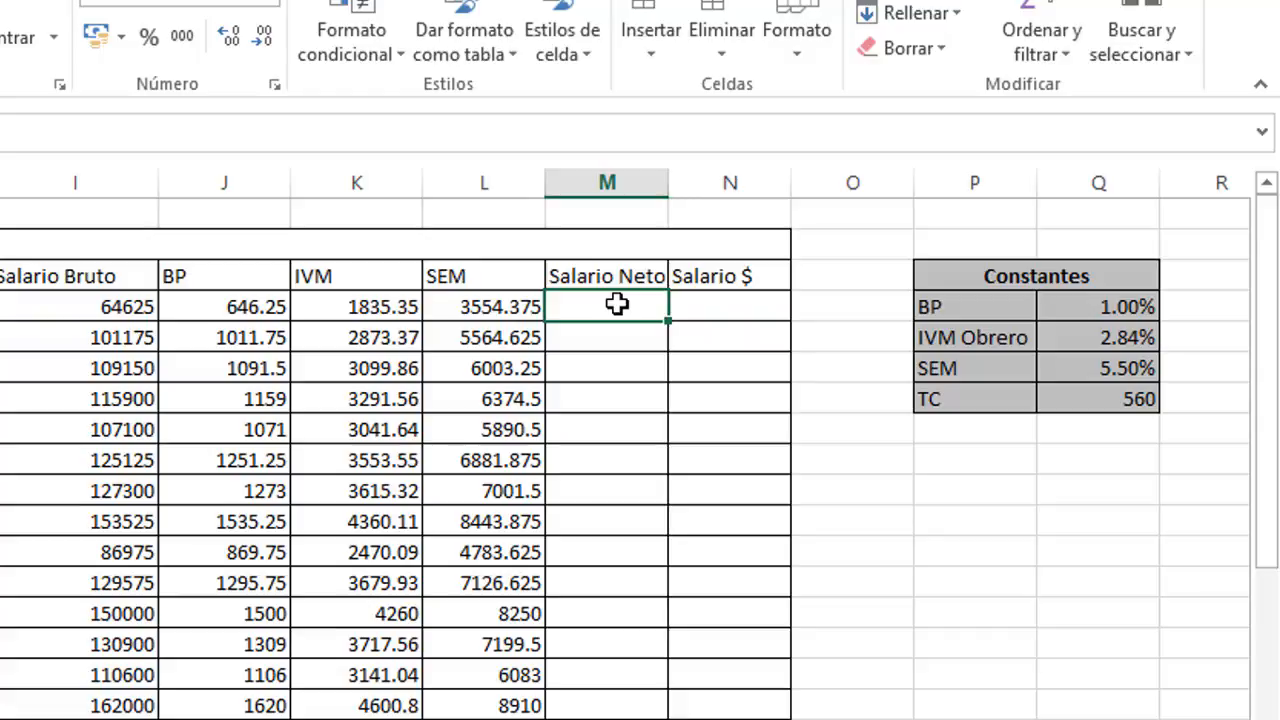
pyautogui.write('=')
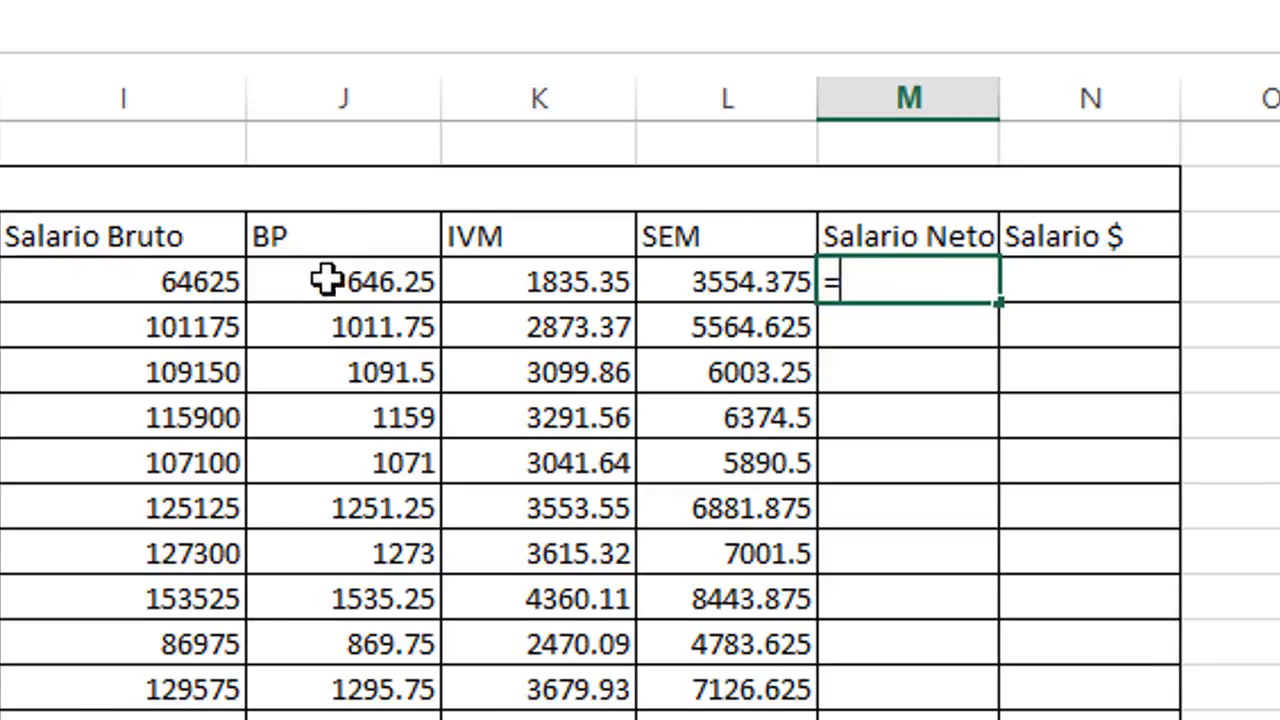
pyautogui.click(78, 285)
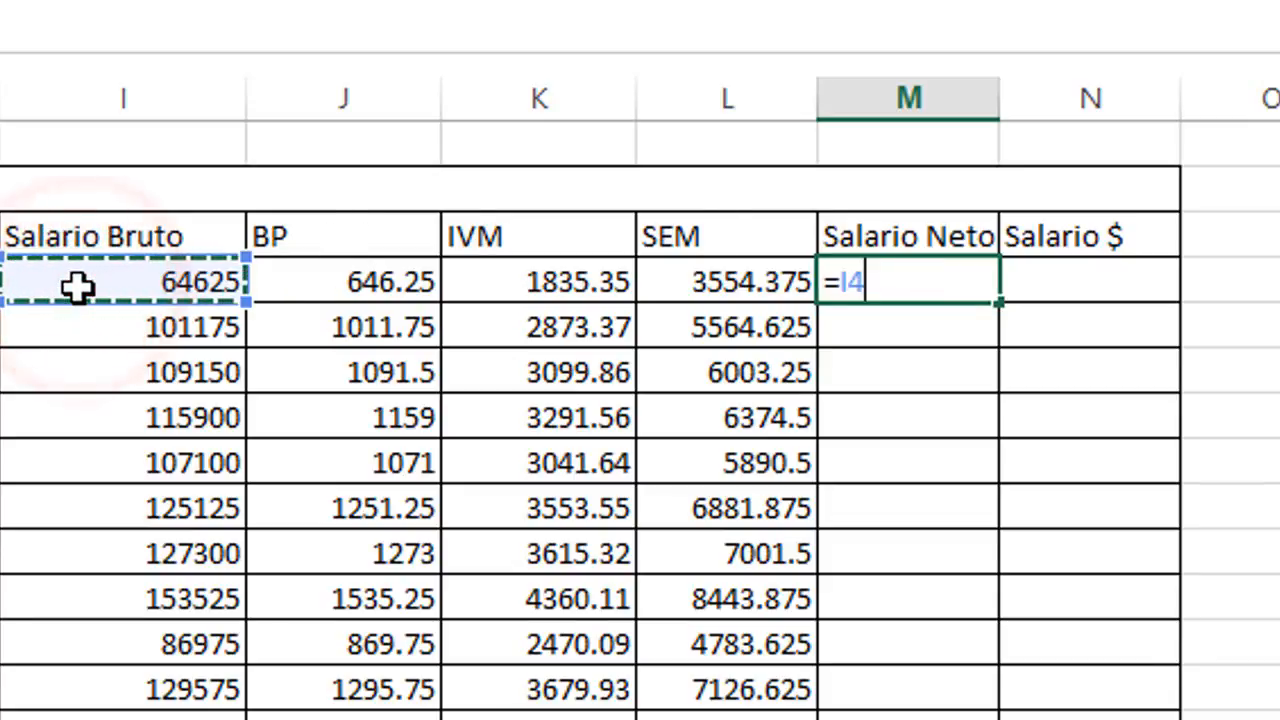
pyautogui.write('-')
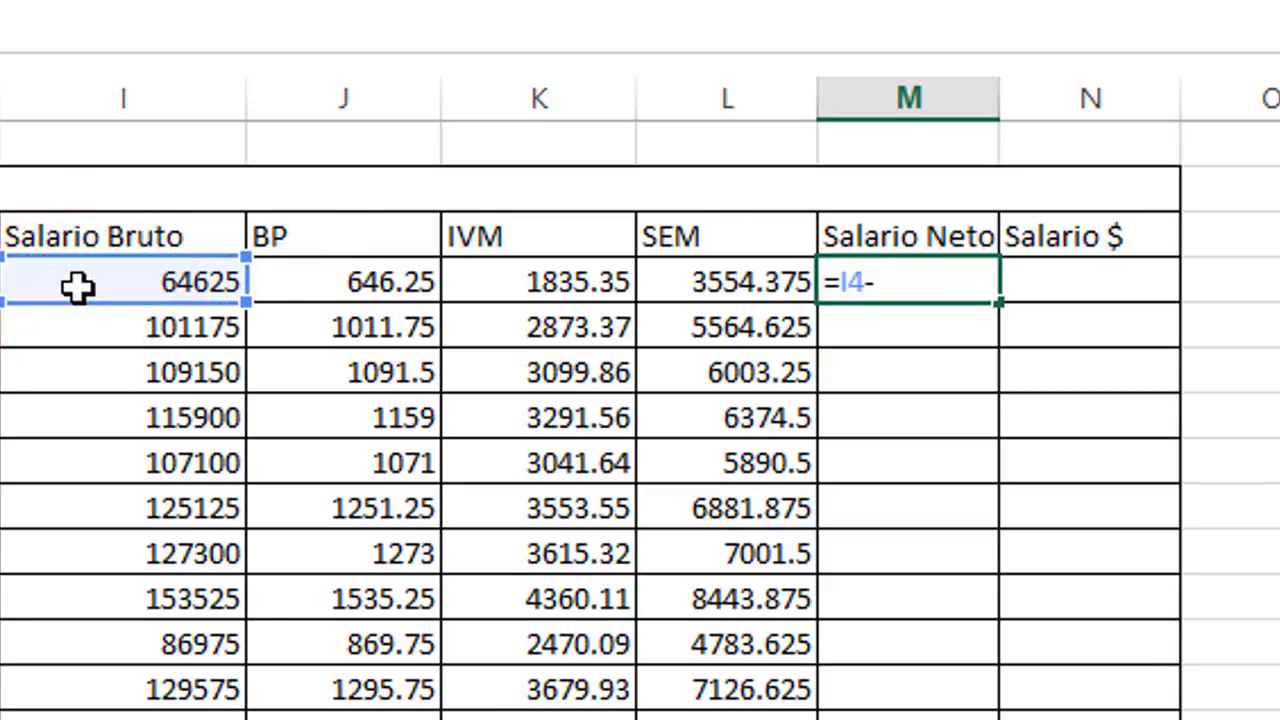
pyautogui.click(287, 282)
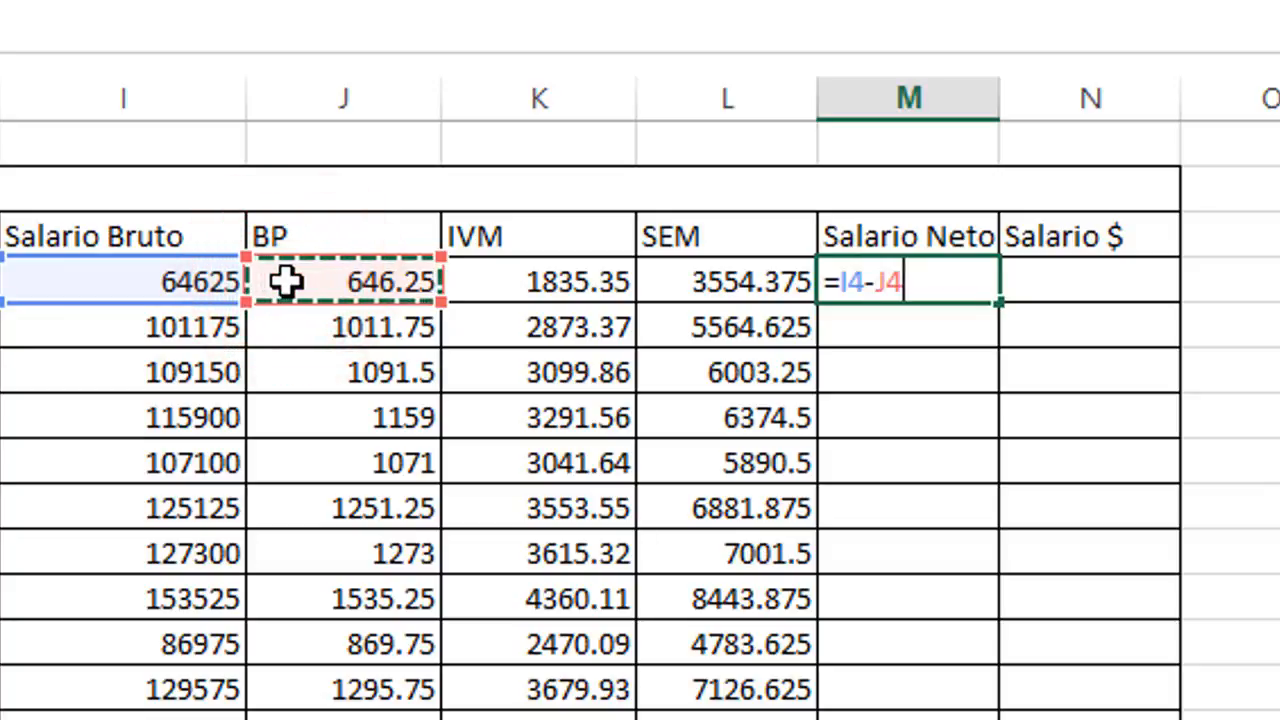
pyautogui.write('-')
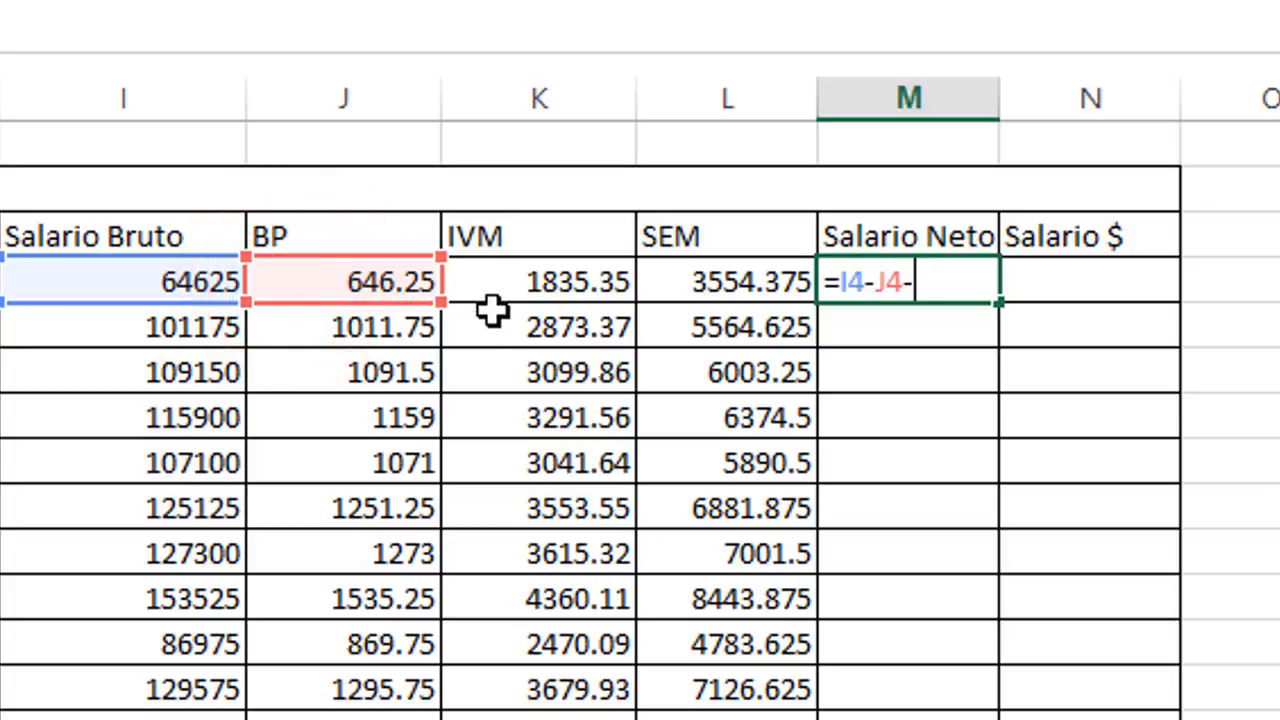
pyautogui.click(500, 287)
pyautogui.write('-')
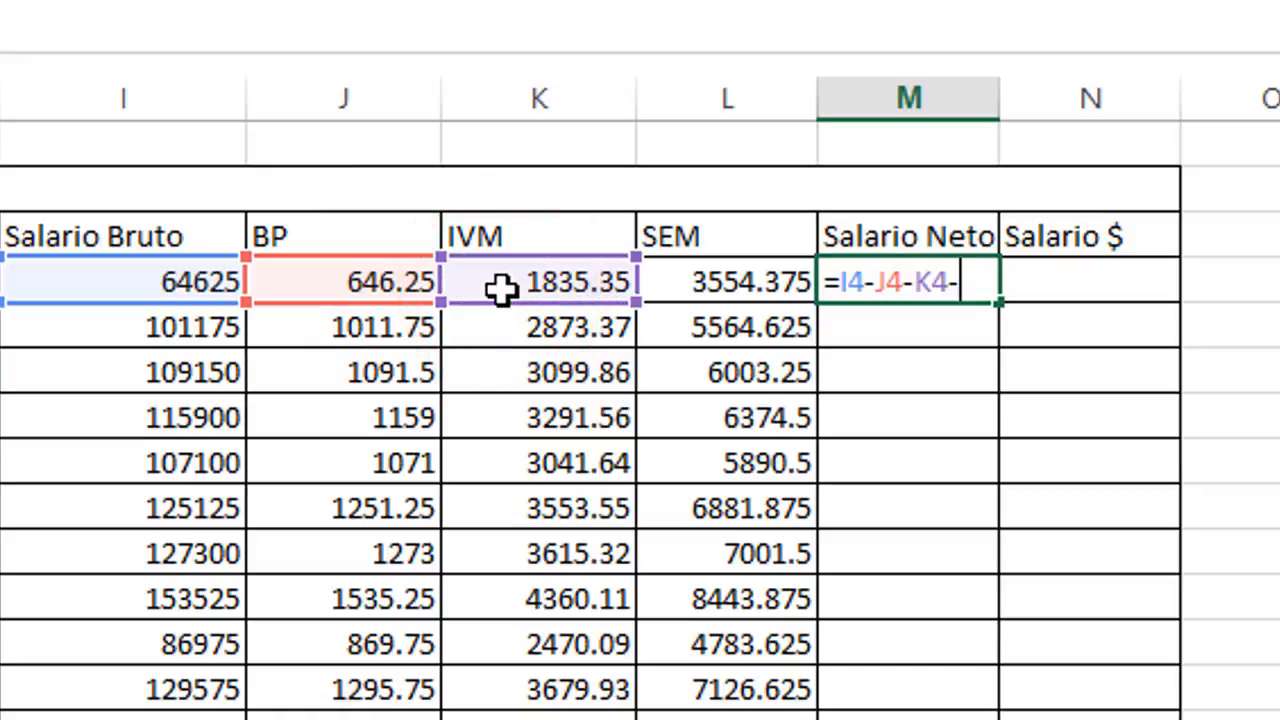
pyautogui.click(728, 287)
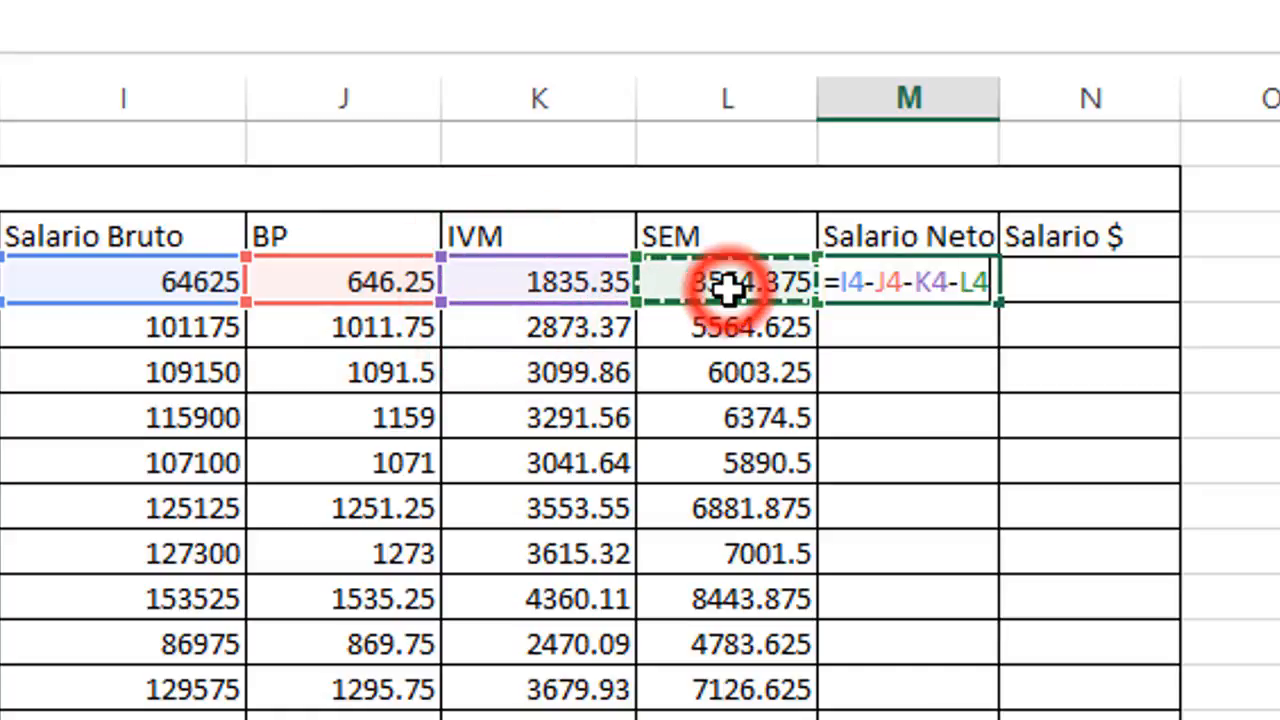
pyautogui.press('Return')
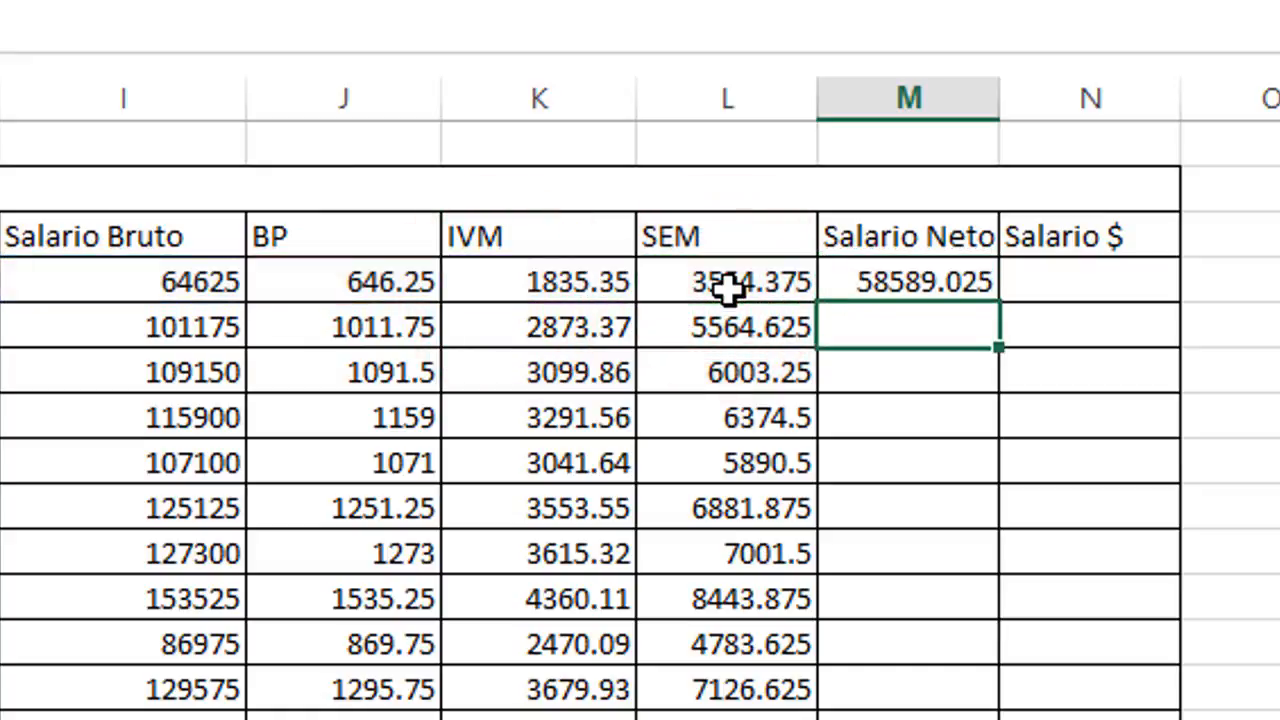
# - Fill the Salario Neto formula in M4 down the column for all employees
pyautogui.click(888, 293)
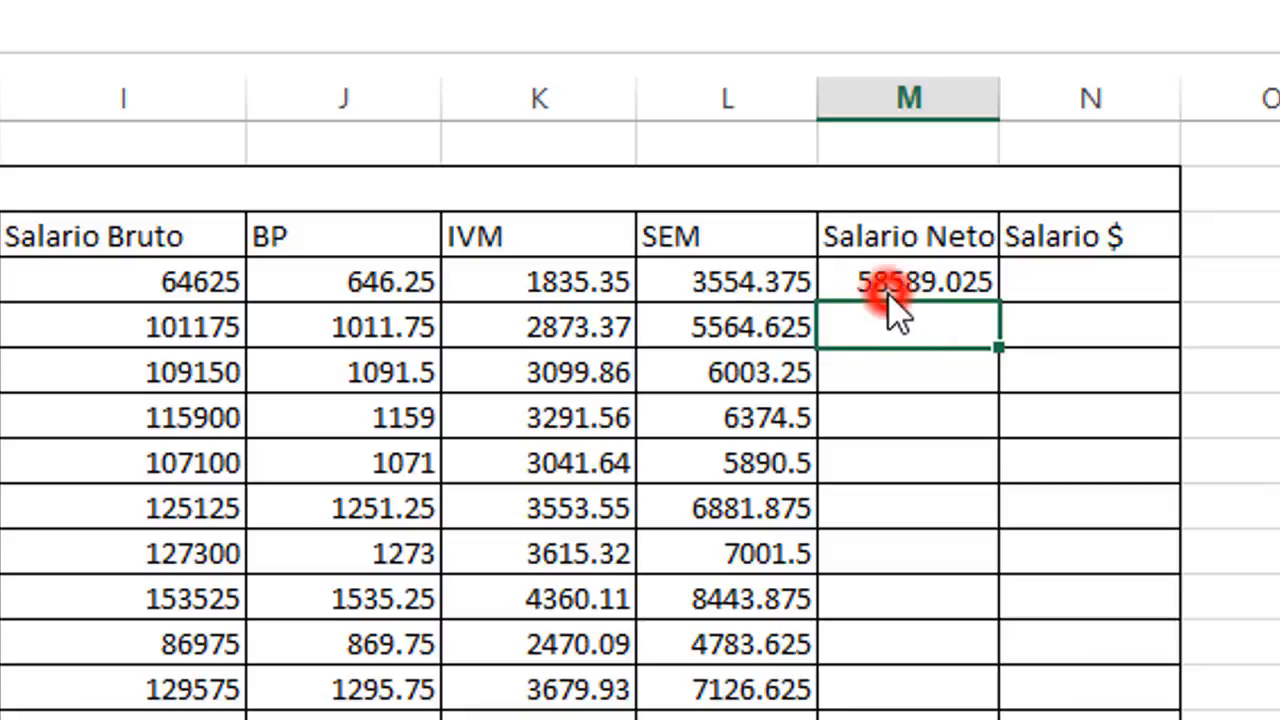
pyautogui.click(871, 290)
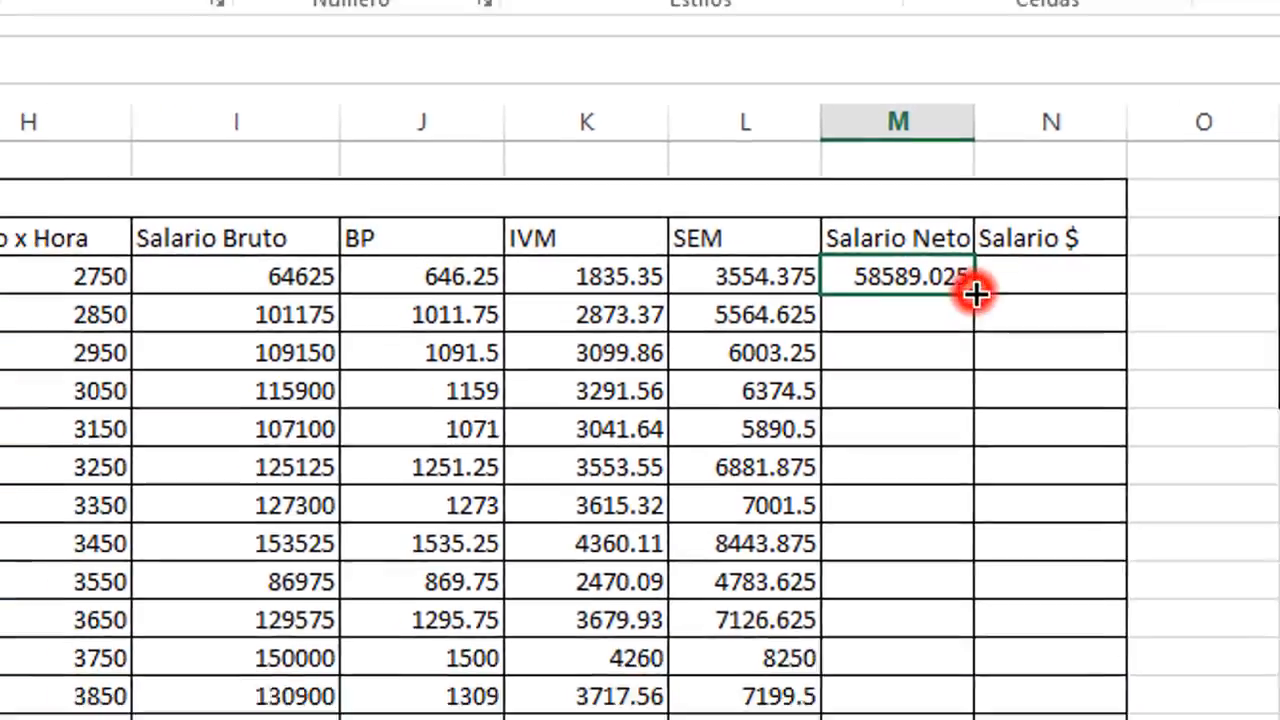
pyautogui.doubleClick(1001, 302)
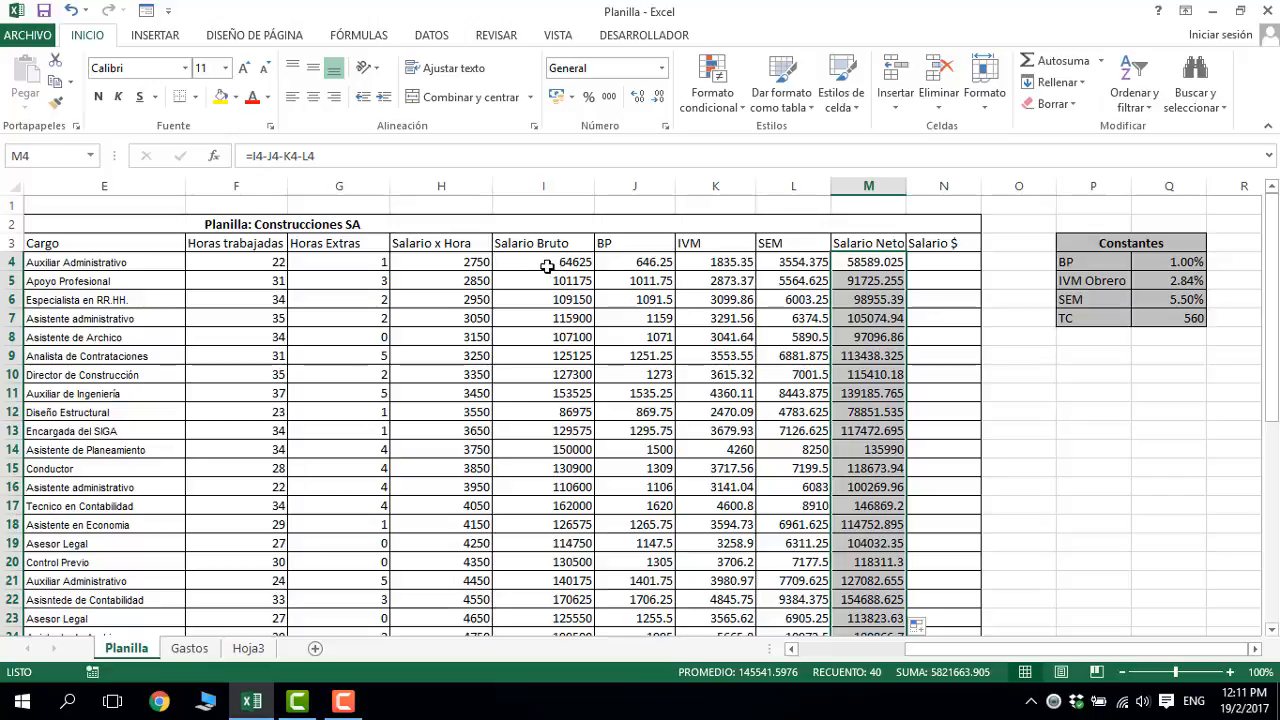
# - Format all employee values from Salario Bruto to Salario Neto (columns I to M) as Moneda with the ₡ symbol and 0 decimals
pyautogui.moveTo(547, 266); pyautogui.dragTo(868, 262)
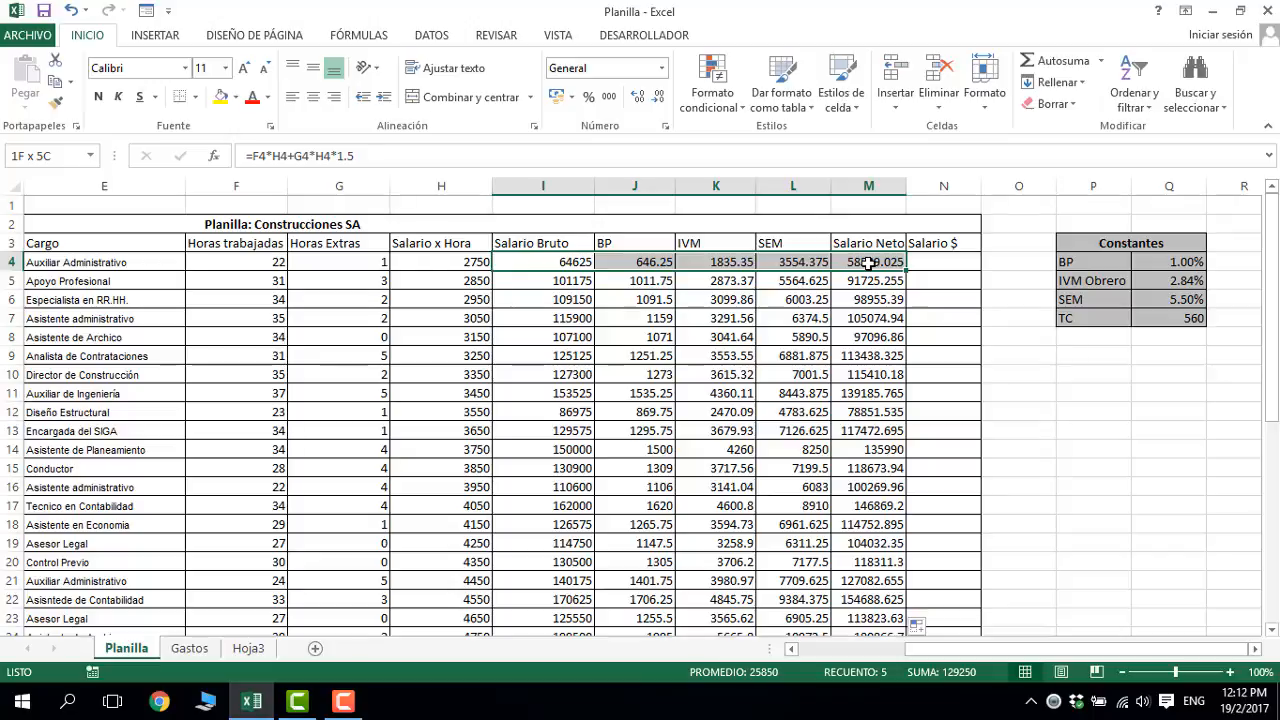
pyautogui.moveTo(868, 262); pyautogui.dragTo(862, 592)
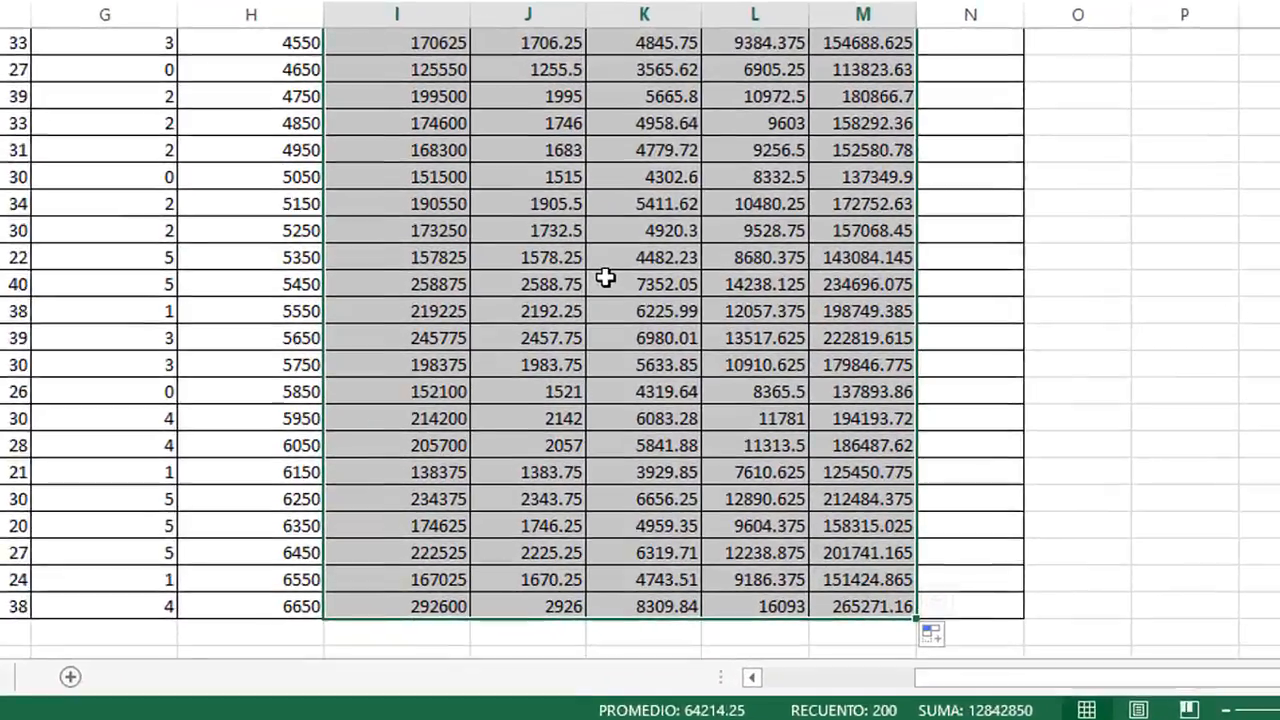
pyautogui.rightClick(690, 372)
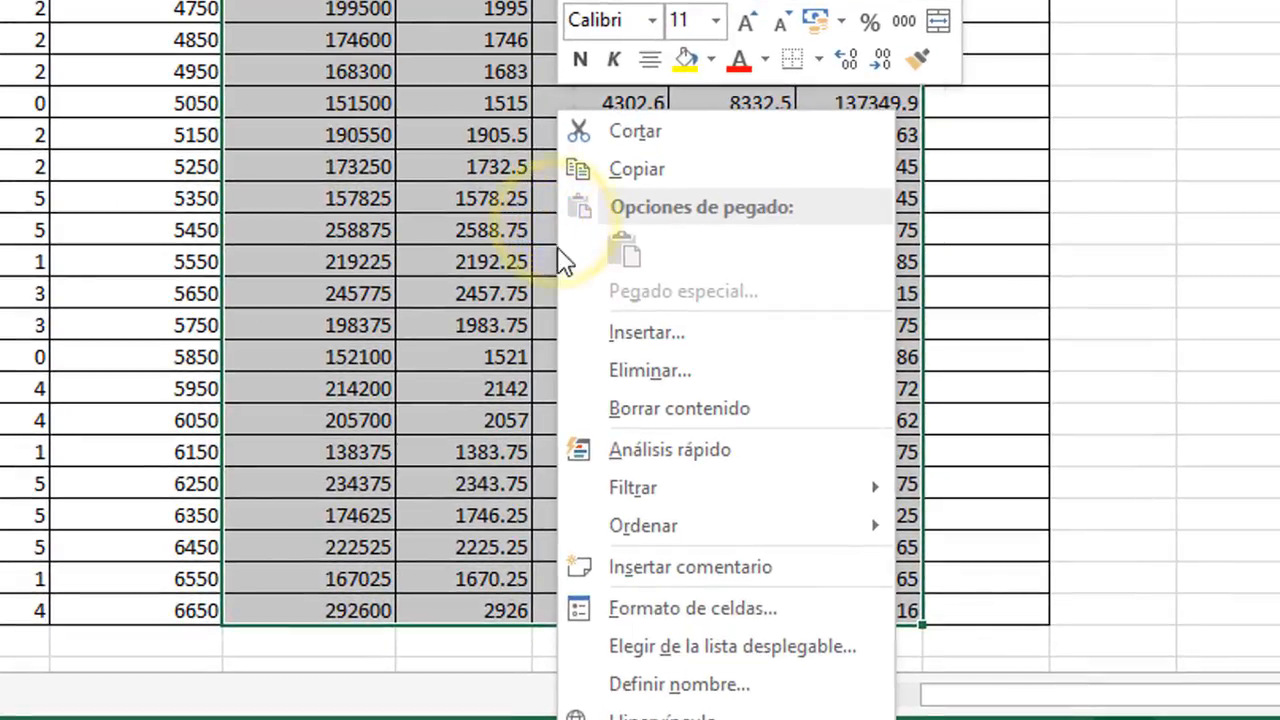
pyautogui.click(700, 610)
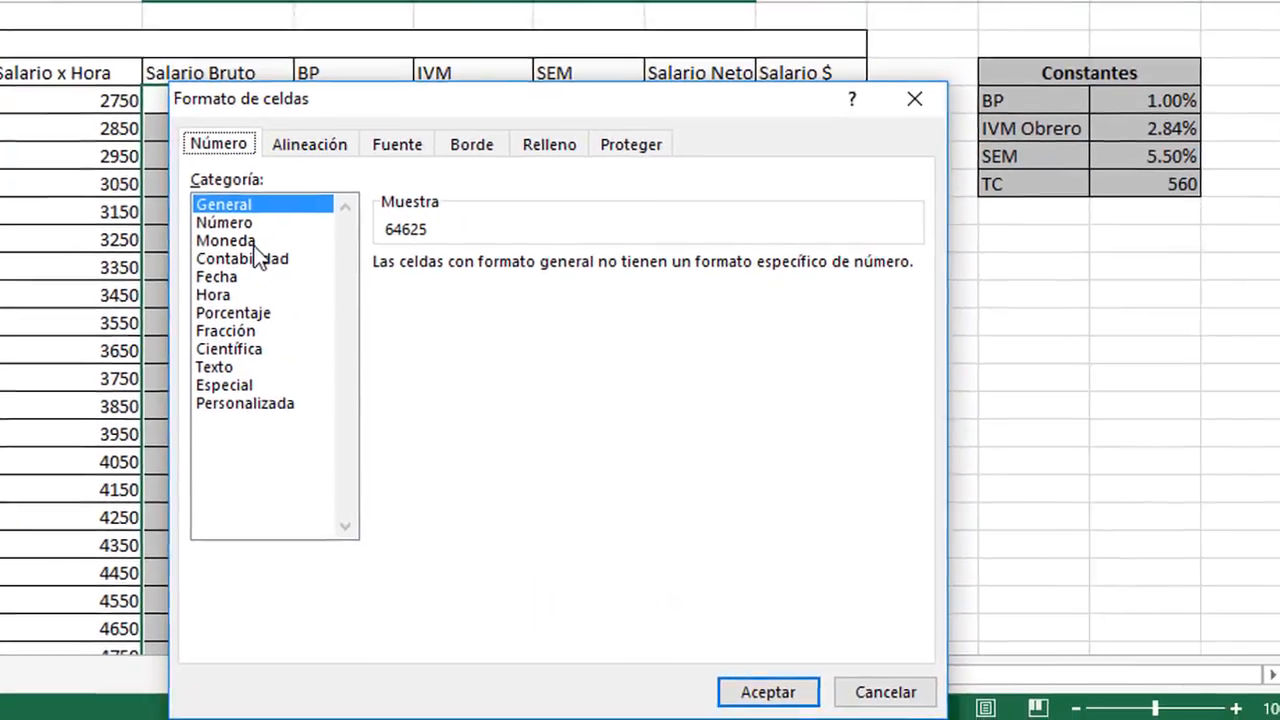
pyautogui.click(246, 243)
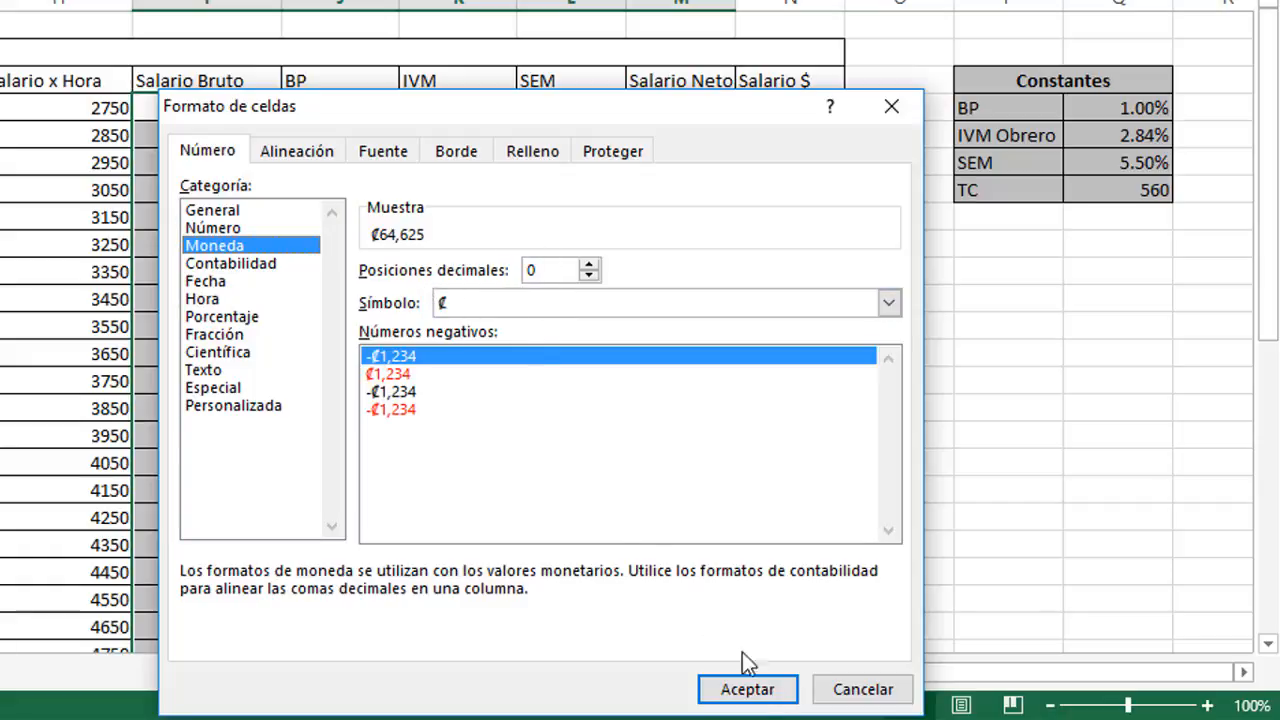
pyautogui.click(765, 690)
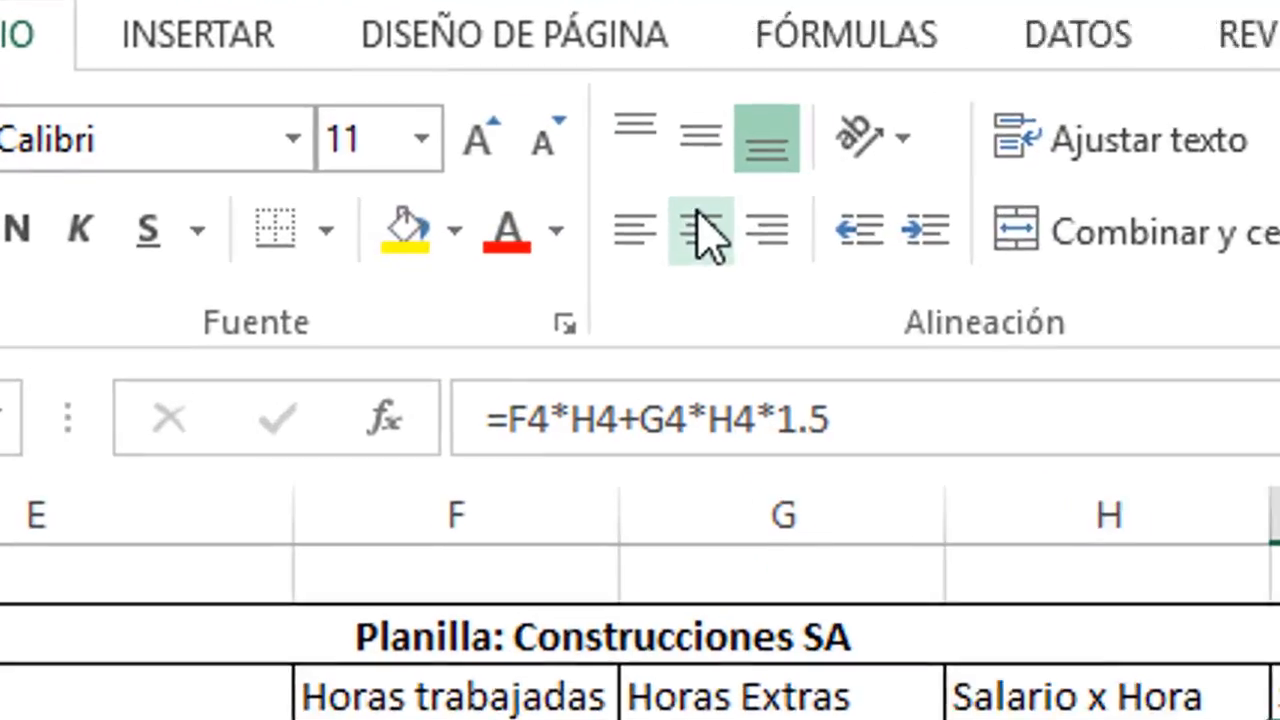
# - Center the values in the columns from Salario Bruto to Salario Neto and from Horas trabajadas to Salario x Hora
pyautogui.click(313, 97)
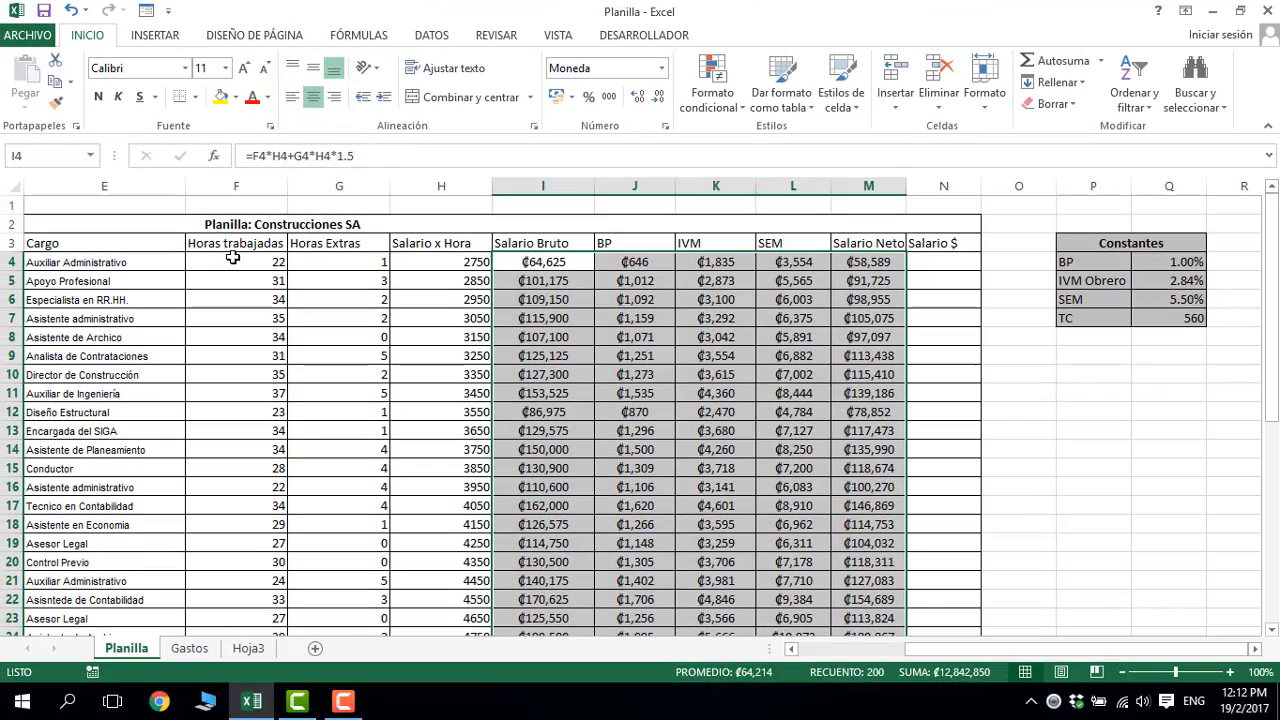
pyautogui.moveTo(233, 262); pyautogui.dragTo(438, 598)
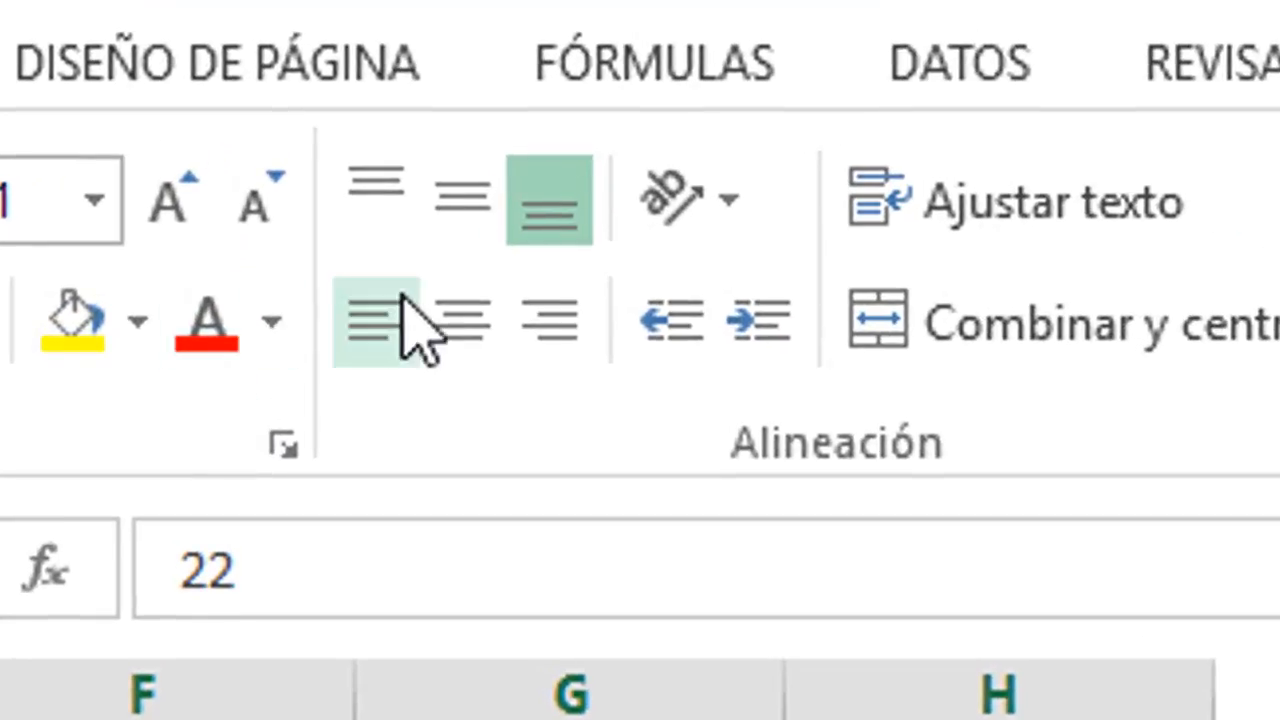
pyautogui.click(311, 96)
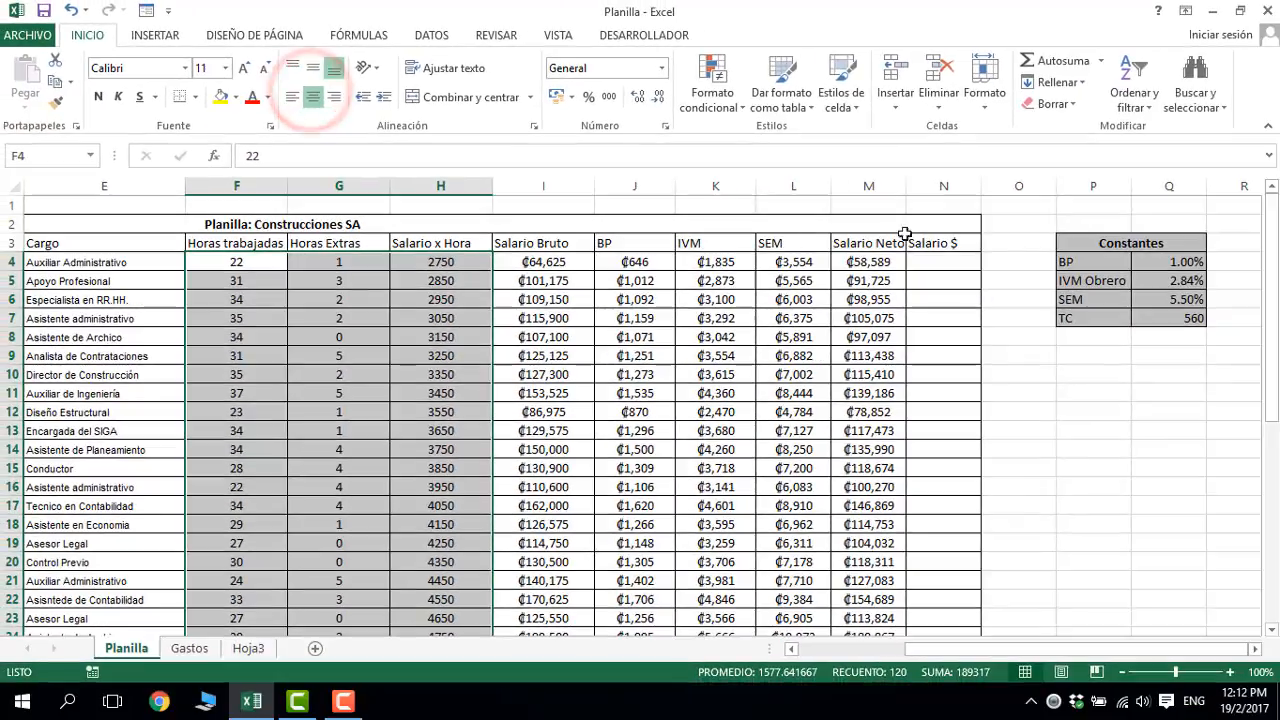
# - Enter =M4/$Q$7 in N4 to convert the first employee's Salario Neto to dollars with the fixed TC rate
pyautogui.click(946, 263)
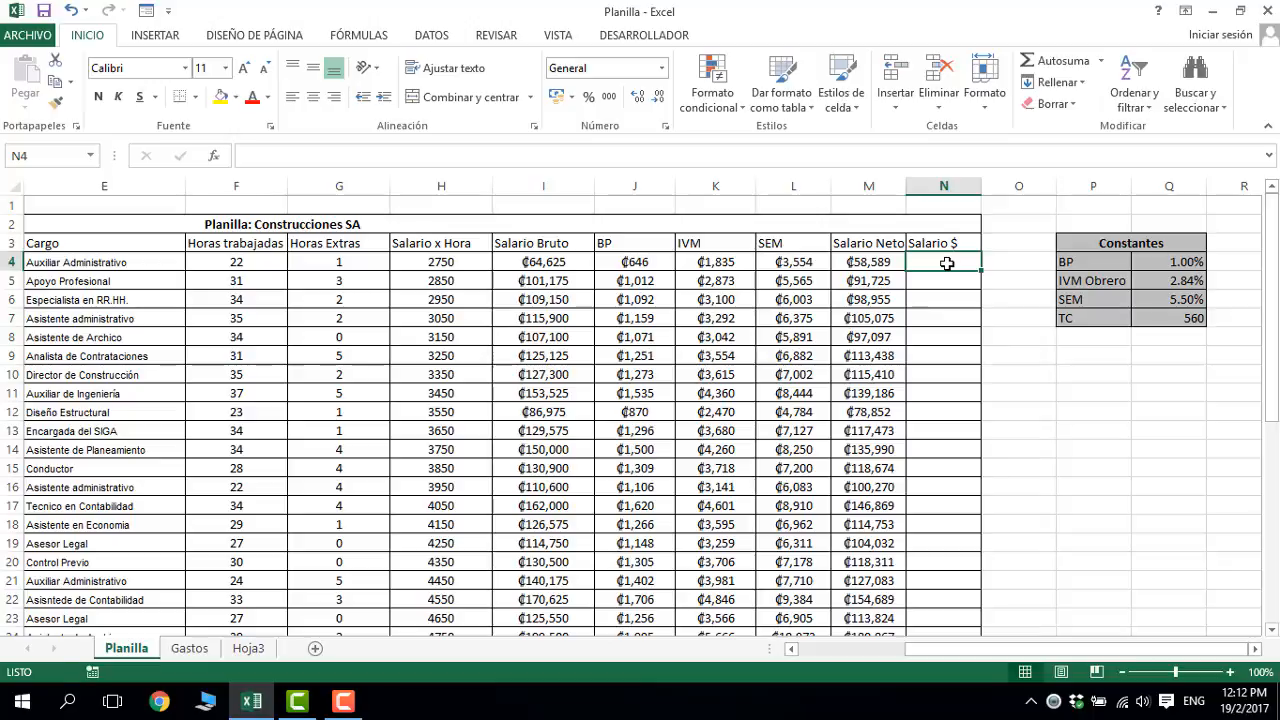
pyautogui.write('=')
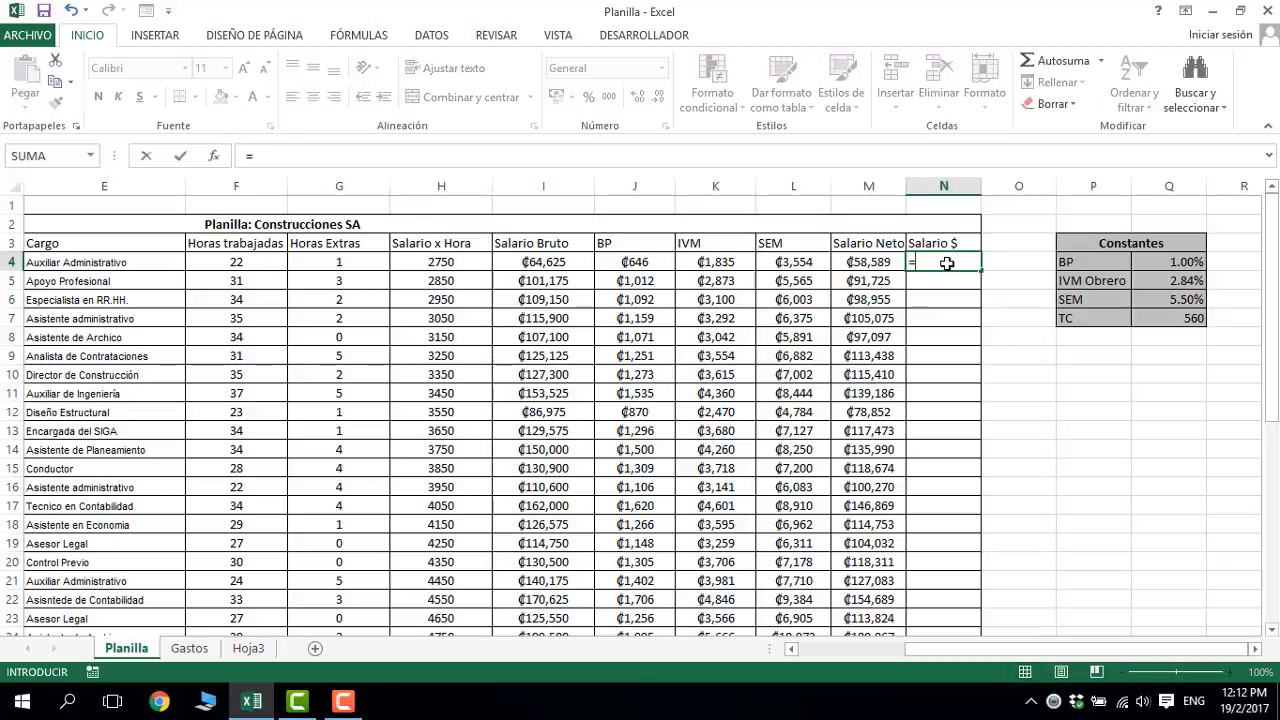
pyautogui.click(852, 262)
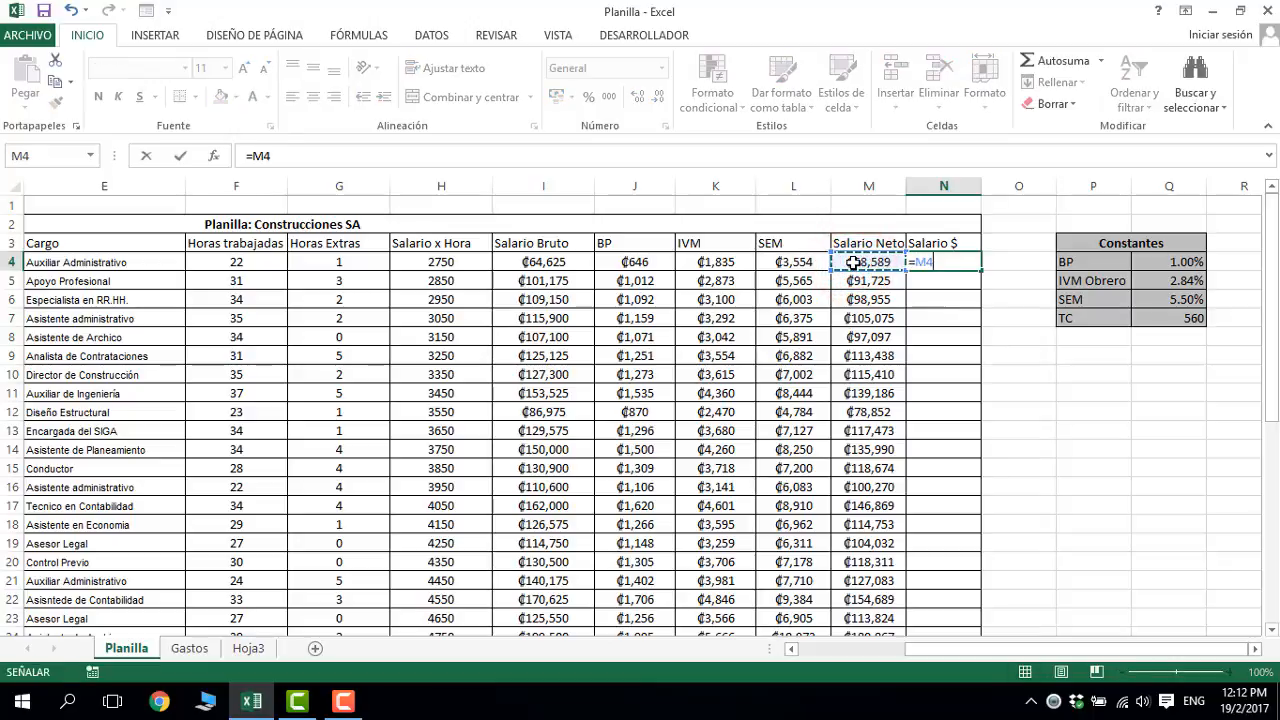
pyautogui.write('/')
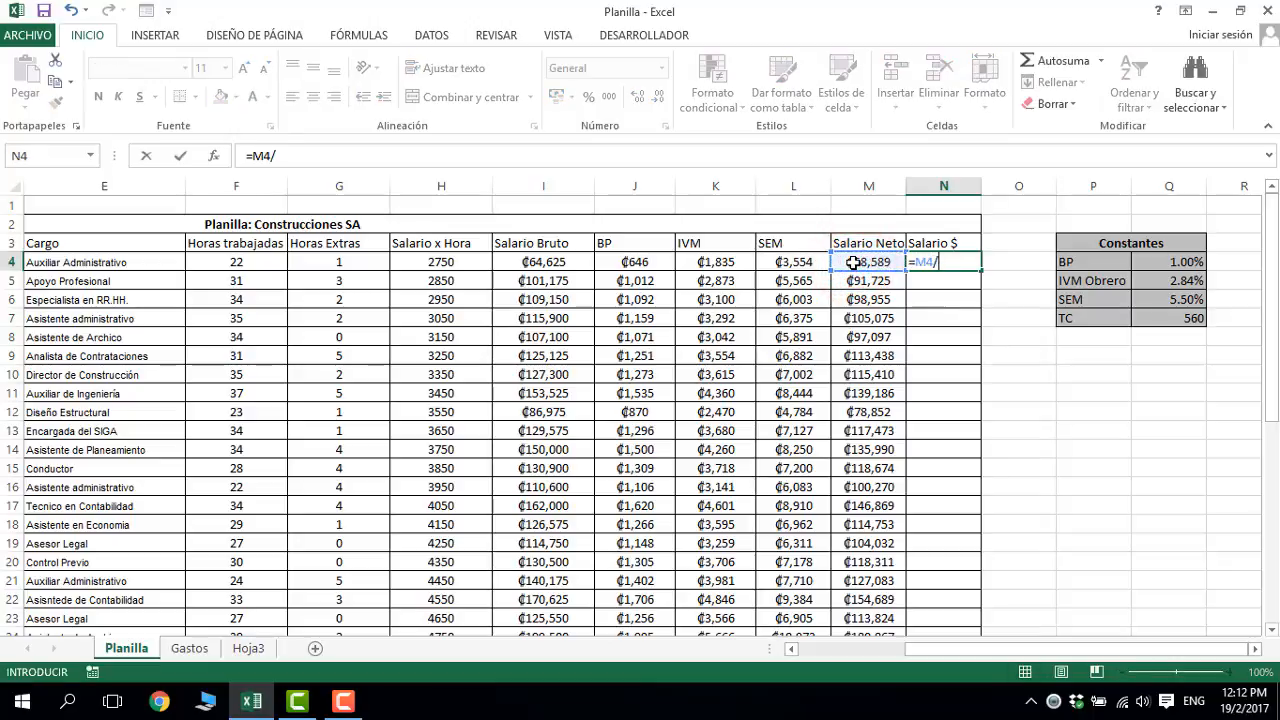
pyautogui.click(1194, 317)
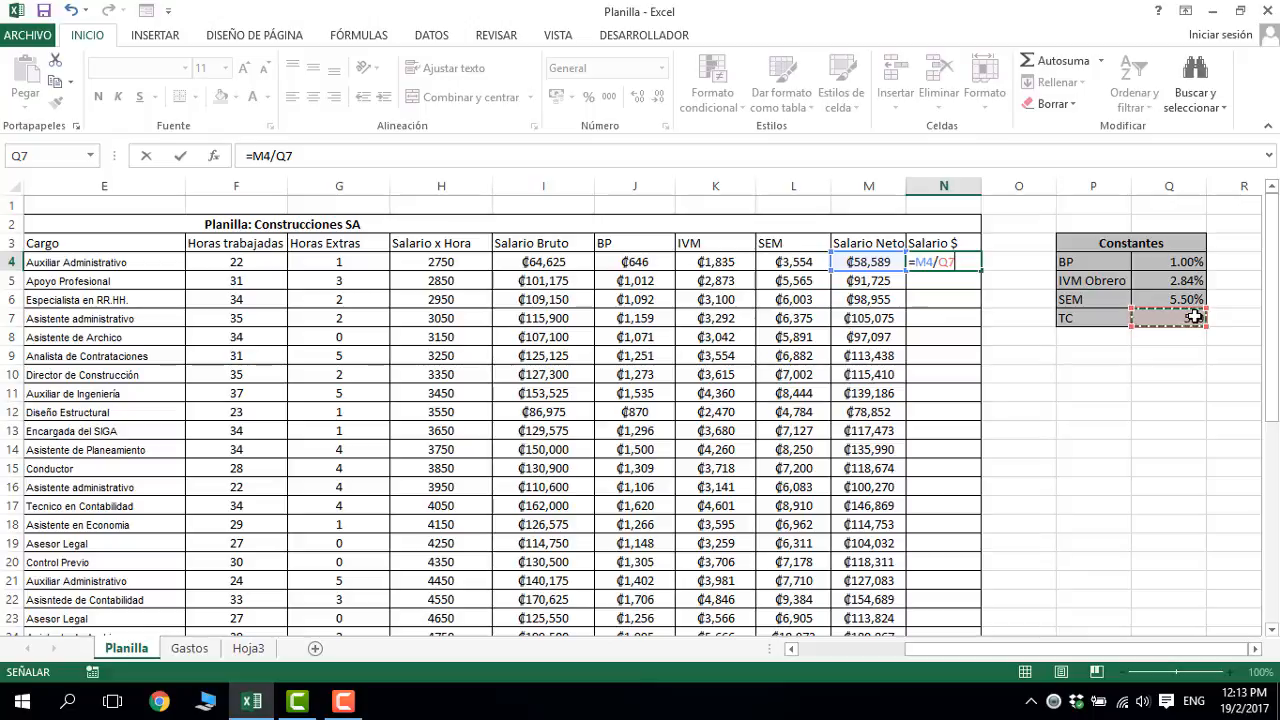
pyautogui.press('F4')
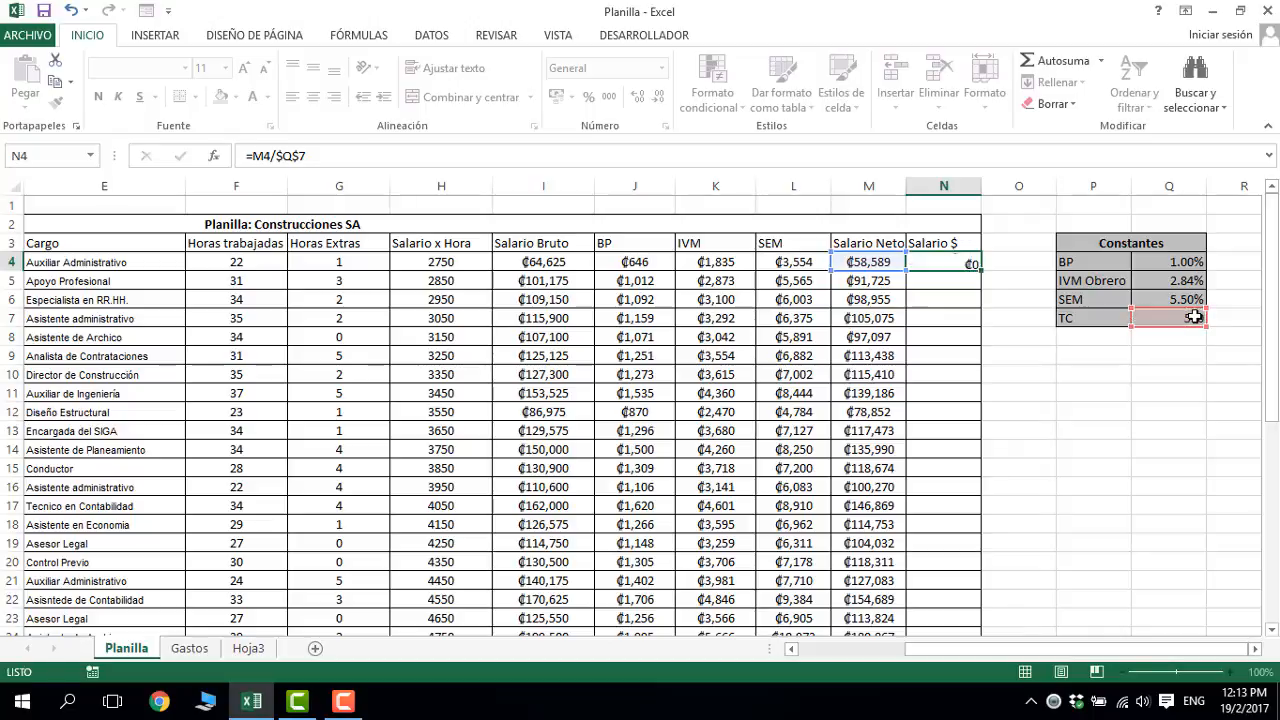
pyautogui.press('Return')
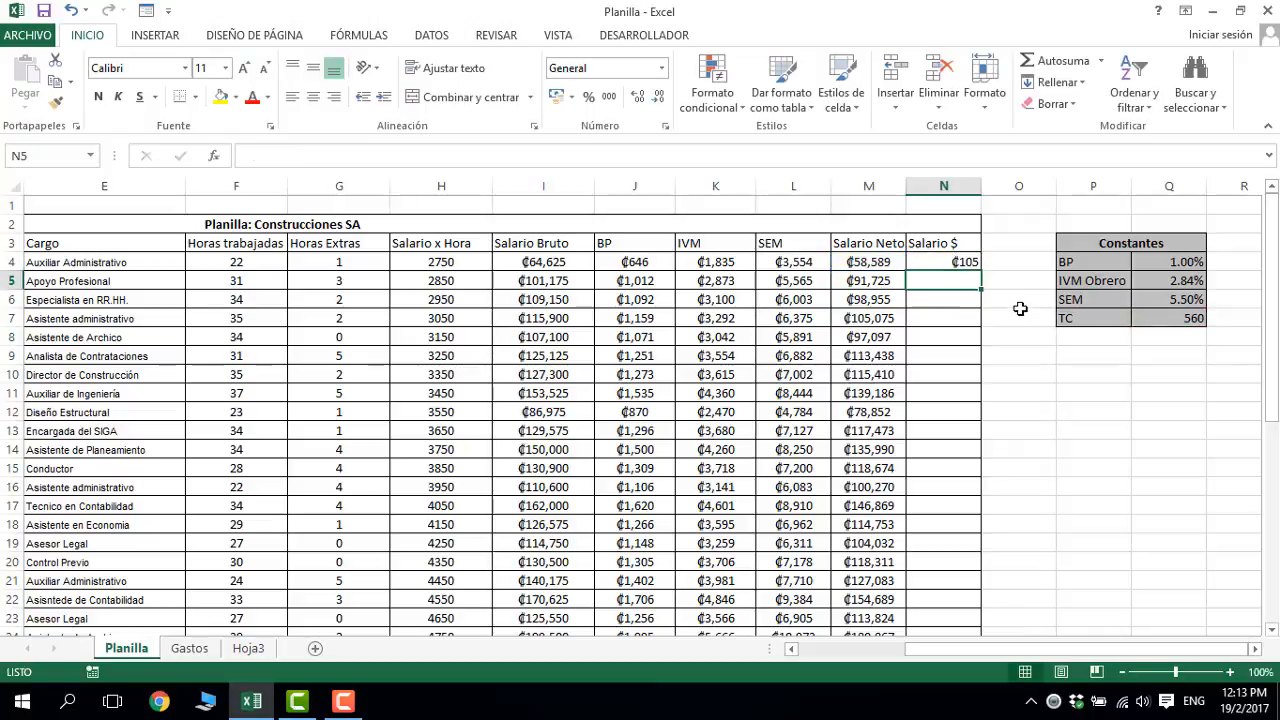
# - Fill the Salario $ formula in N4 down the column for all employees
pyautogui.click(955, 262)
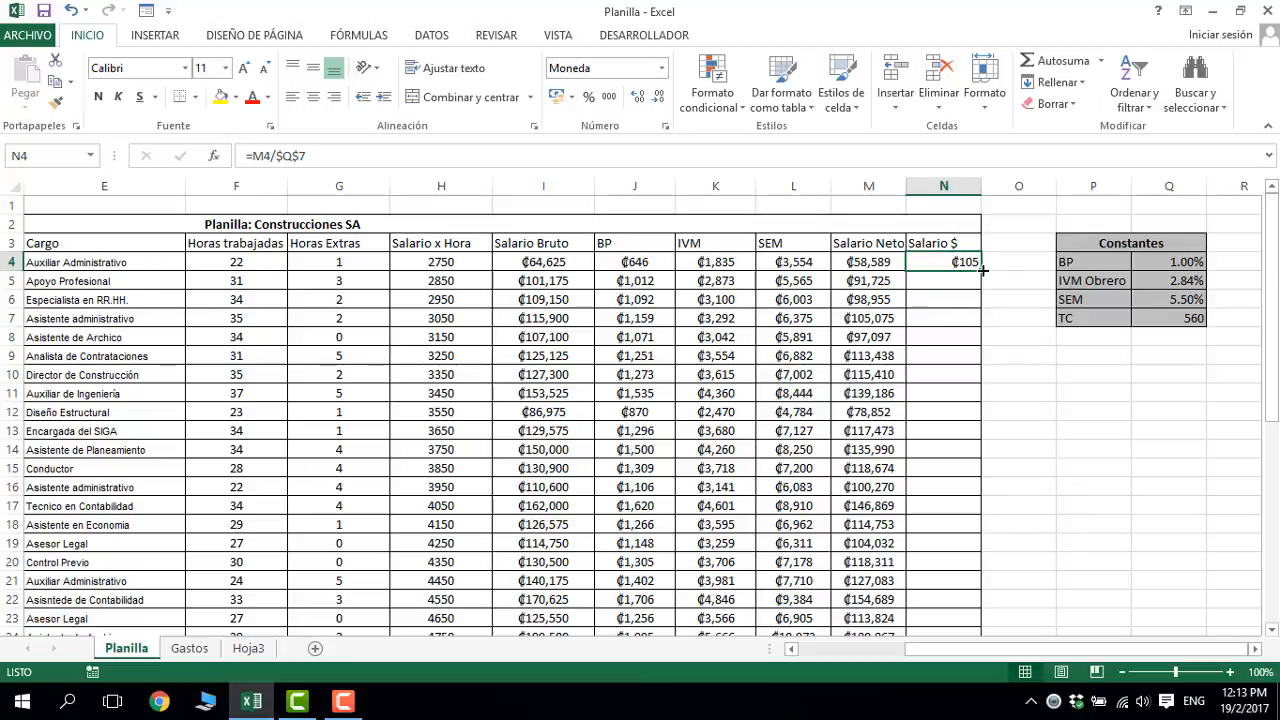
pyautogui.doubleClick(981, 268)
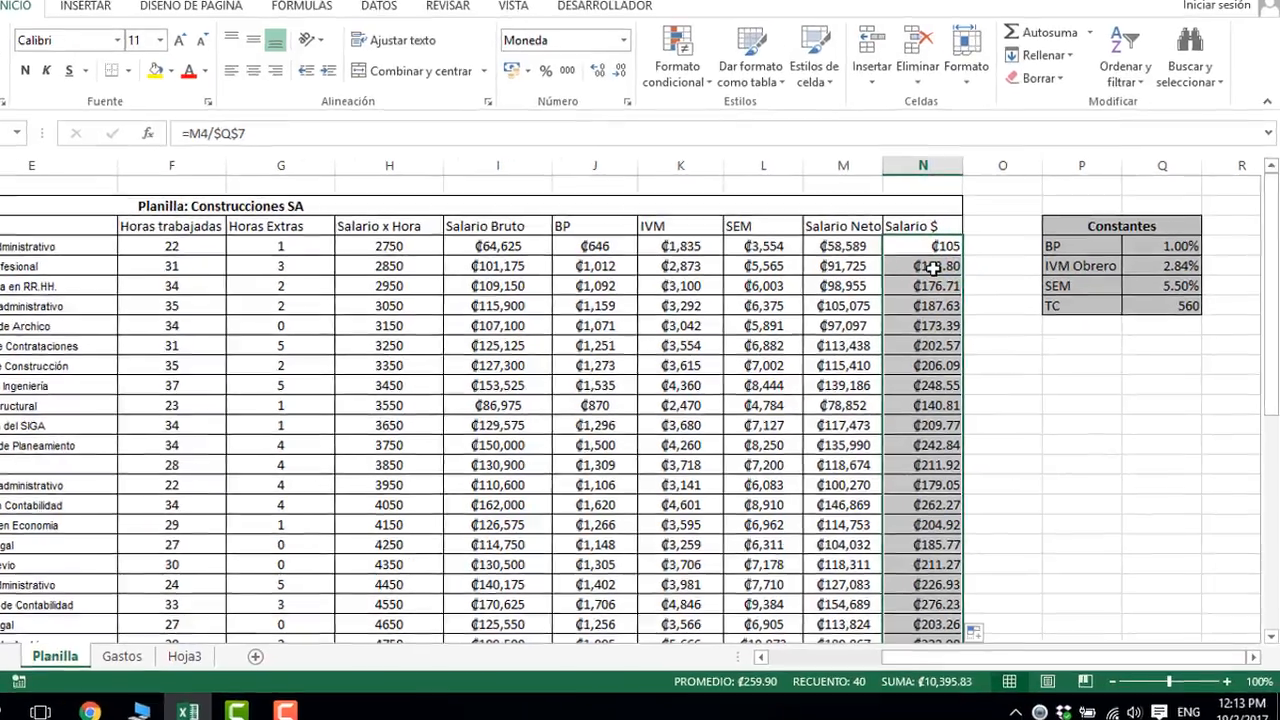
# - Format the Salario $ values as Moneda with the $ Inglés (Estados Unidos) symbol and 2 decimals, and center them
pyautogui.rightClick(930, 267)
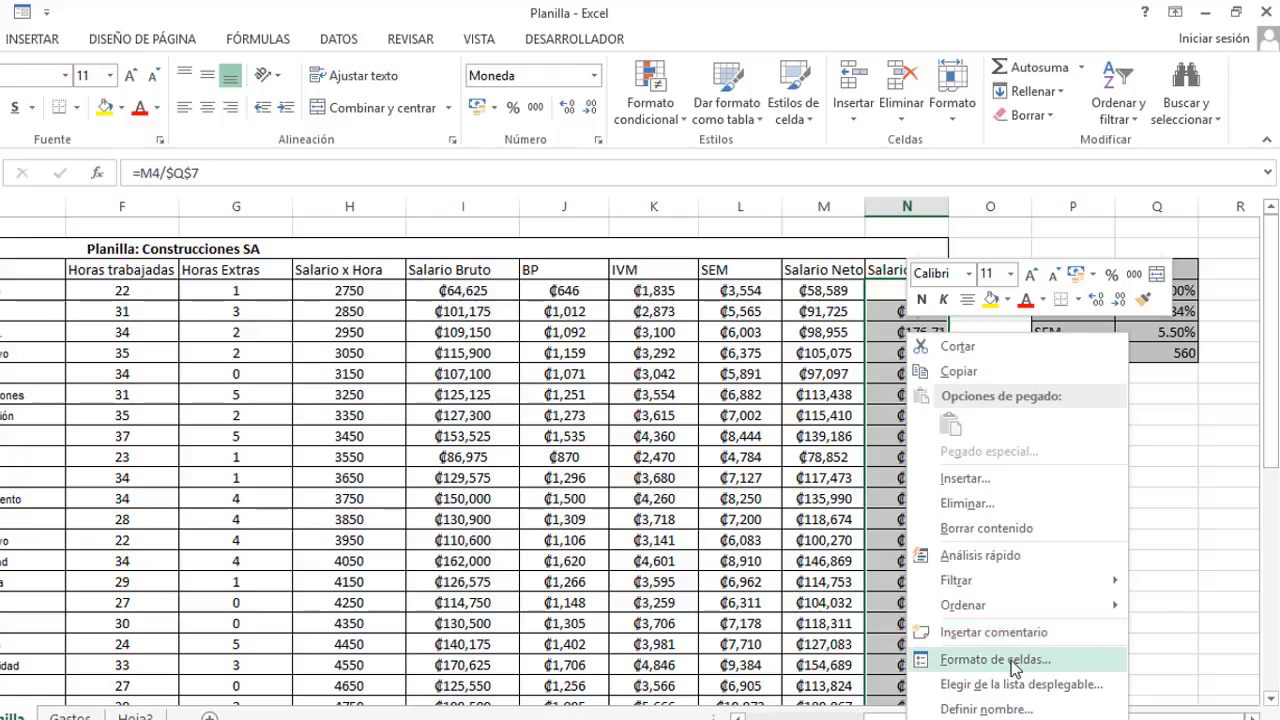
pyautogui.click(1015, 604)
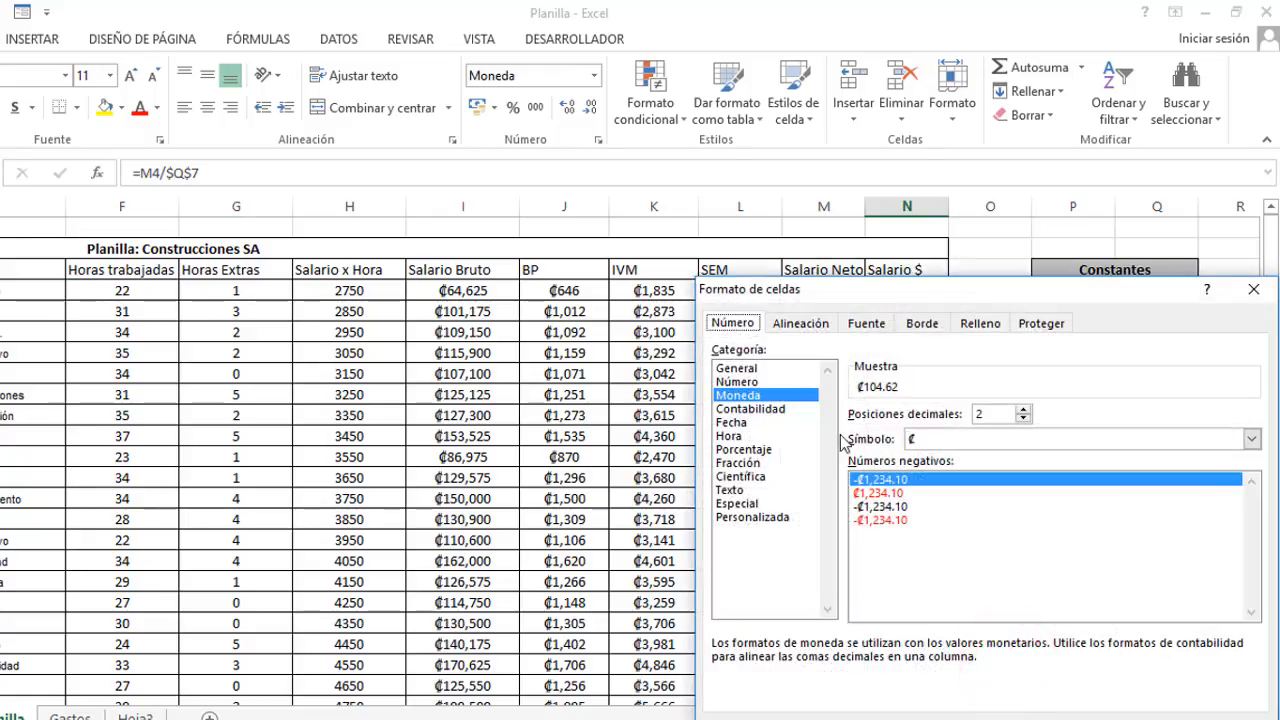
pyautogui.click(932, 429)
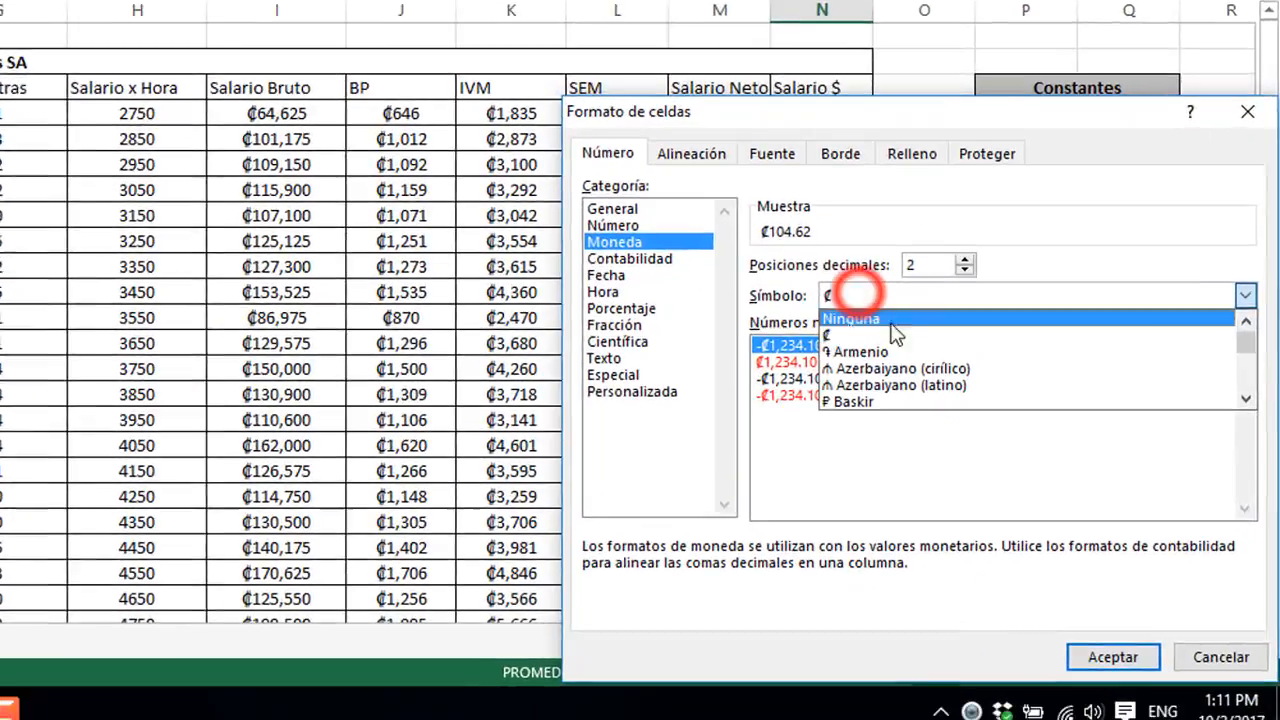
pyautogui.scroll(-8, 893, 325)
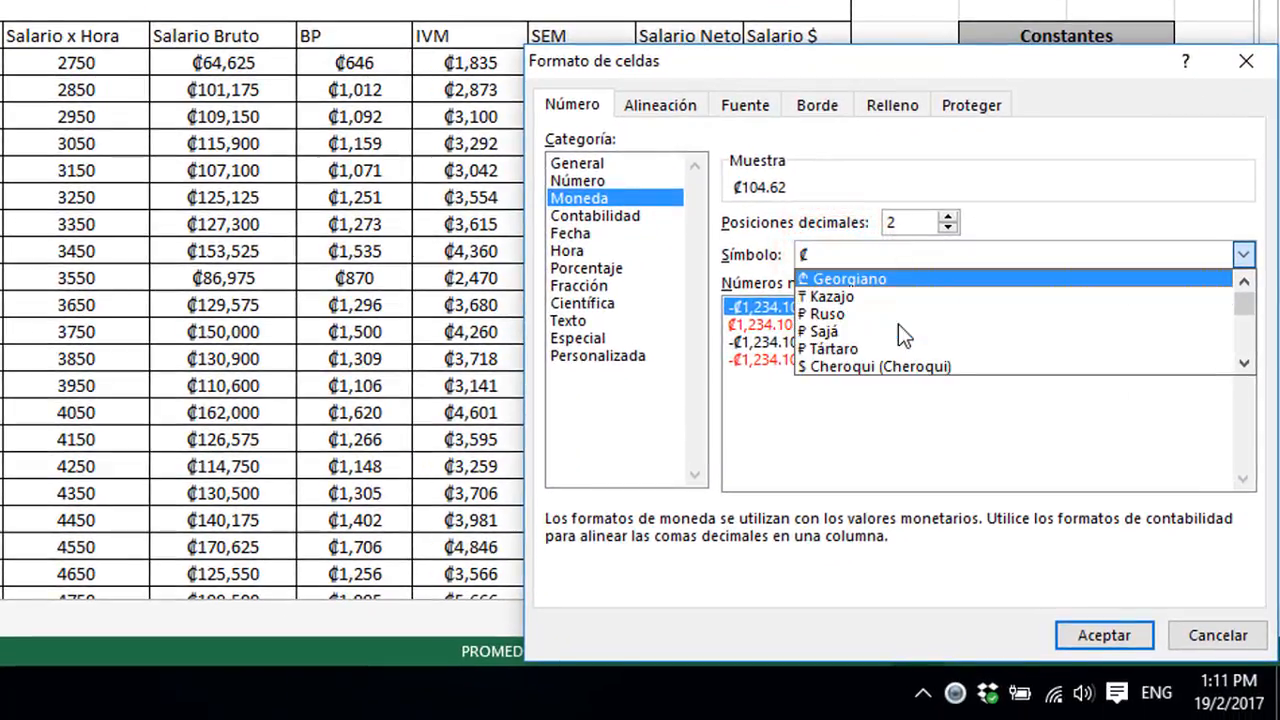
pyautogui.scroll(-4, 902, 327)
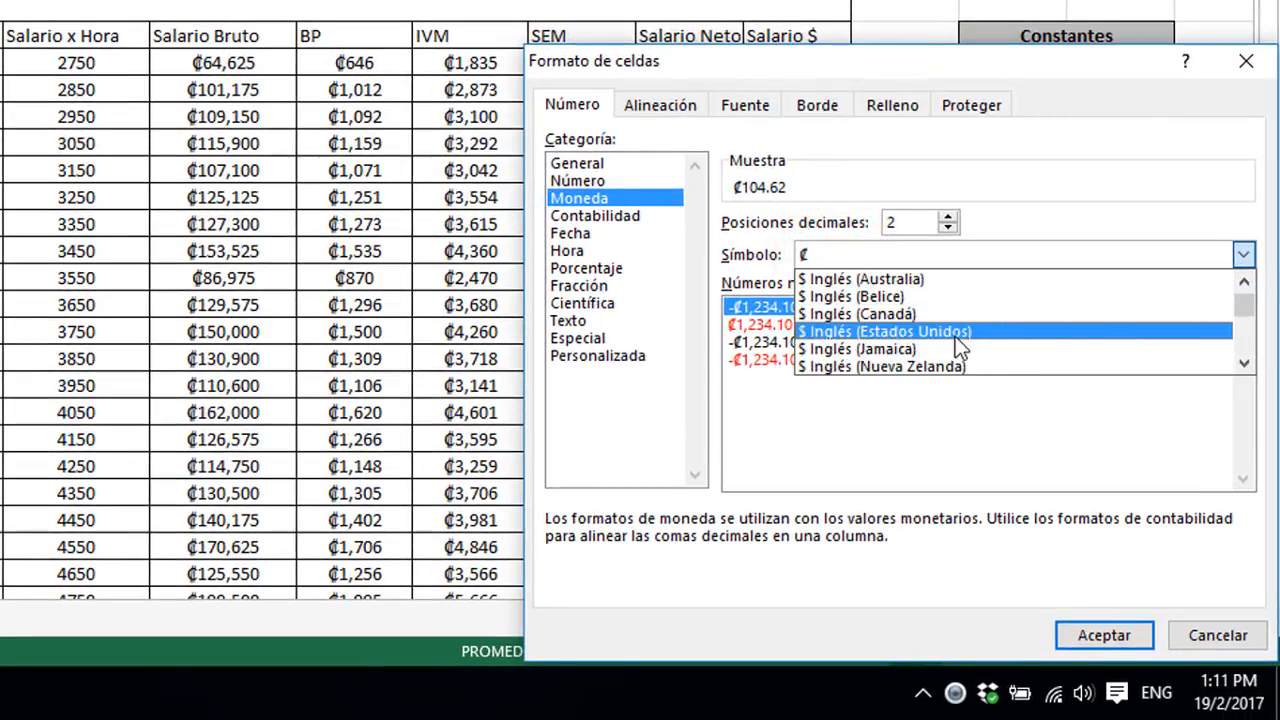
pyautogui.scroll(-2, 960, 340)
pyautogui.scroll(1, 957, 333)
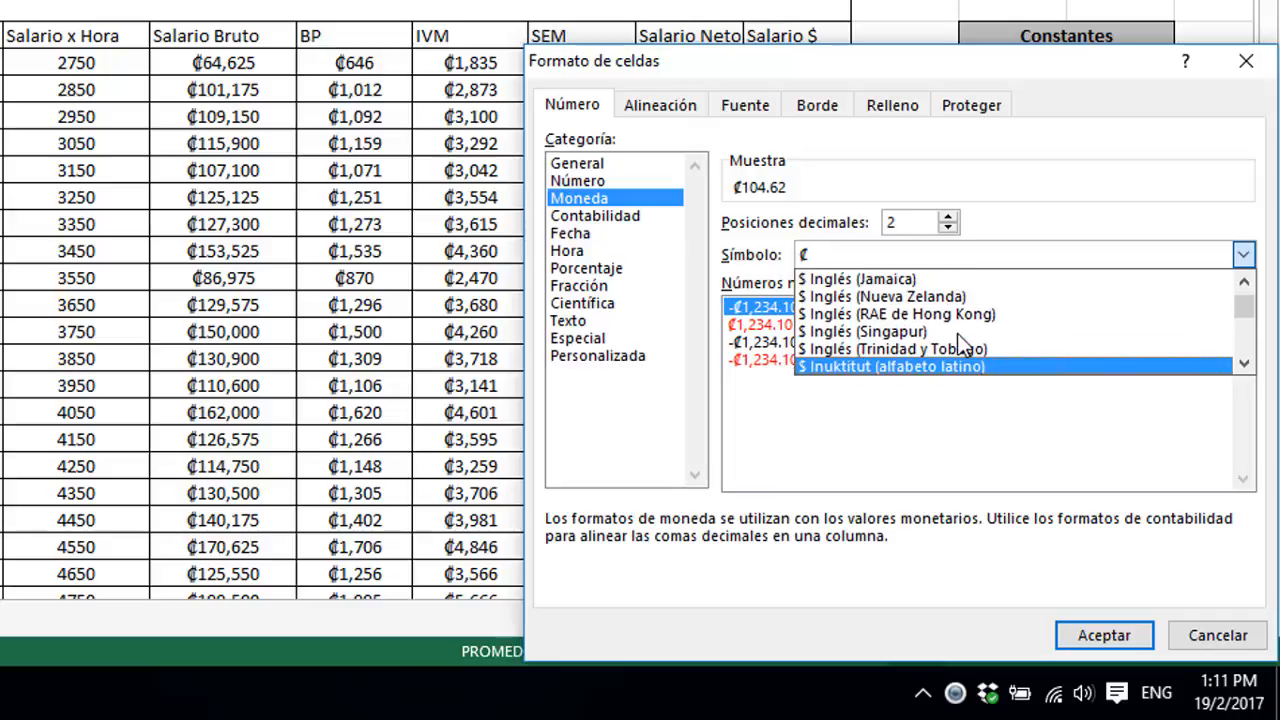
pyautogui.scroll(2, 957, 333)
pyautogui.click(1100, 297)
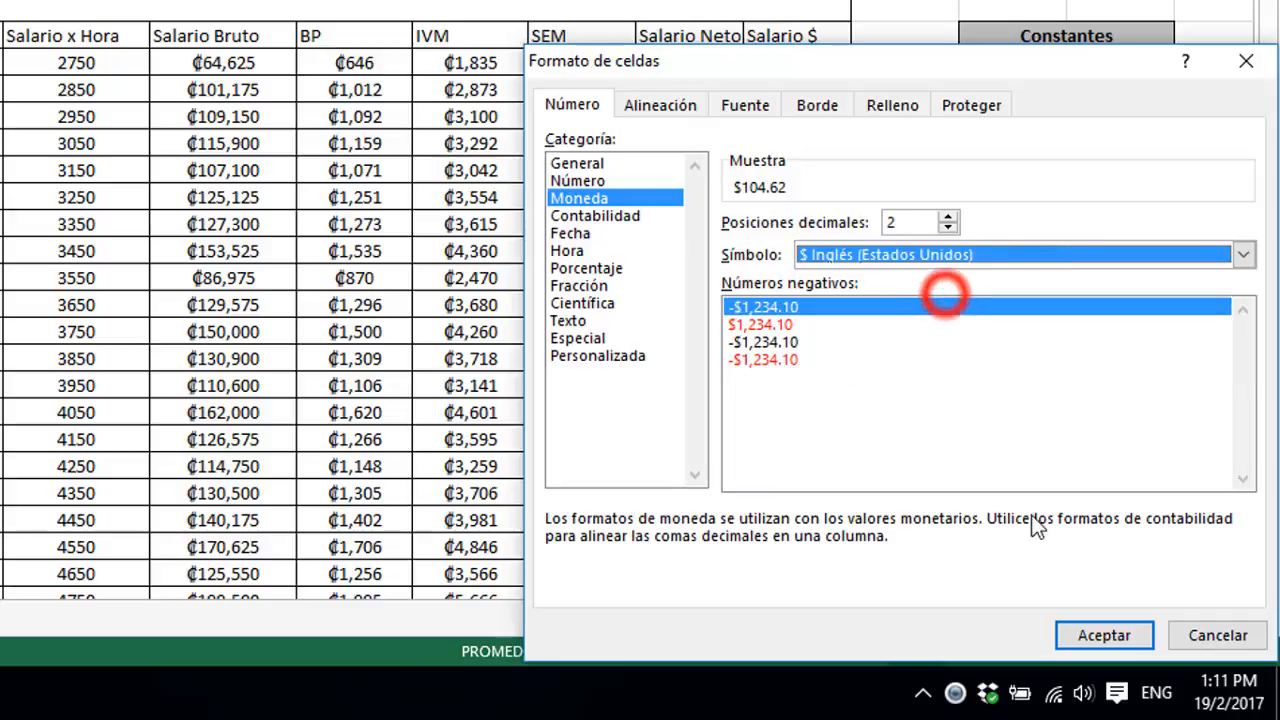
pyautogui.click(1090, 628)
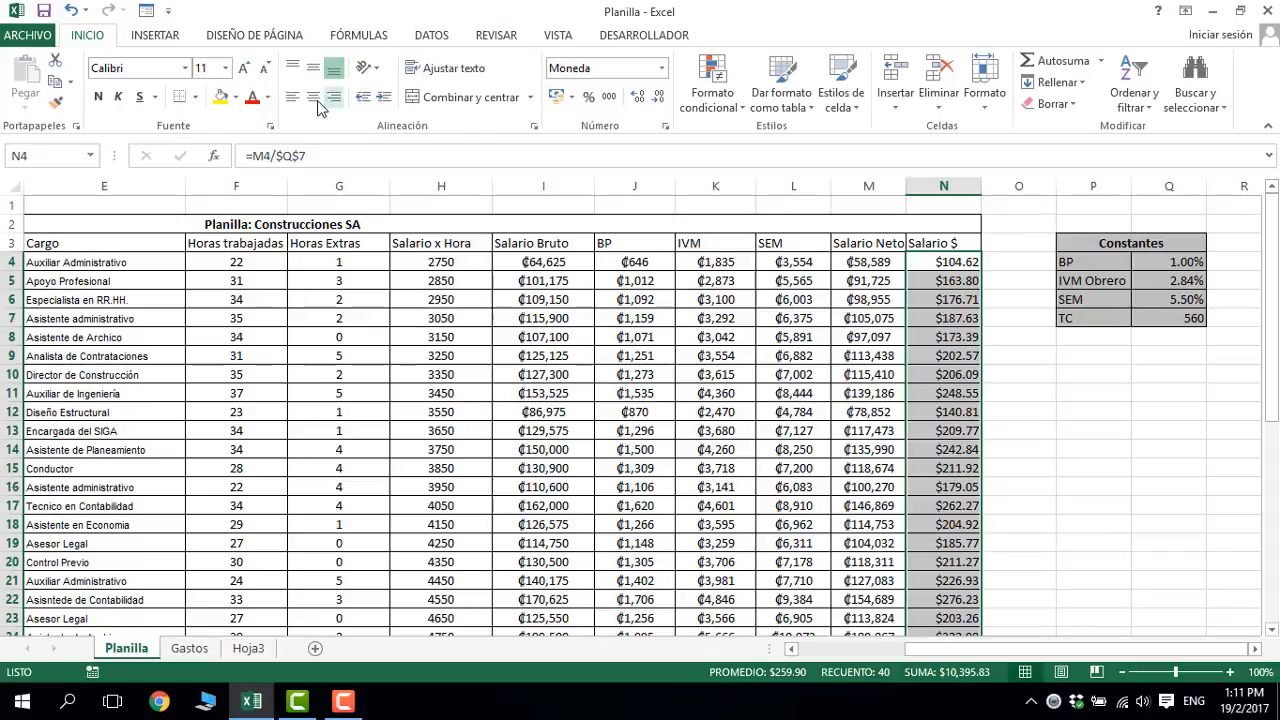
pyautogui.click(313, 97)
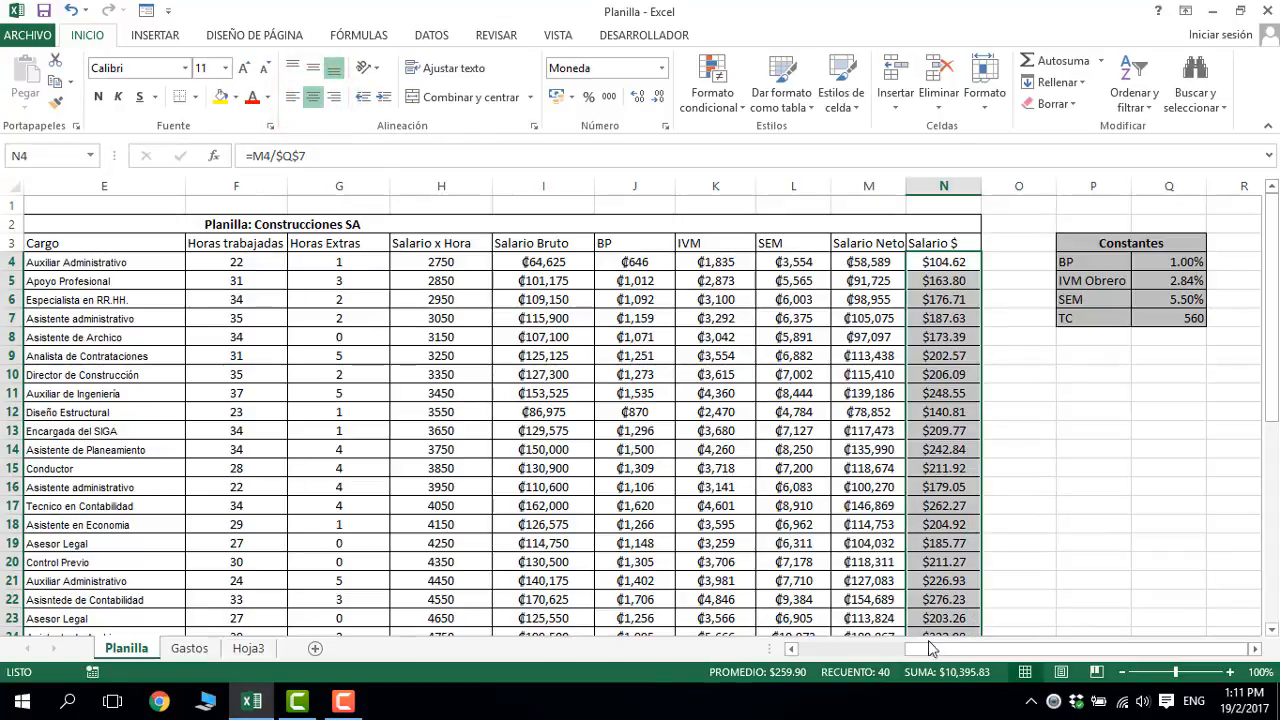
# - Sort the whole payroll range, including its headers, by the values of Salario $ with the criterion De mayor a menor
pyautogui.moveTo(930, 648); pyautogui.dragTo(797, 648)
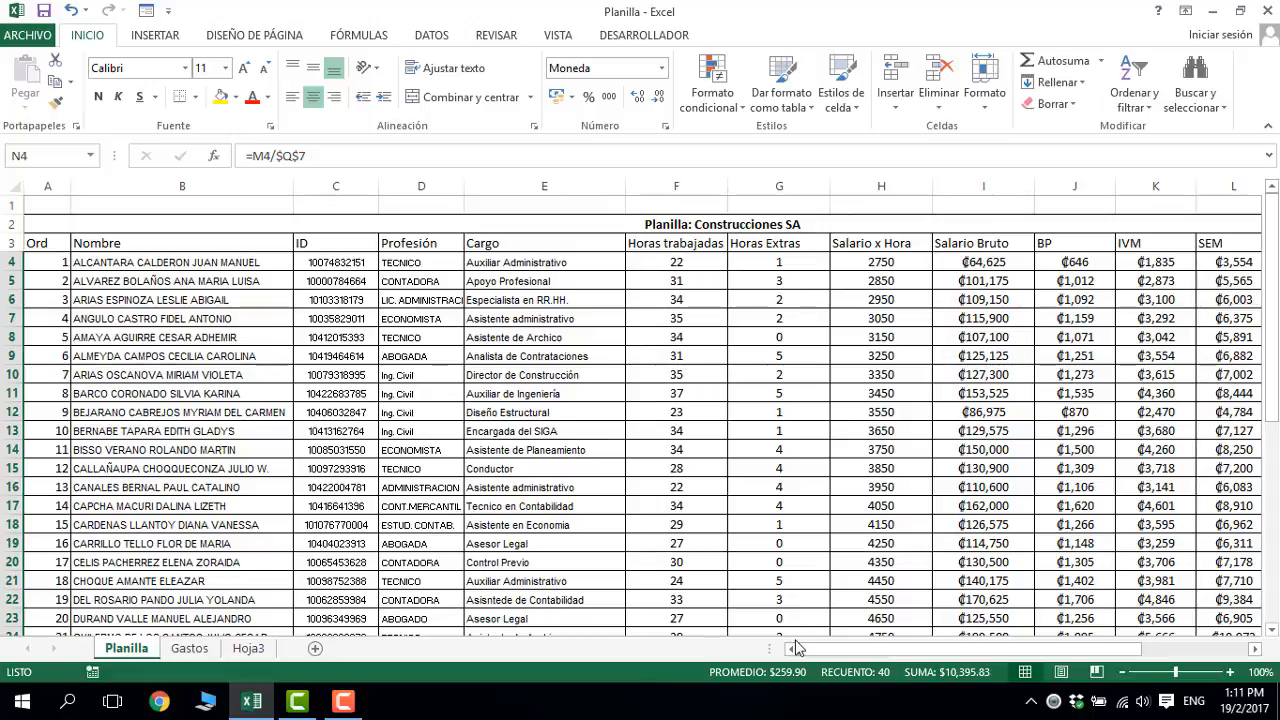
pyautogui.moveTo(797, 648); pyautogui.dragTo(930, 645)
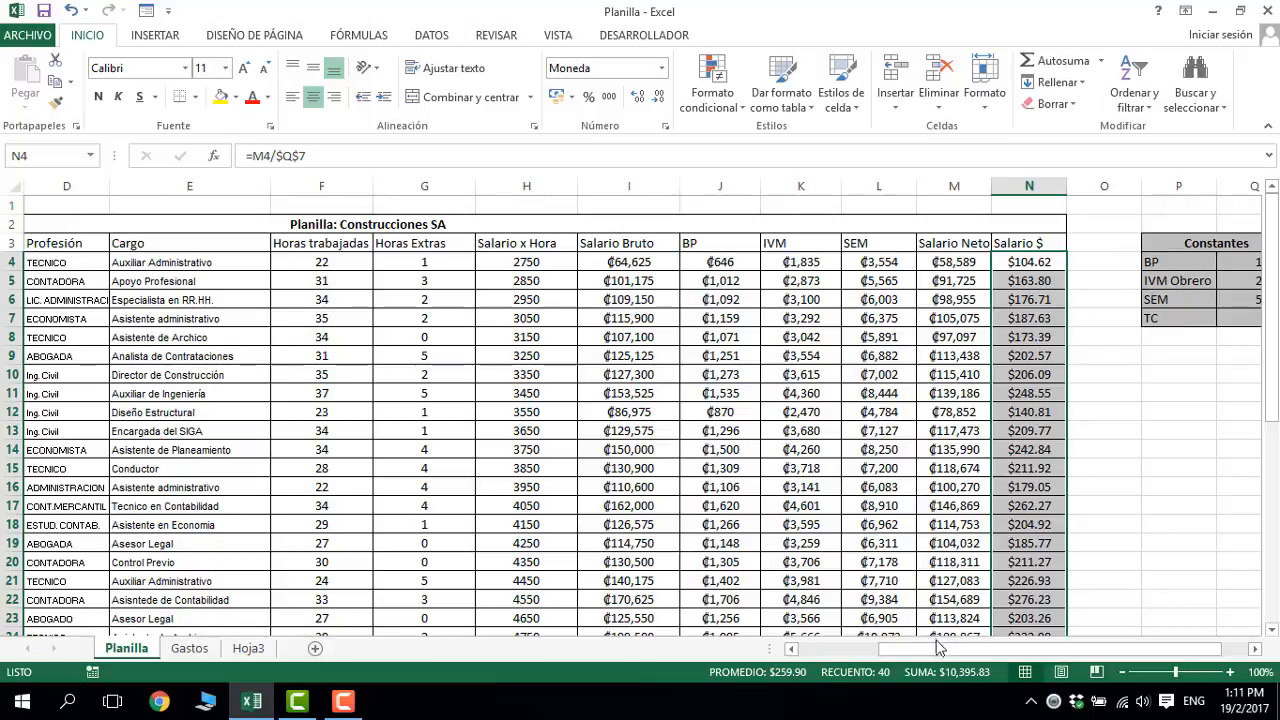
pyautogui.moveTo(940, 648); pyautogui.dragTo(826, 663)
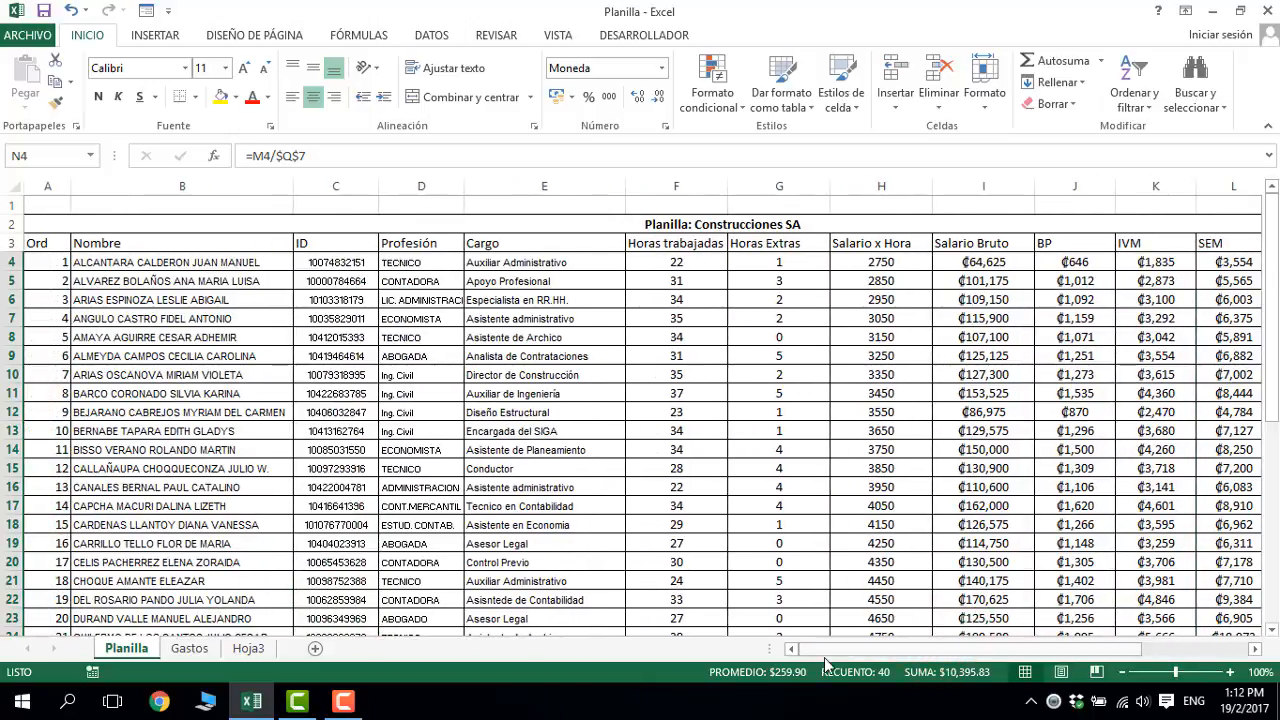
pyautogui.moveTo(40, 246); pyautogui.dragTo(1122, 608)
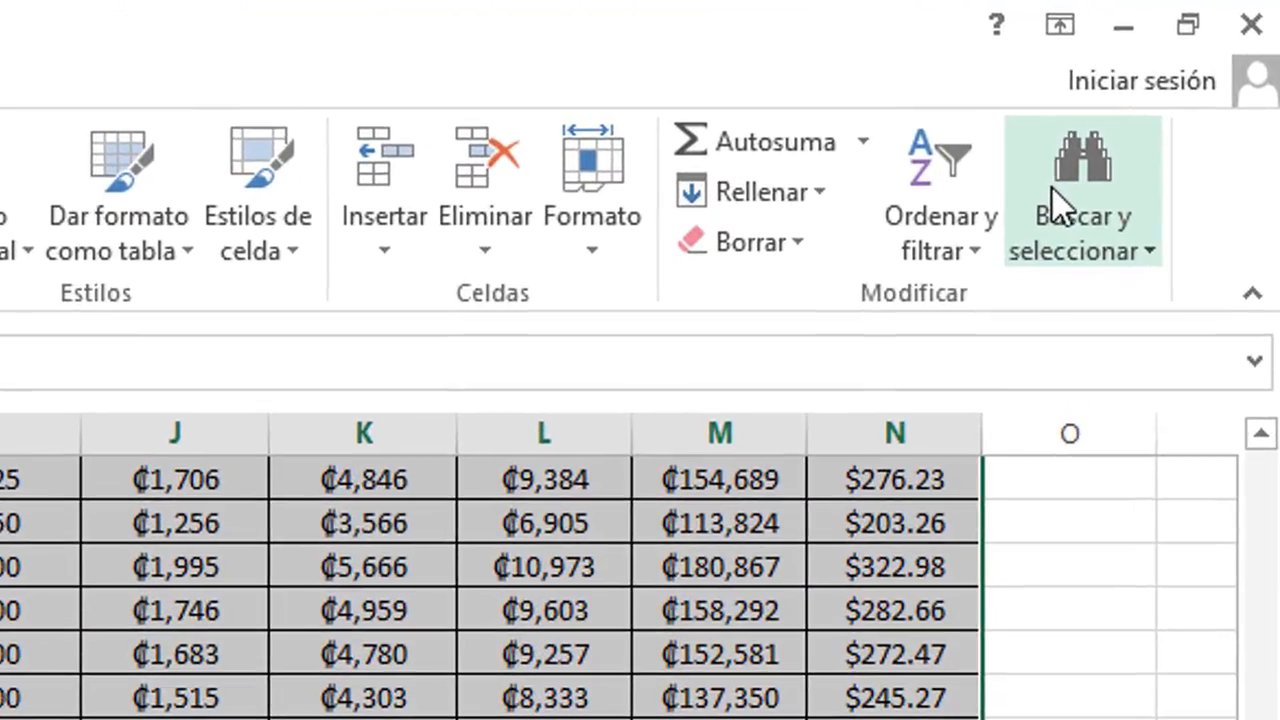
pyautogui.click(906, 185)
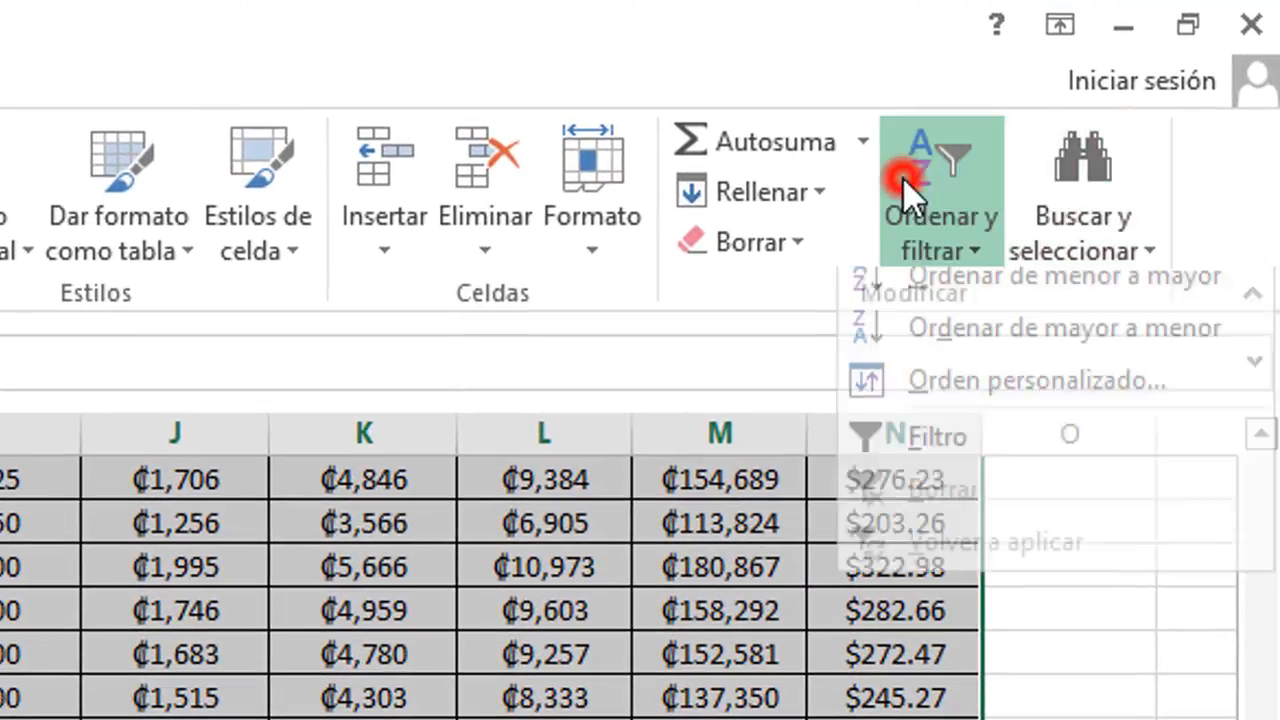
pyautogui.click(940, 404)
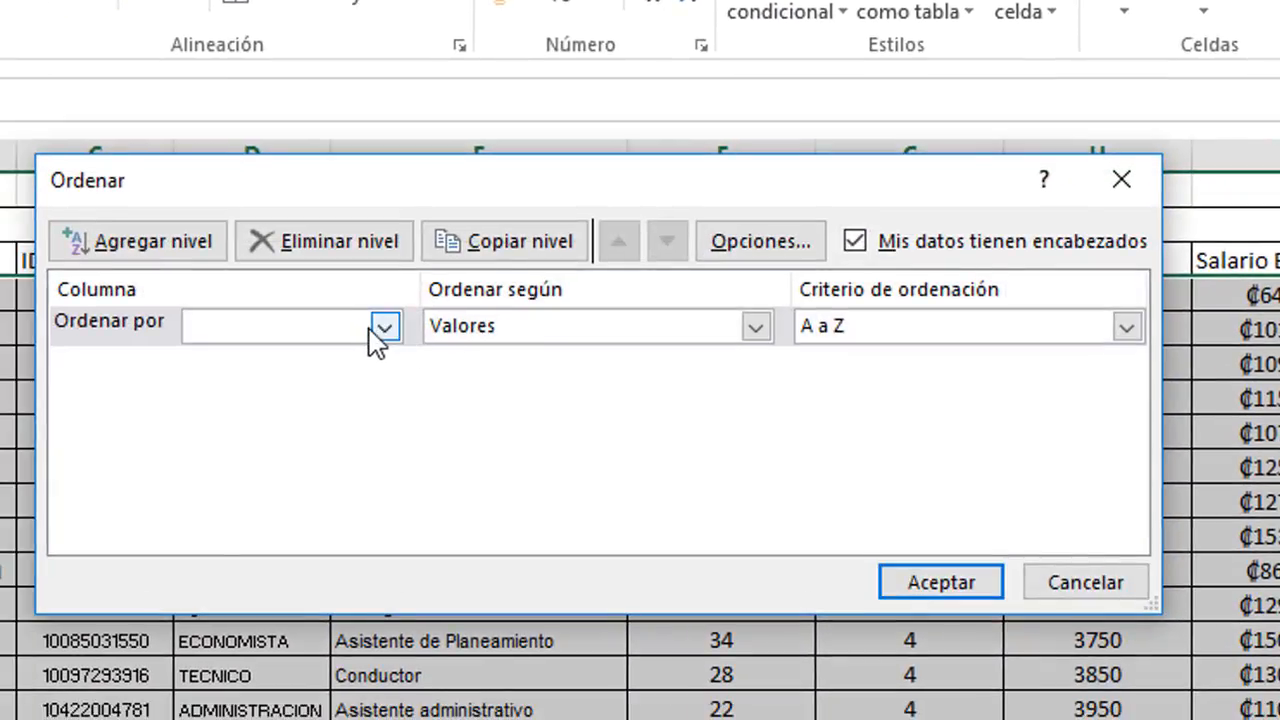
pyautogui.click(372, 328)
pyautogui.moveTo(390, 425); pyautogui.dragTo(385, 496)
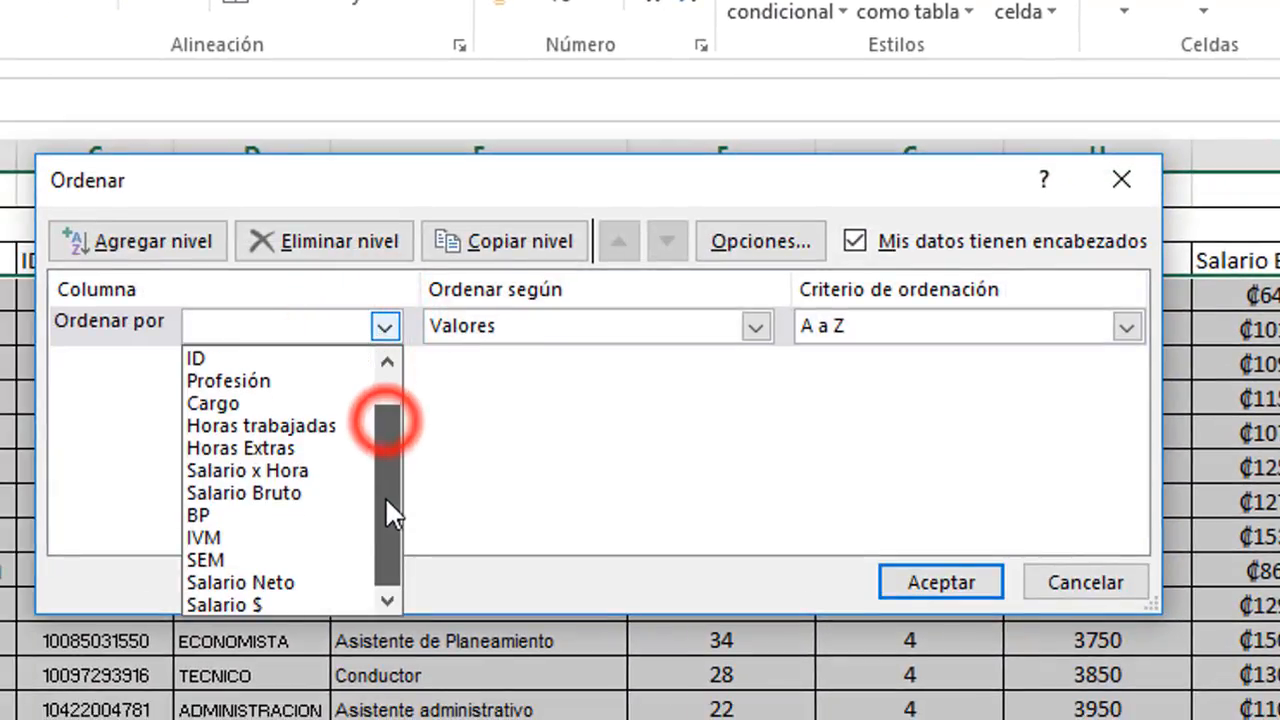
pyautogui.click(278, 603)
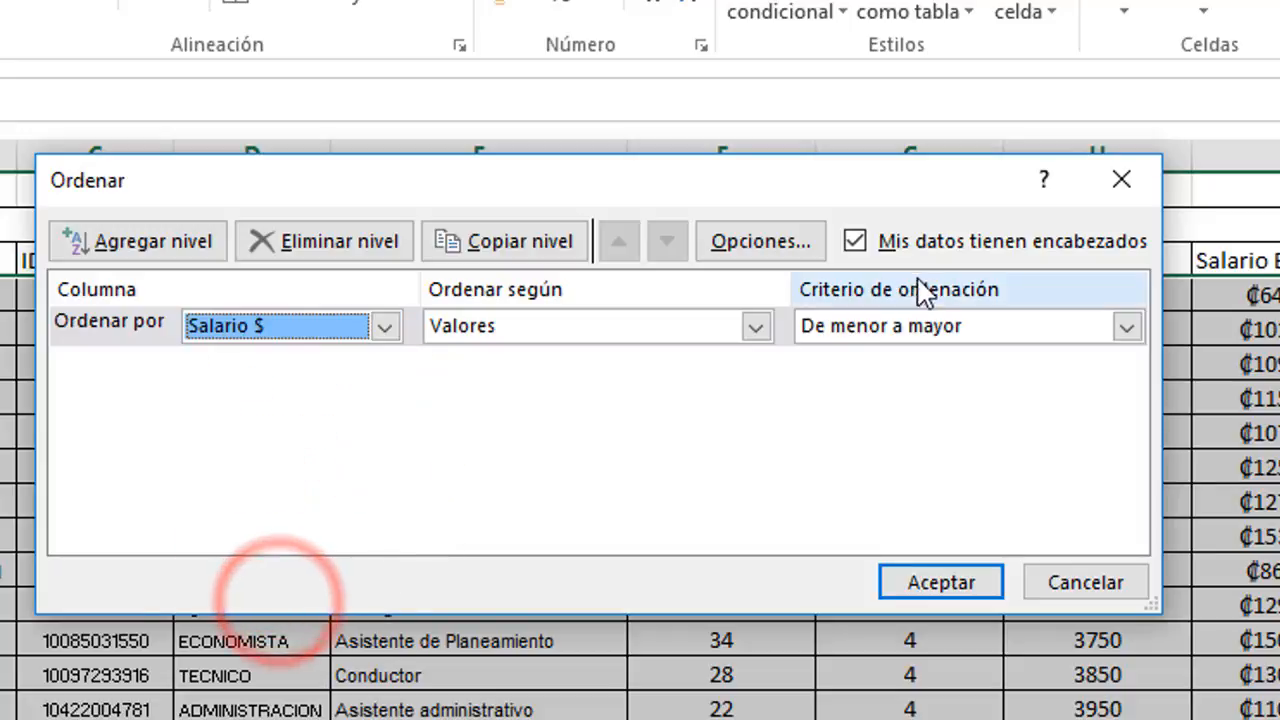
pyautogui.click(903, 330)
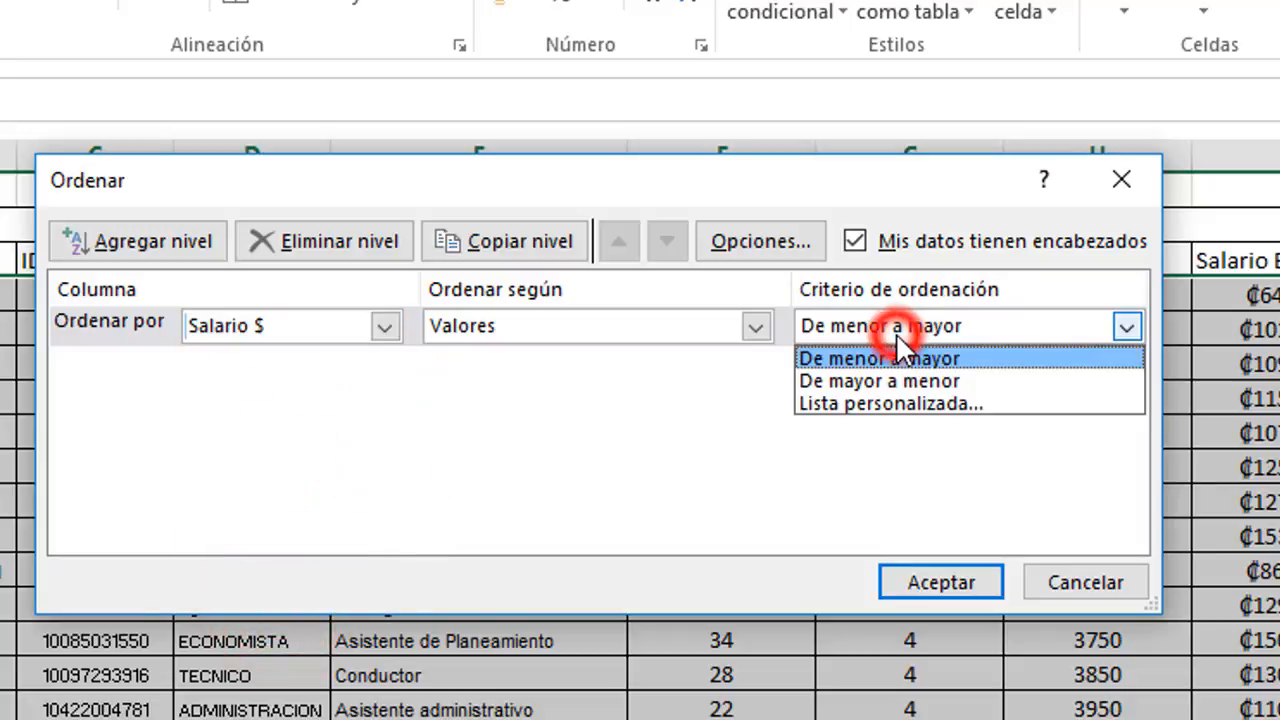
pyautogui.click(891, 385)
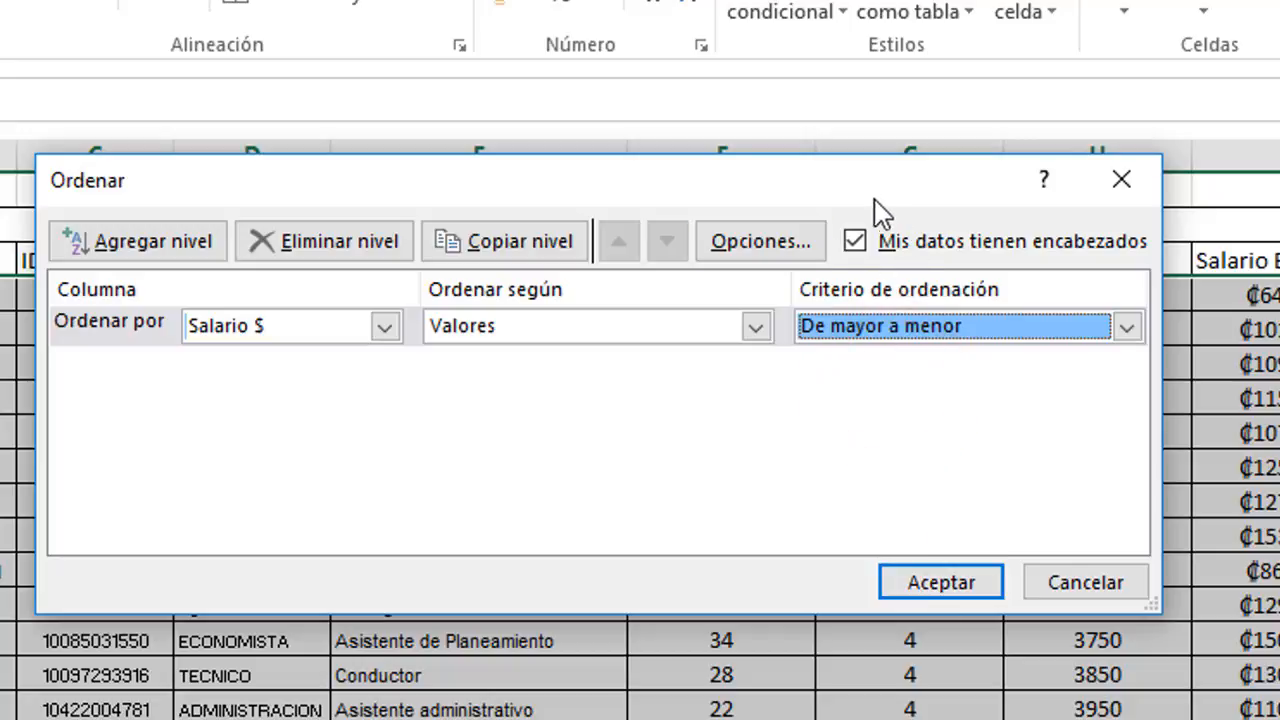
pyautogui.click(903, 595)
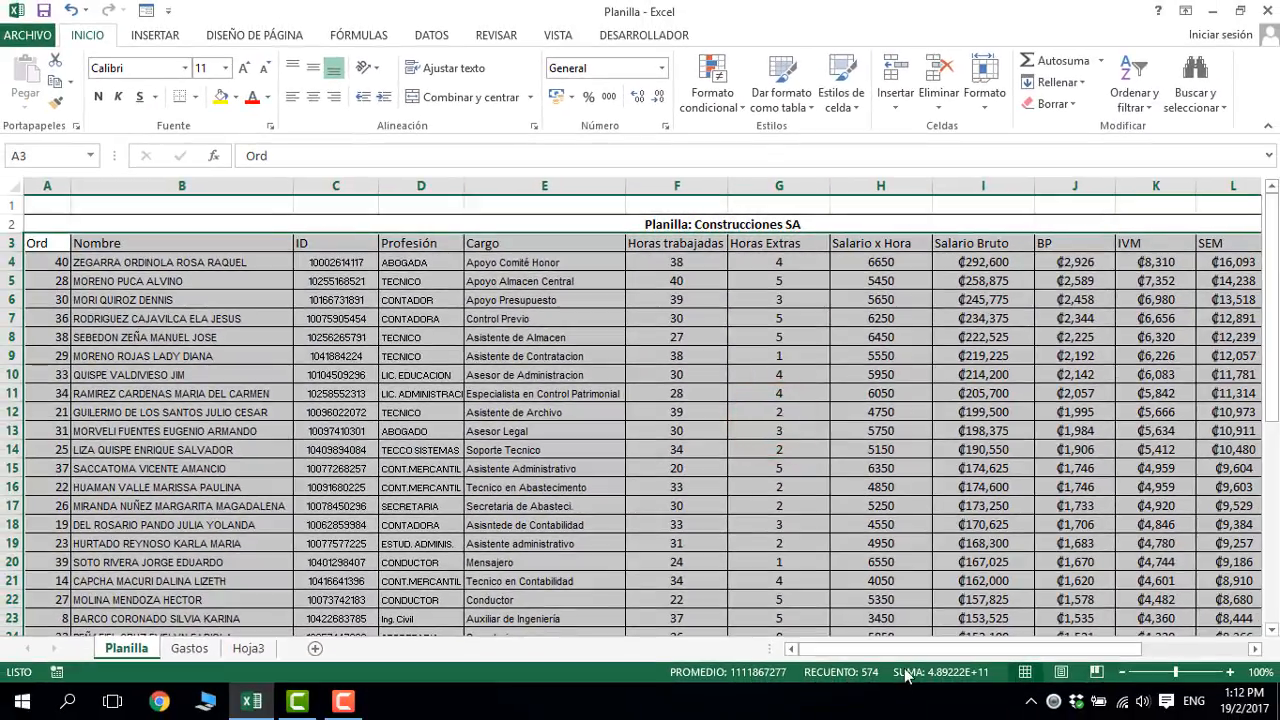
# - Renumber the Ord column consecutively by entering 1 in A4 and 2 in A5 and filling the series down to the last employee
pyautogui.moveTo(915, 653); pyautogui.dragTo(1008, 655)
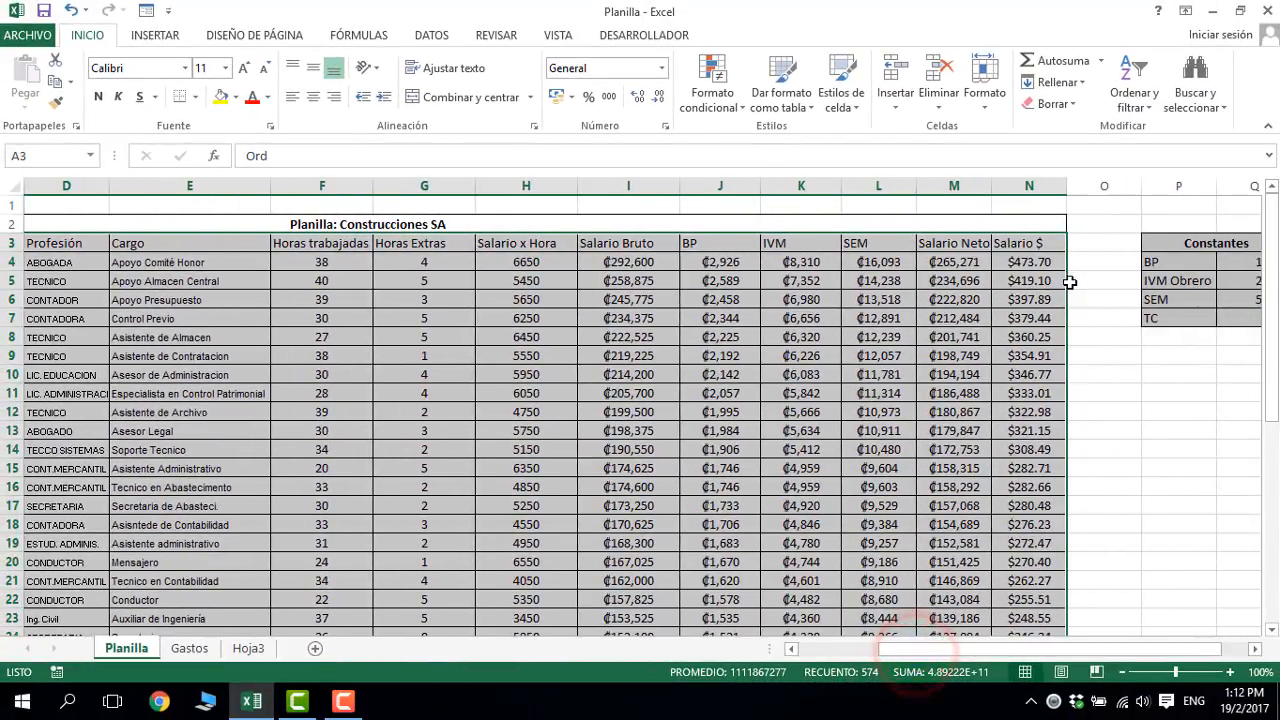
pyautogui.click(1043, 262)
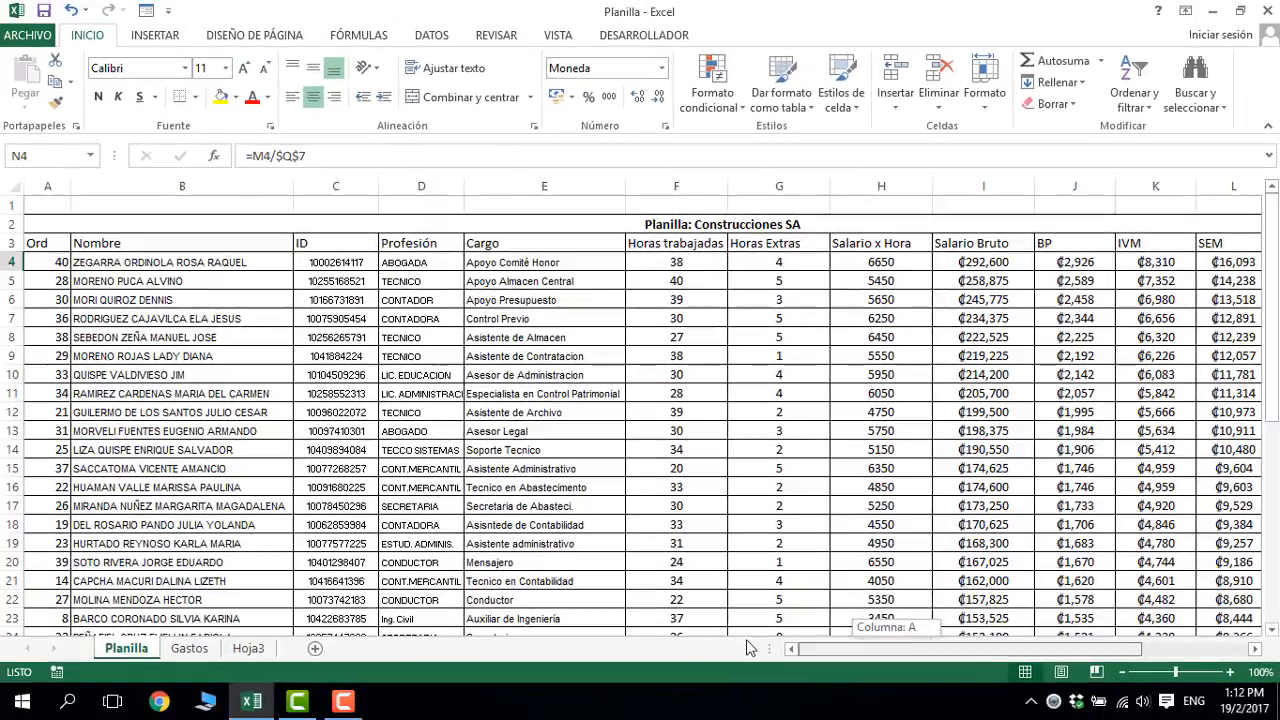
pyautogui.moveTo(750, 648); pyautogui.dragTo(765, 622)
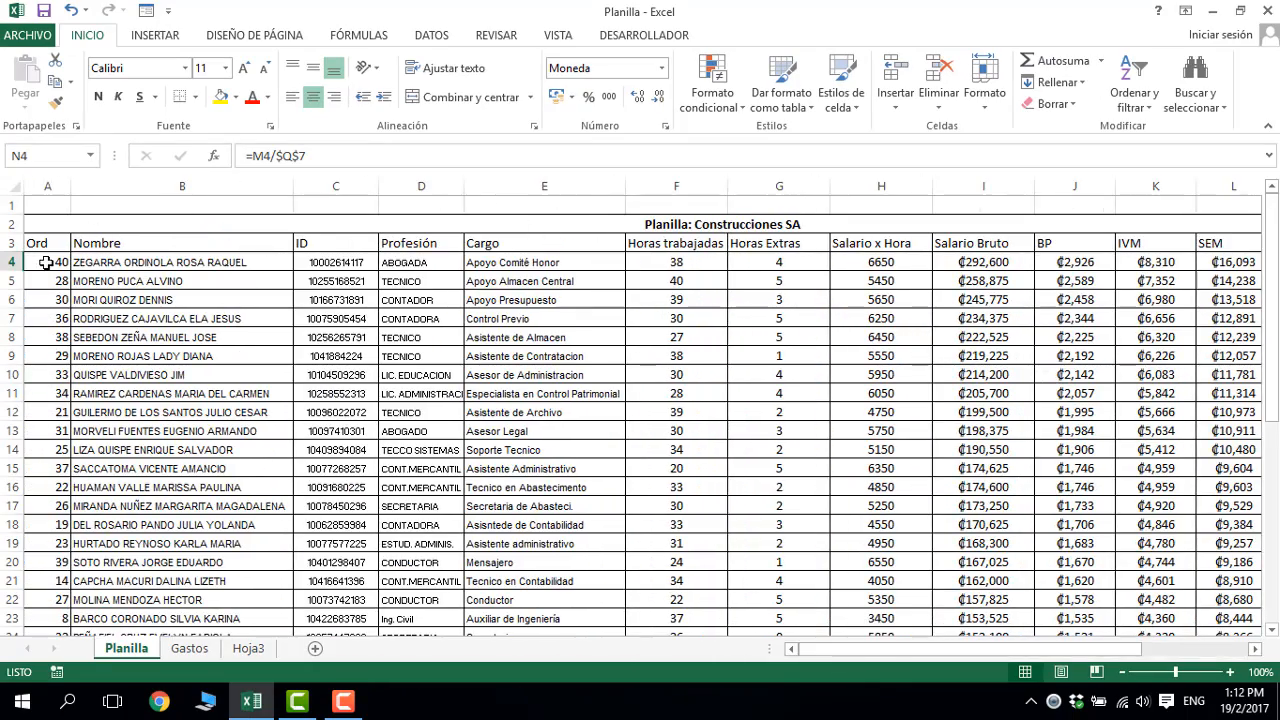
pyautogui.moveTo(46, 262); pyautogui.dragTo(46, 393)
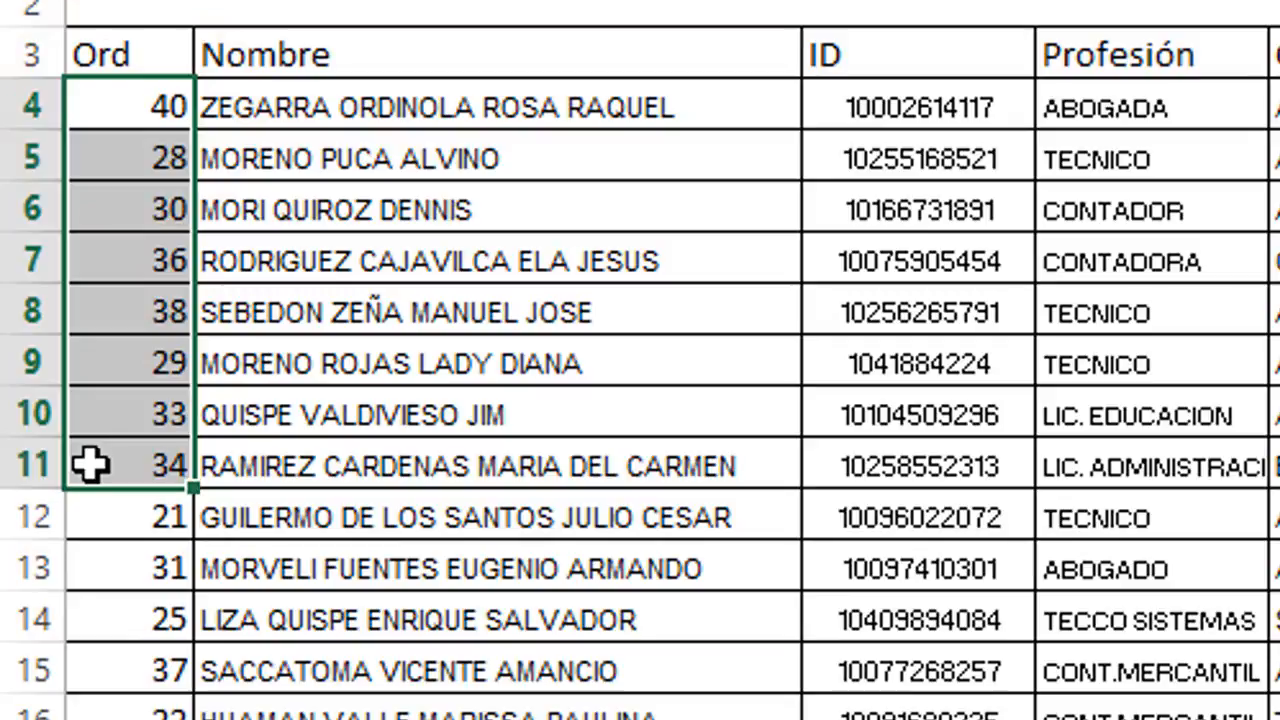
pyautogui.click(178, 91)
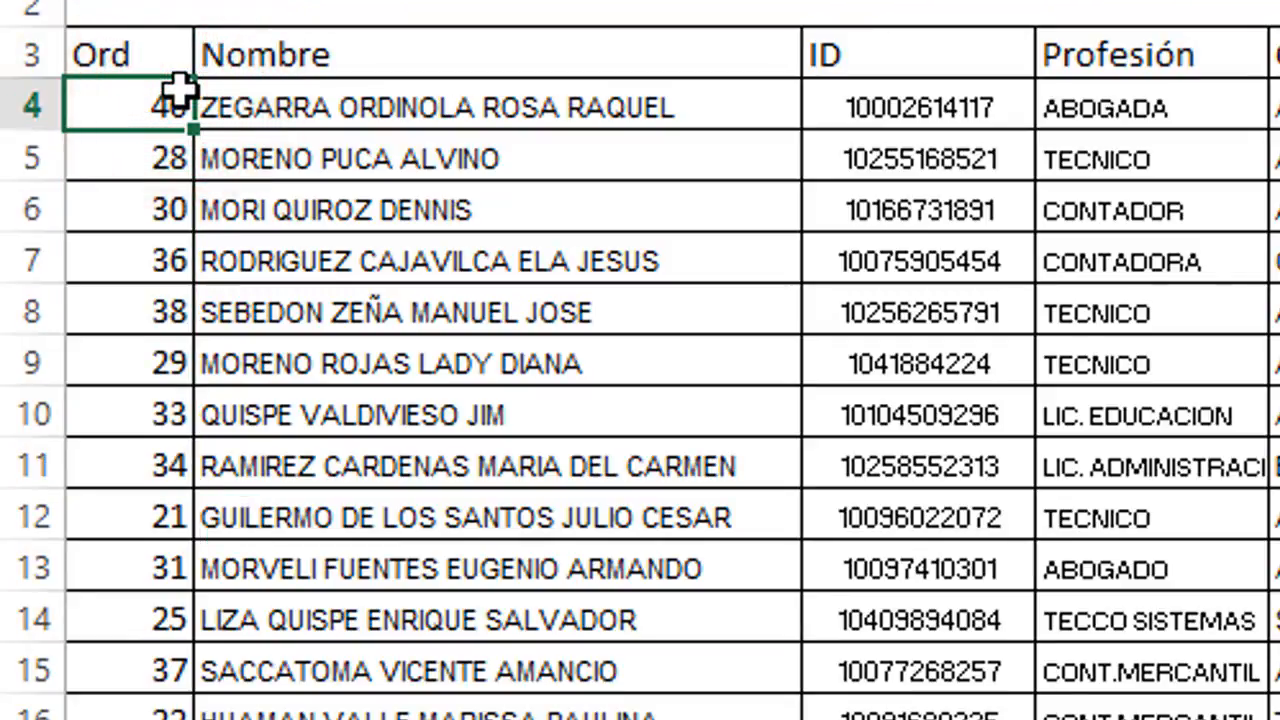
pyautogui.press('Return')
pyautogui.write('2')
pyautogui.press('Return')
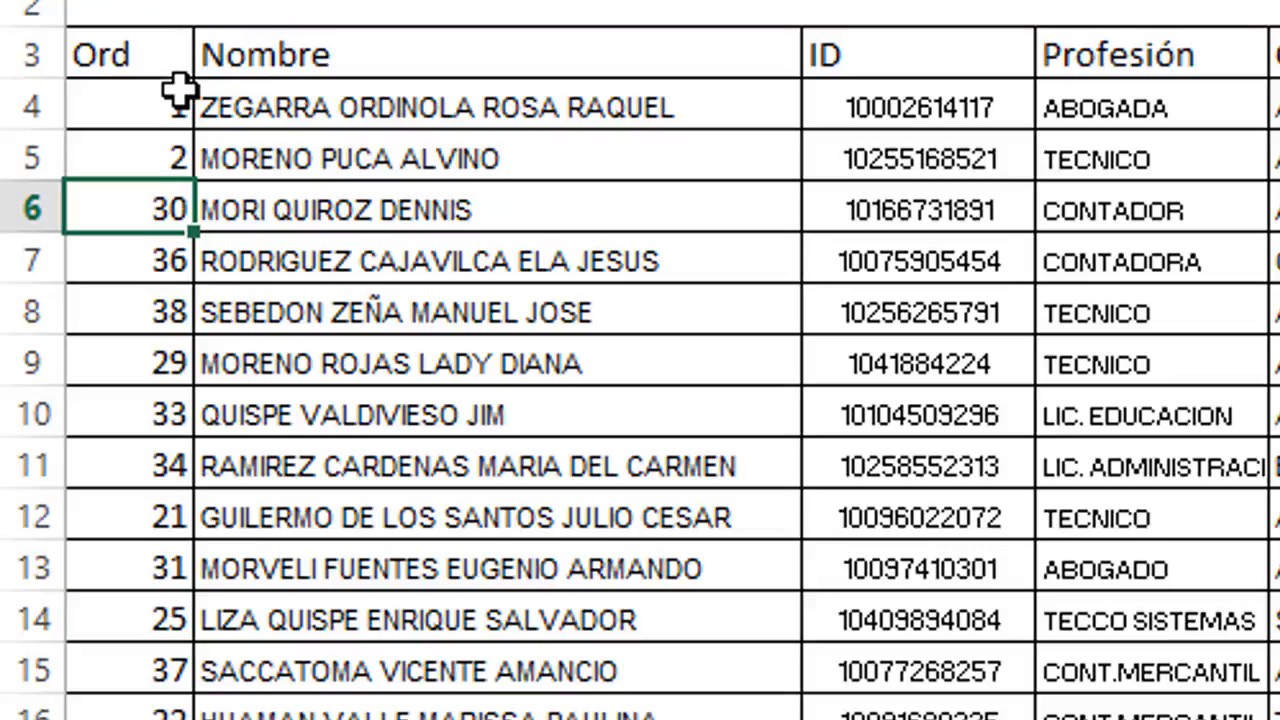
pyautogui.moveTo(140, 98); pyautogui.dragTo(149, 163)
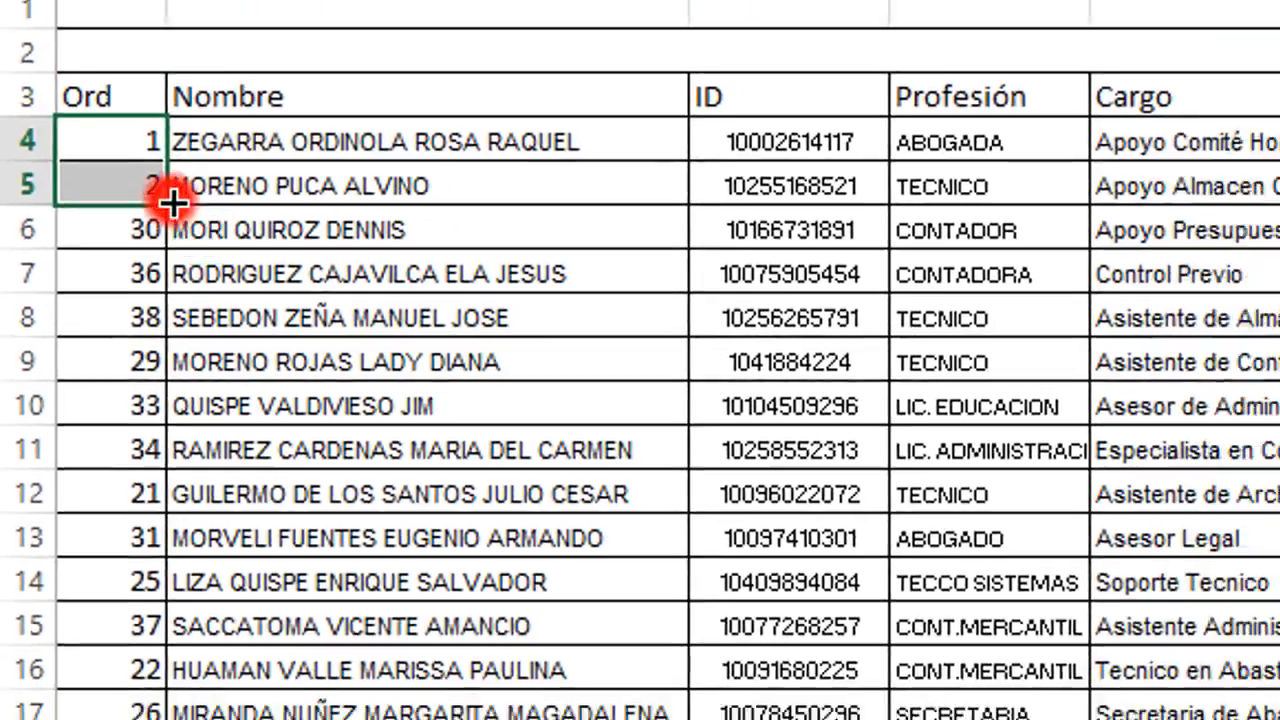
pyautogui.doubleClick(168, 205)
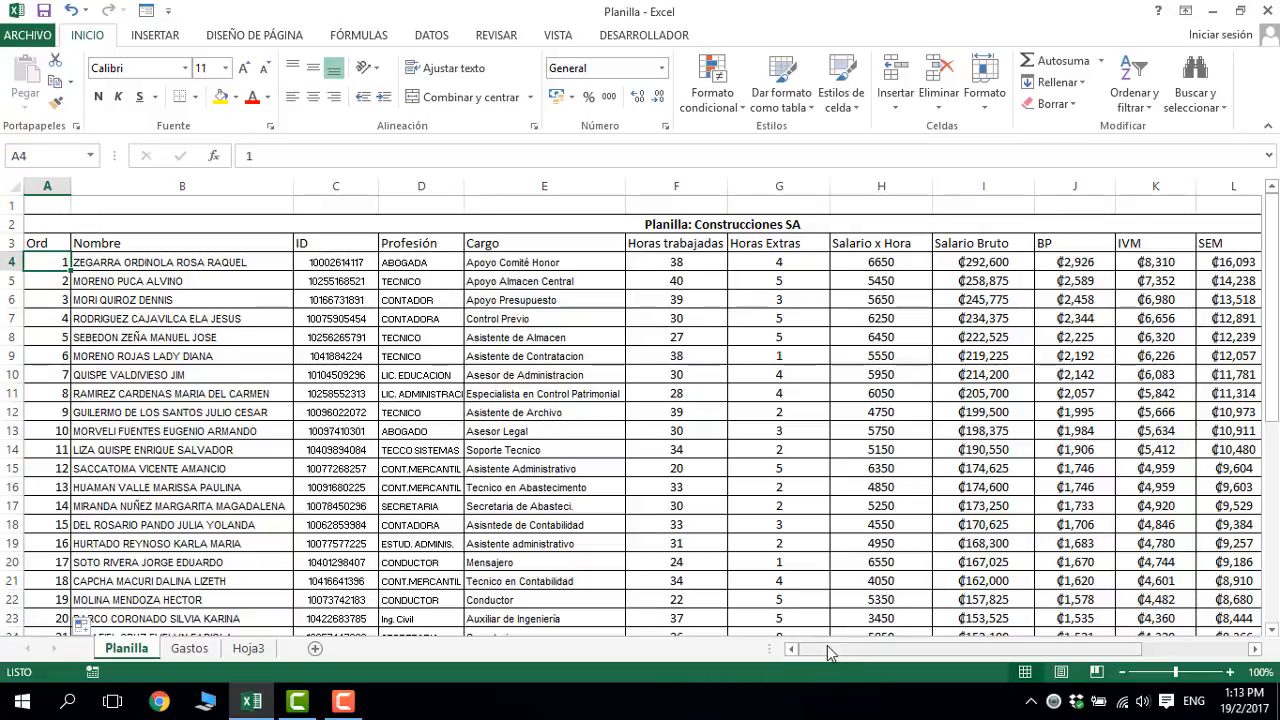
# - Format the range A3:N43 as a table with headers, using the black and grey Claro style with gridlines
pyautogui.moveTo(833, 650); pyautogui.dragTo(884, 654)
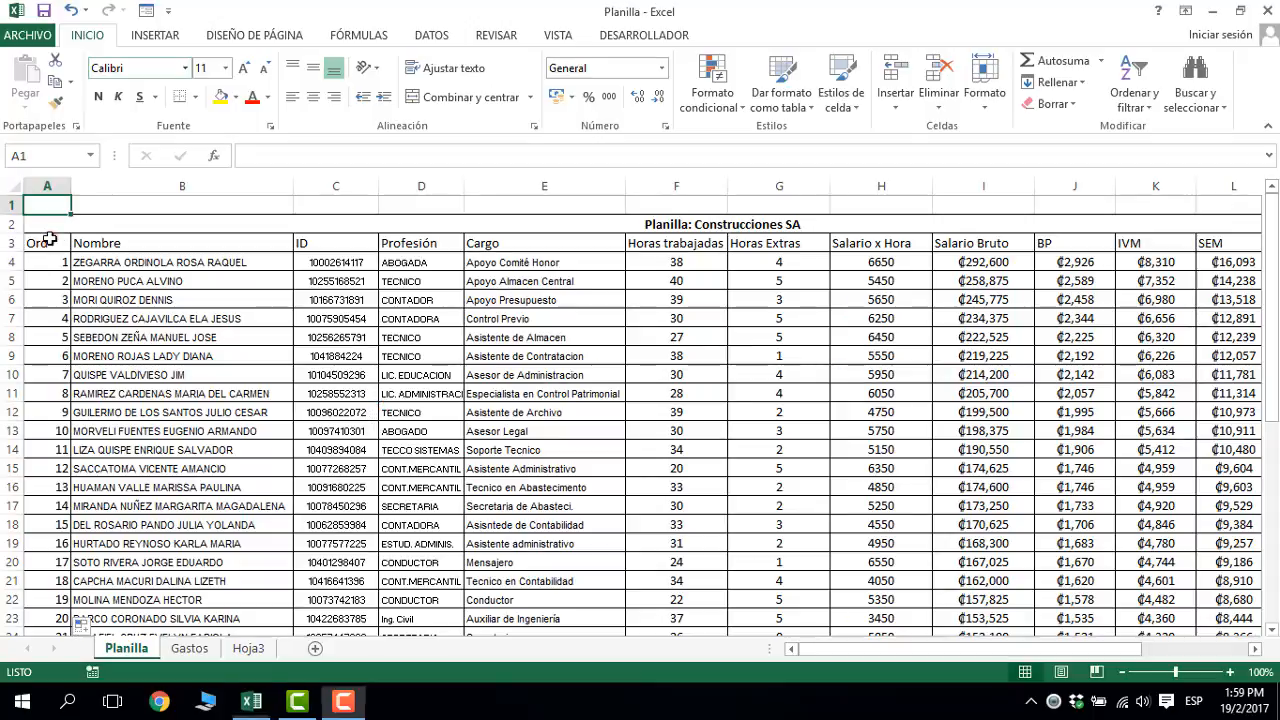
pyautogui.moveTo(47, 242); pyautogui.dragTo(1118, 603)
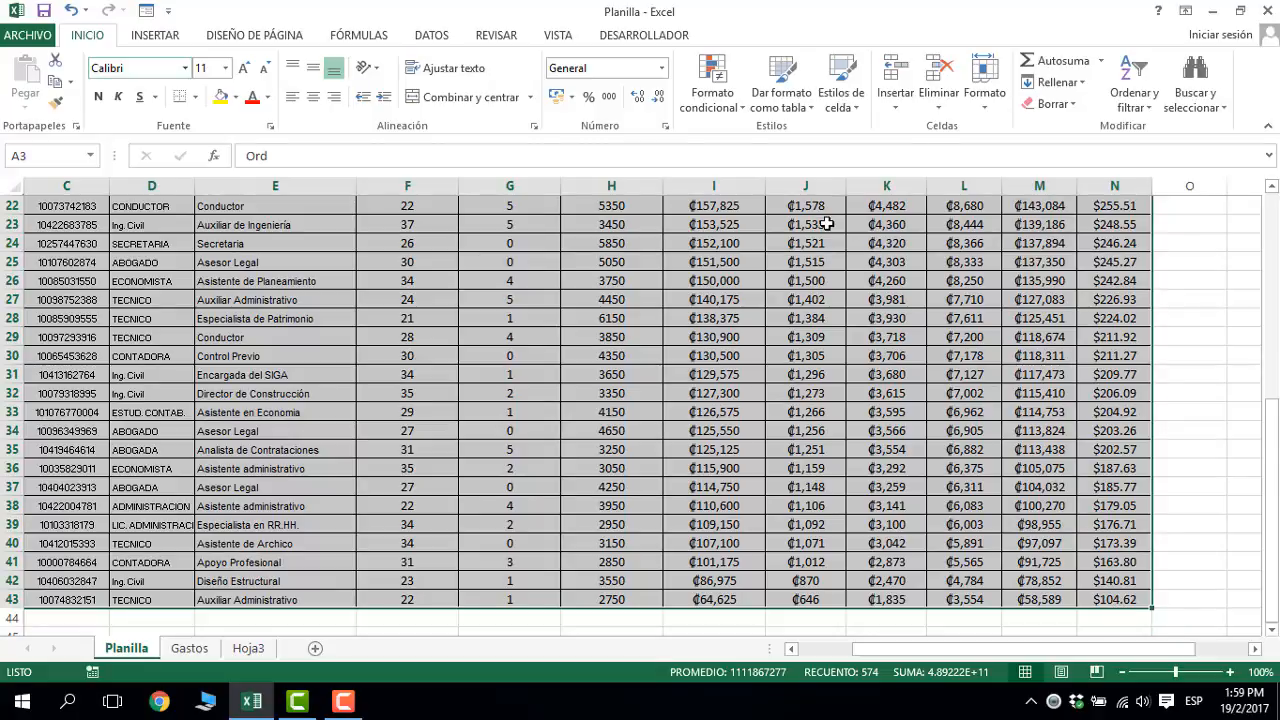
pyautogui.click(785, 105)
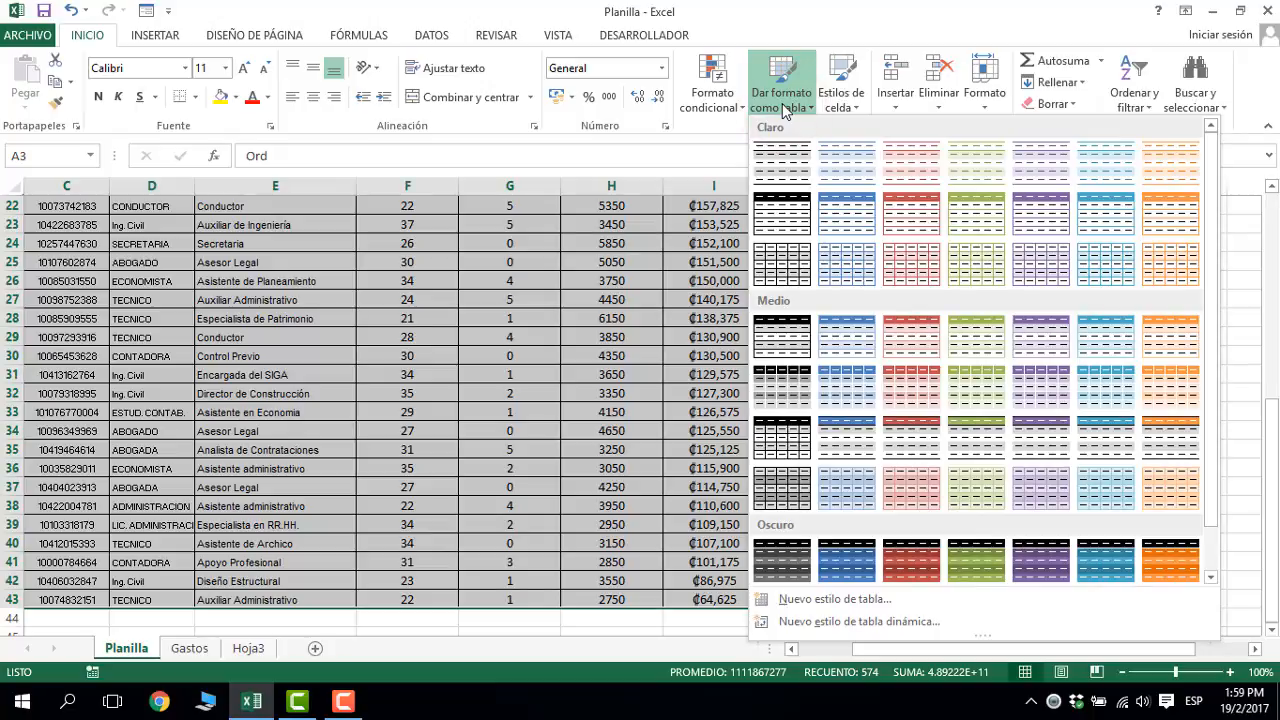
pyautogui.click(792, 262)
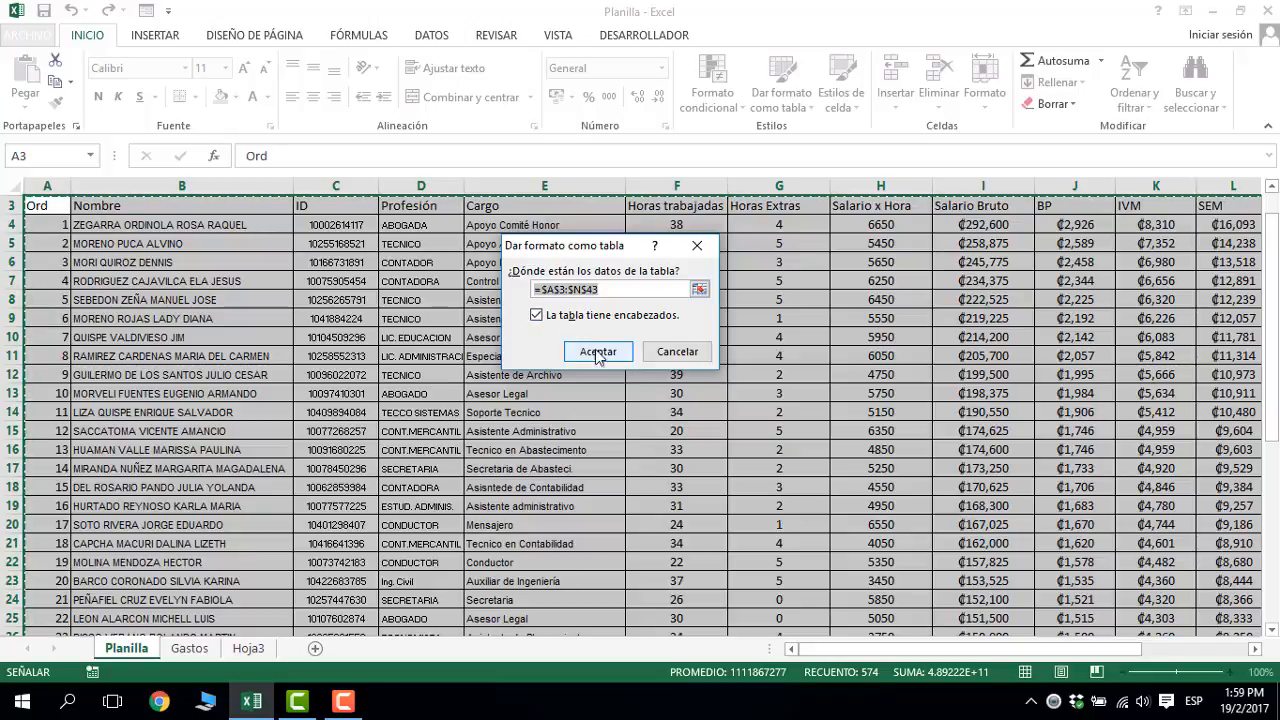
pyautogui.click(596, 352)
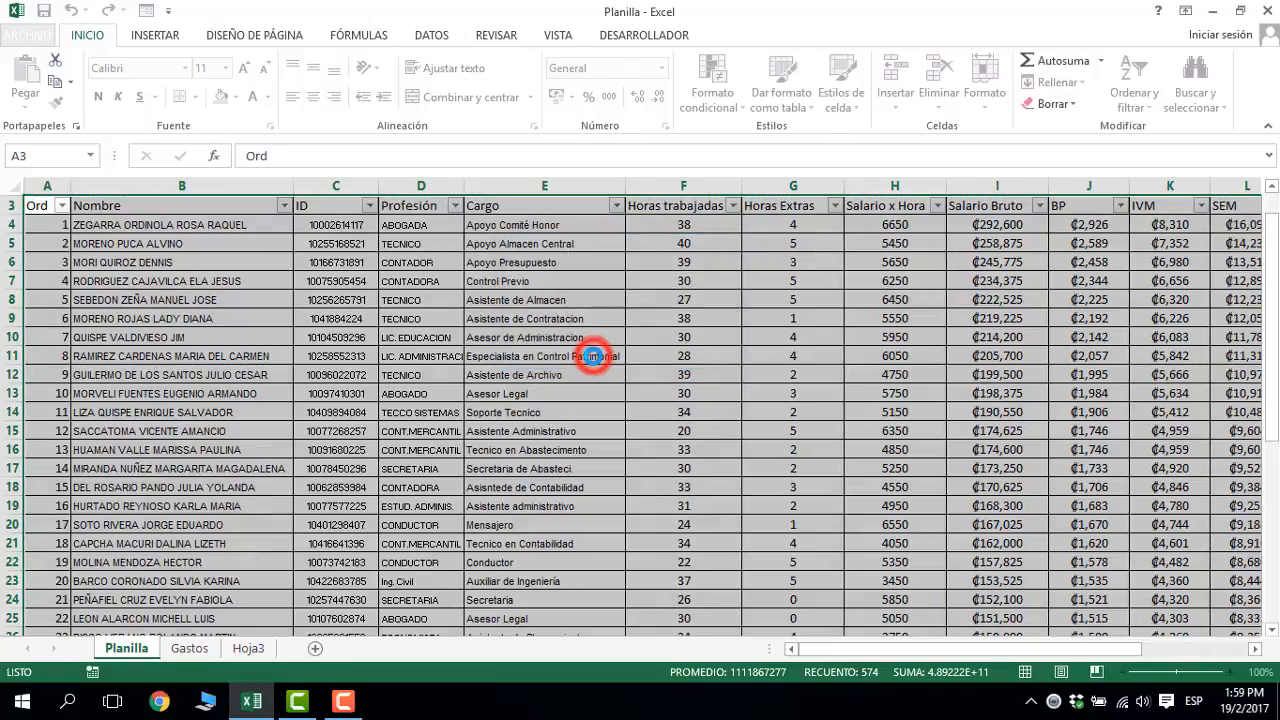
pyautogui.click(594, 357)
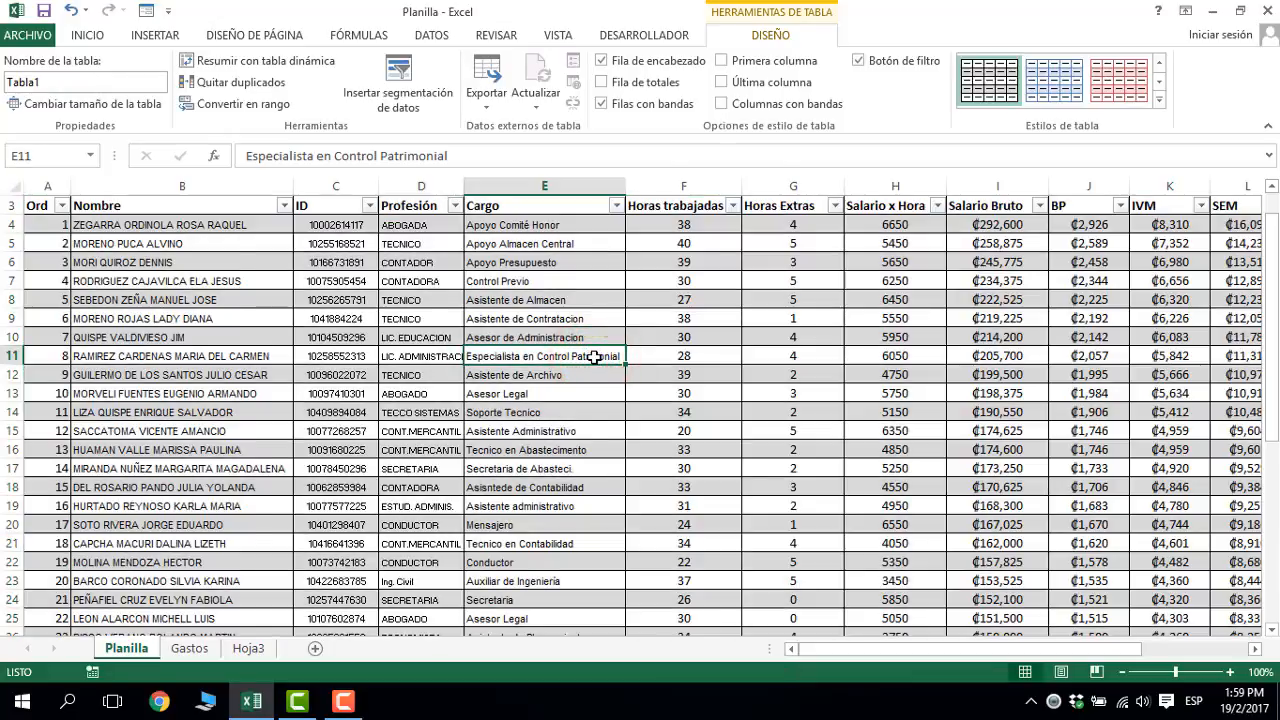
pyautogui.scroll(1, 594, 357)
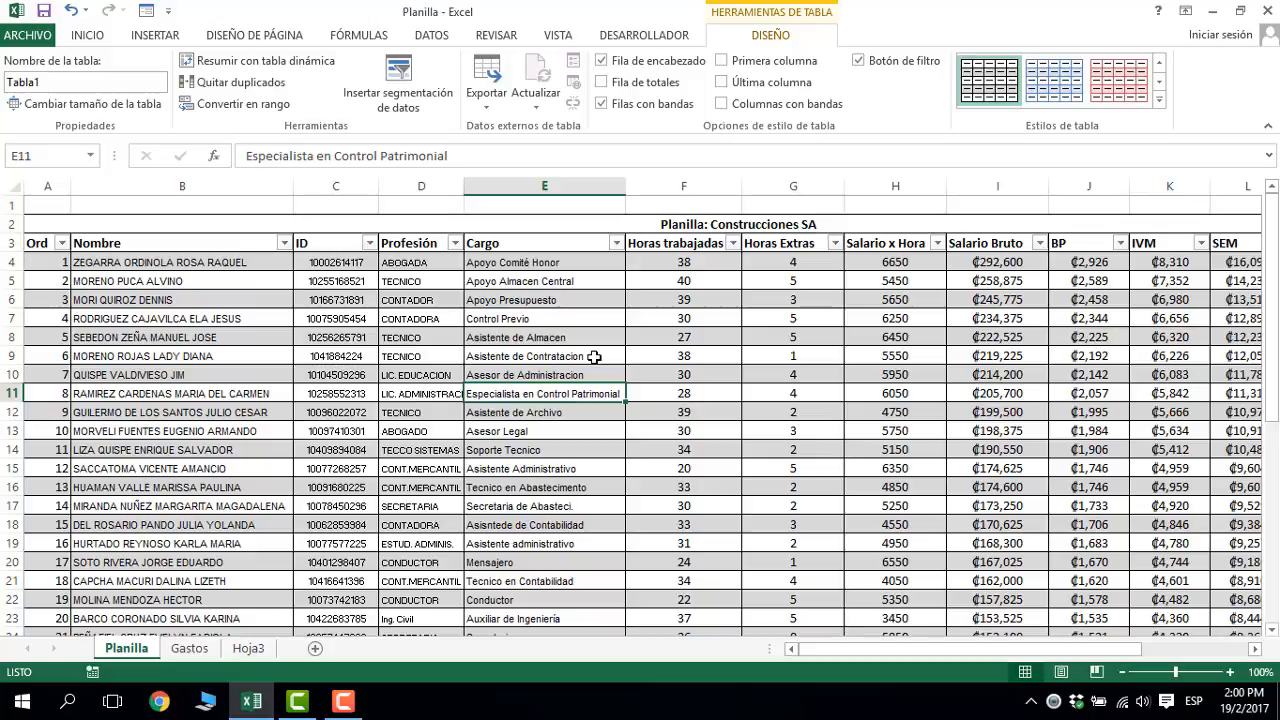